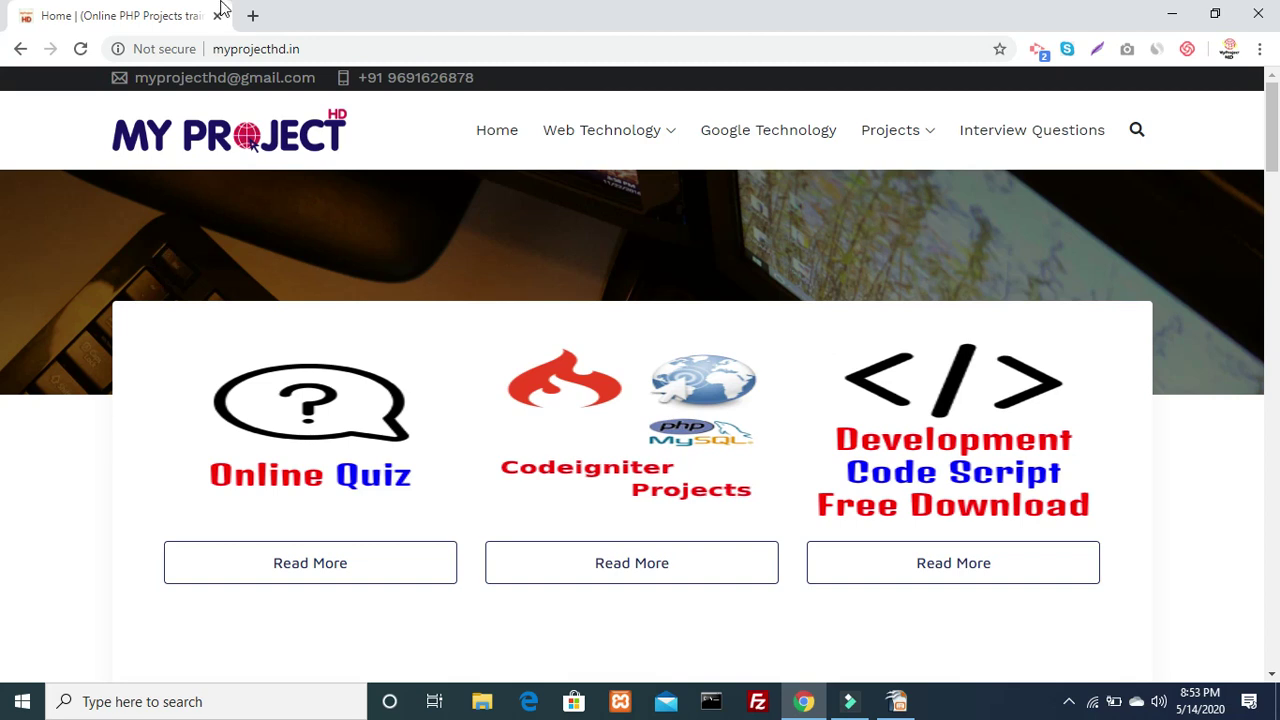
# Try loading localhost/tutorial/ in a new tab, which fails with ERR_CONNECTION_REFUSED
pyautogui.click(252, 16)
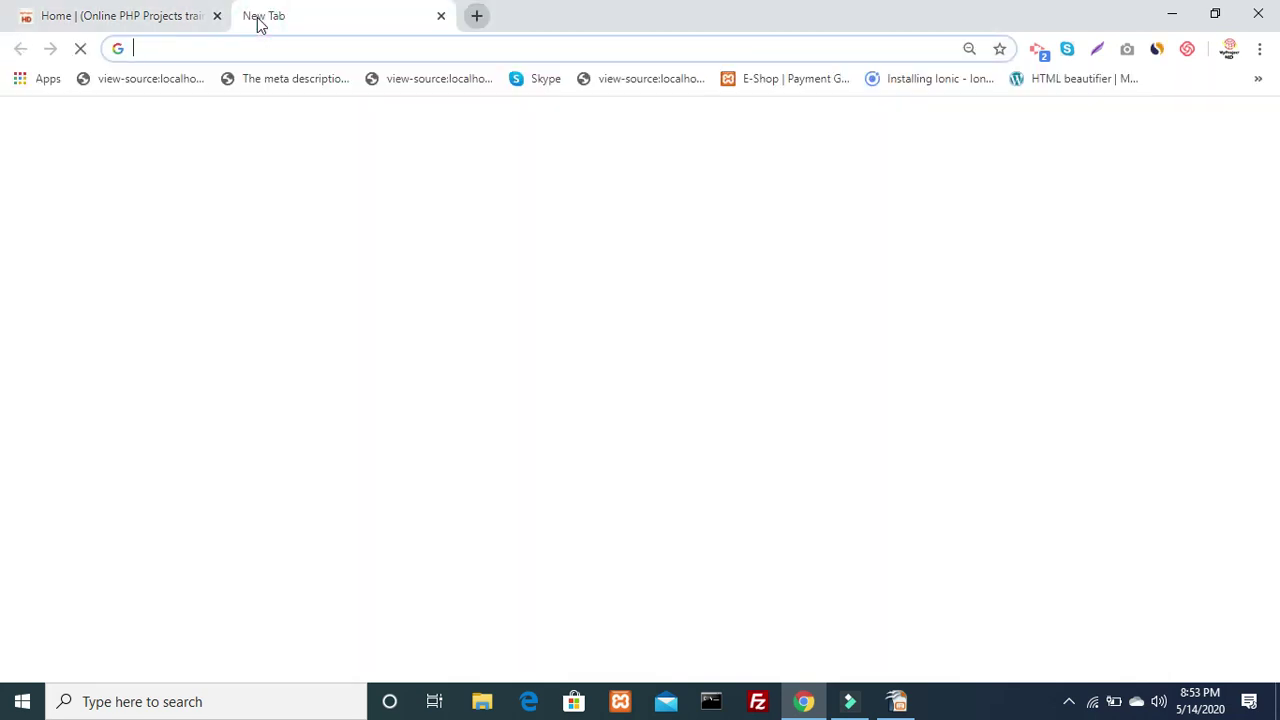
pyautogui.write('l')
pyautogui.press('Right')
pyautogui.press('BackSpace')
pyautogui.press('BackSpace')
pyautogui.press('BackSpace')
pyautogui.press('BackSpace')
pyautogui.press('BackSpace')
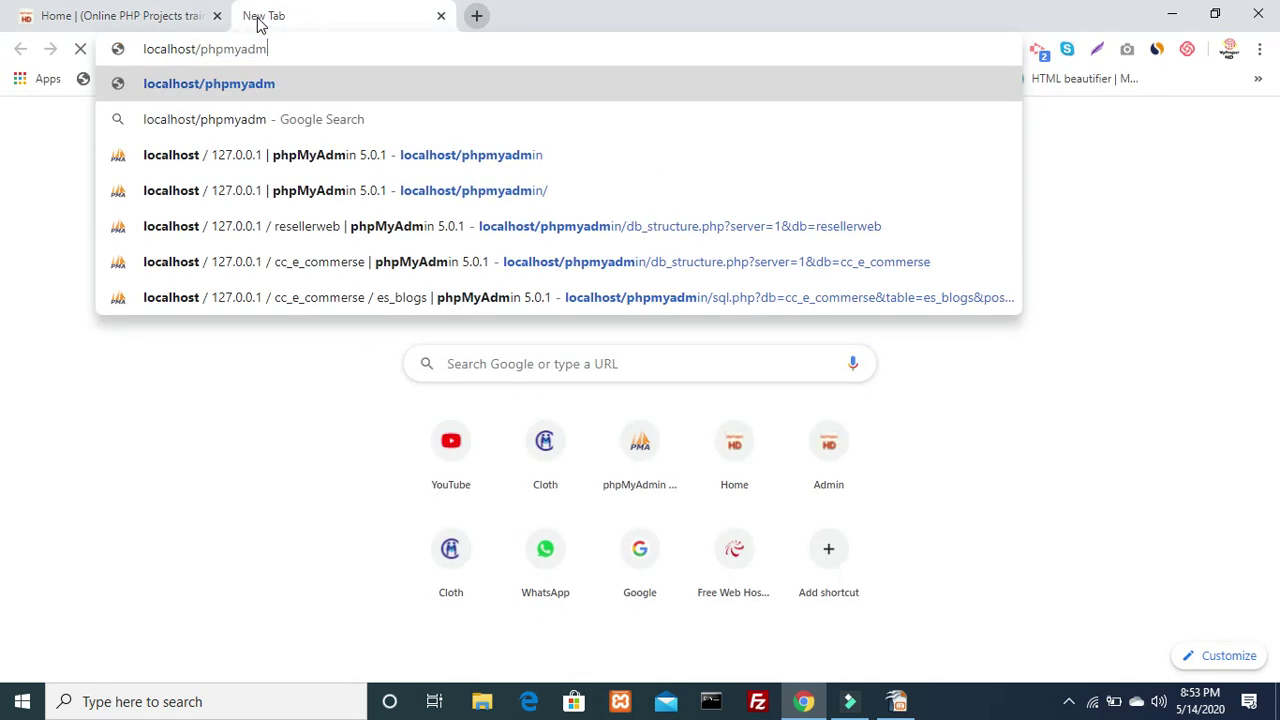
pyautogui.press('BackSpace')
pyautogui.press('BackSpace')
pyautogui.press('BackSpace')
pyautogui.press('BackSpace')
pyautogui.press('BackSpace')
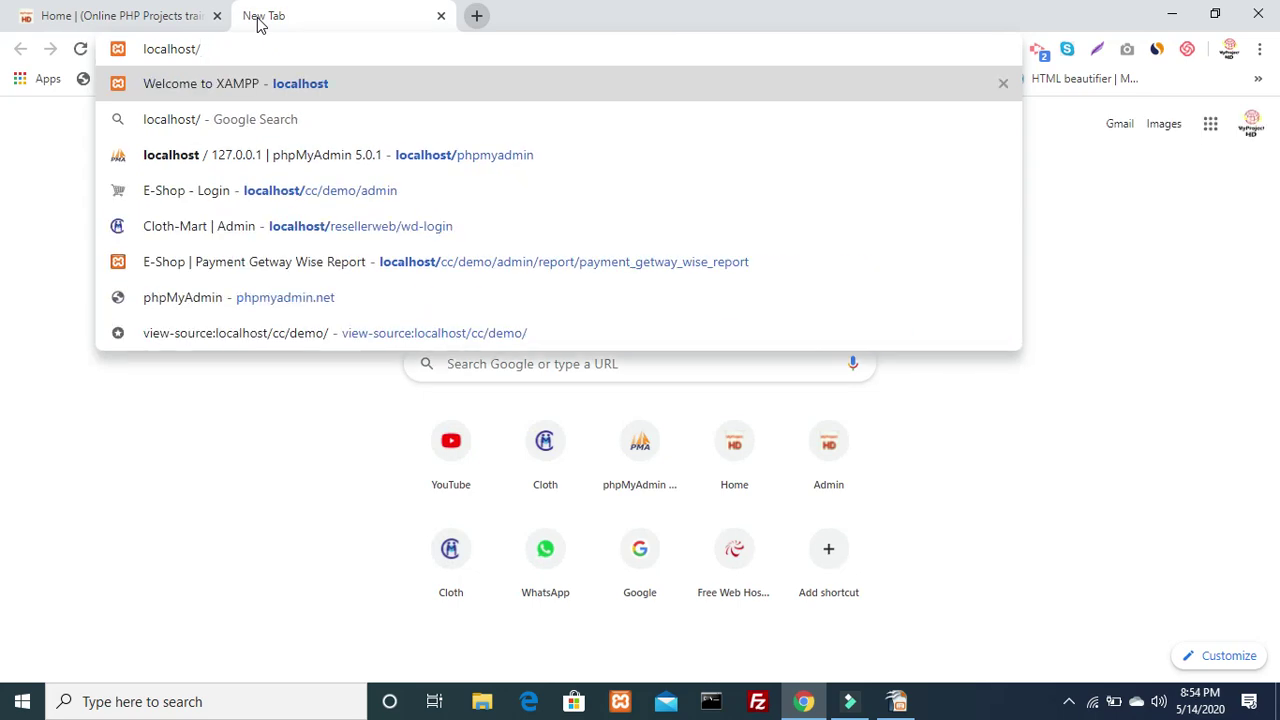
pyautogui.write('t')
pyautogui.press('Right')
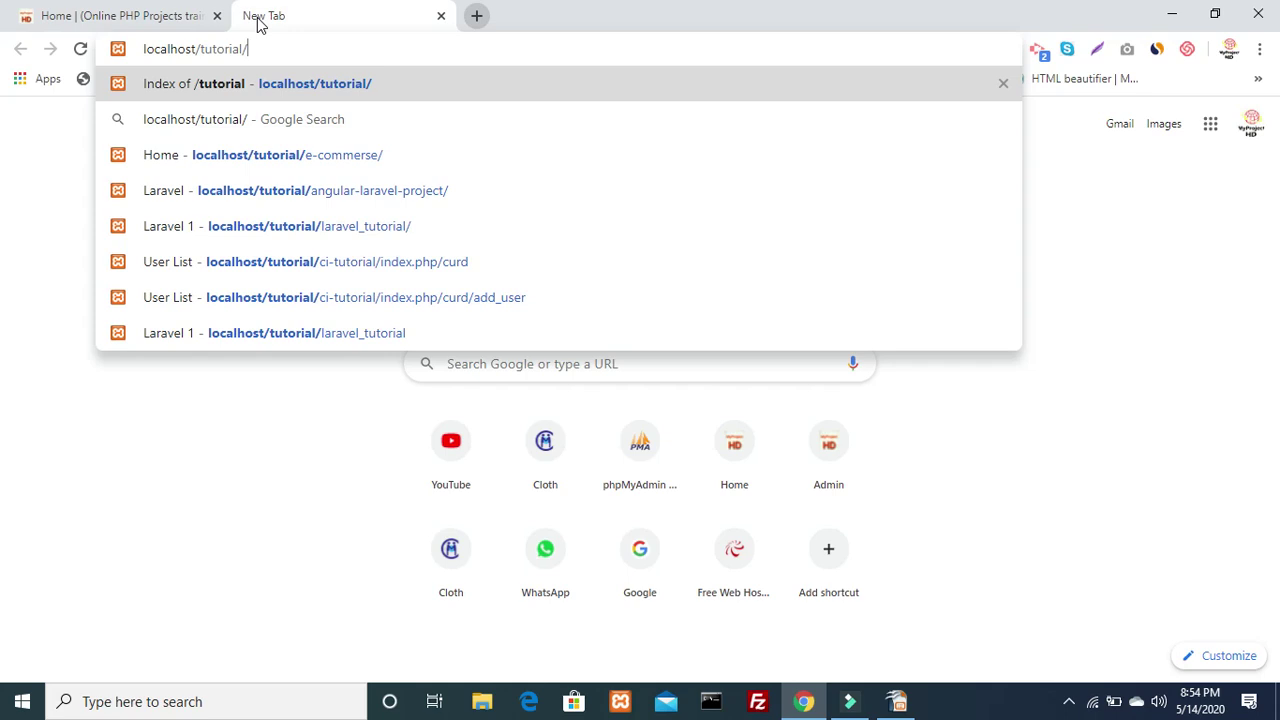
pyautogui.press('Return')
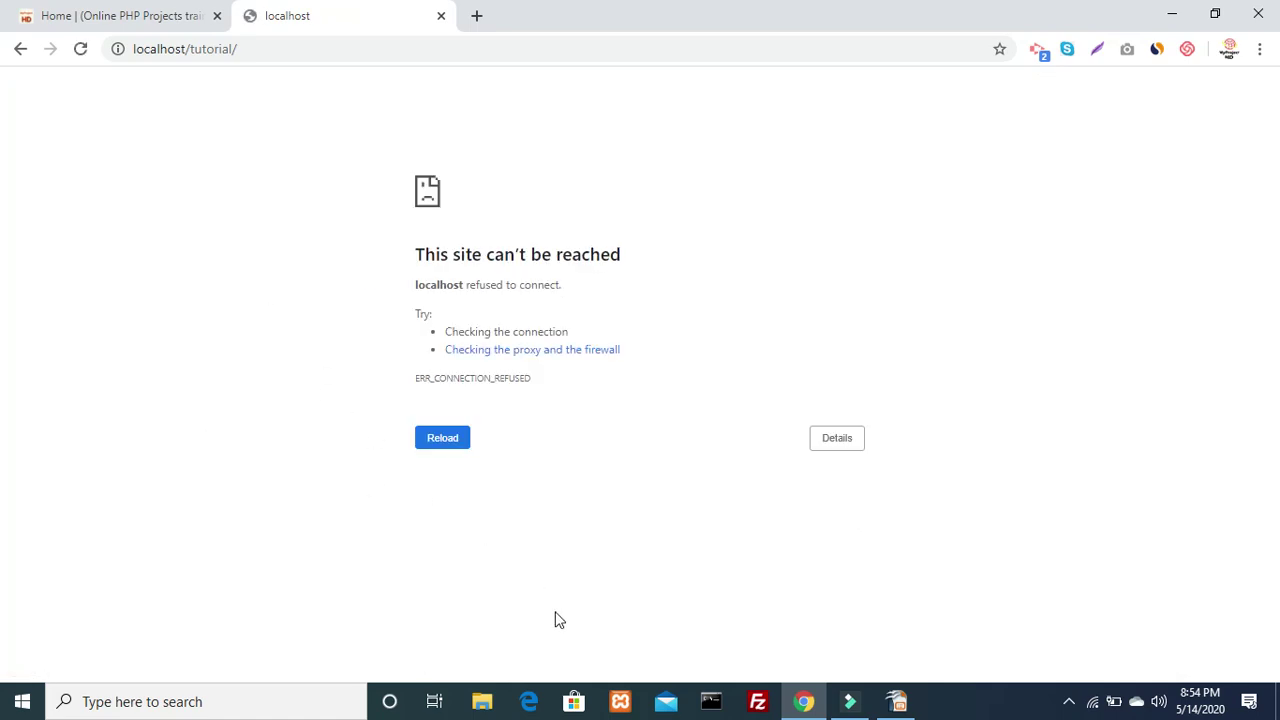
pyautogui.click(620, 701)
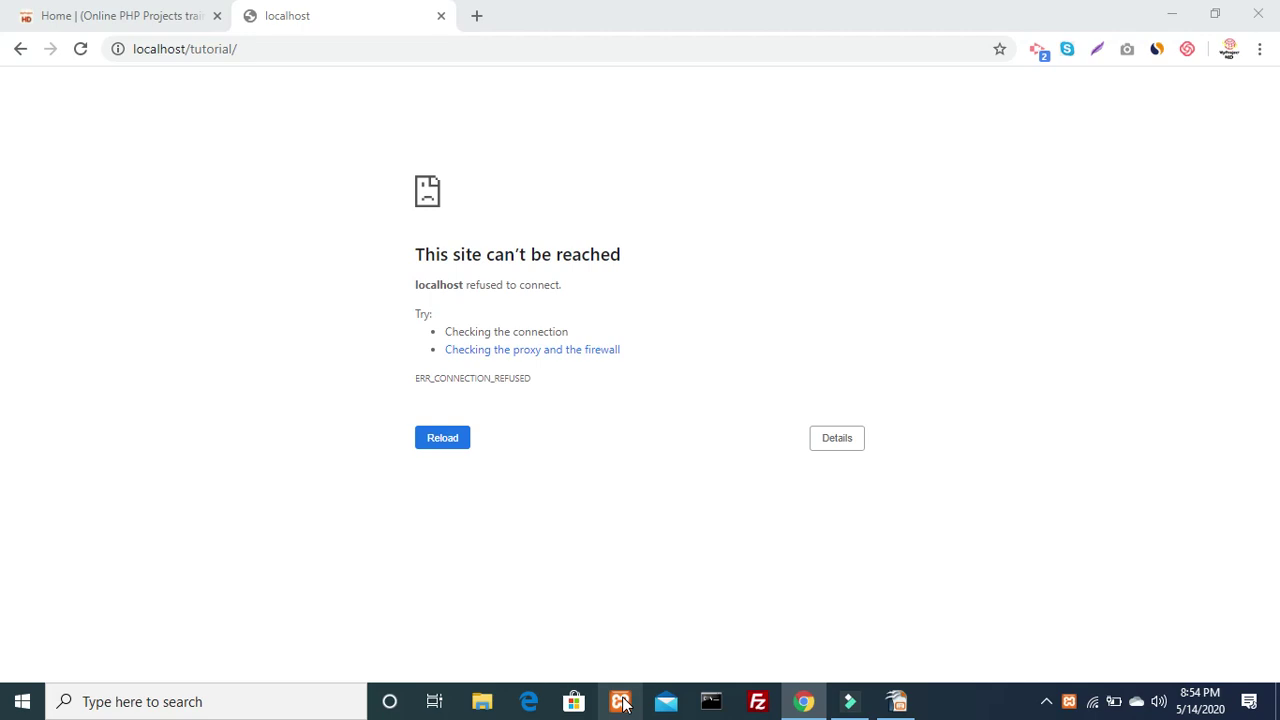
# Start Apache and MySQL in XAMPP, then reload localhost/tutorial/ to get its folder listing
pyautogui.click(621, 702)
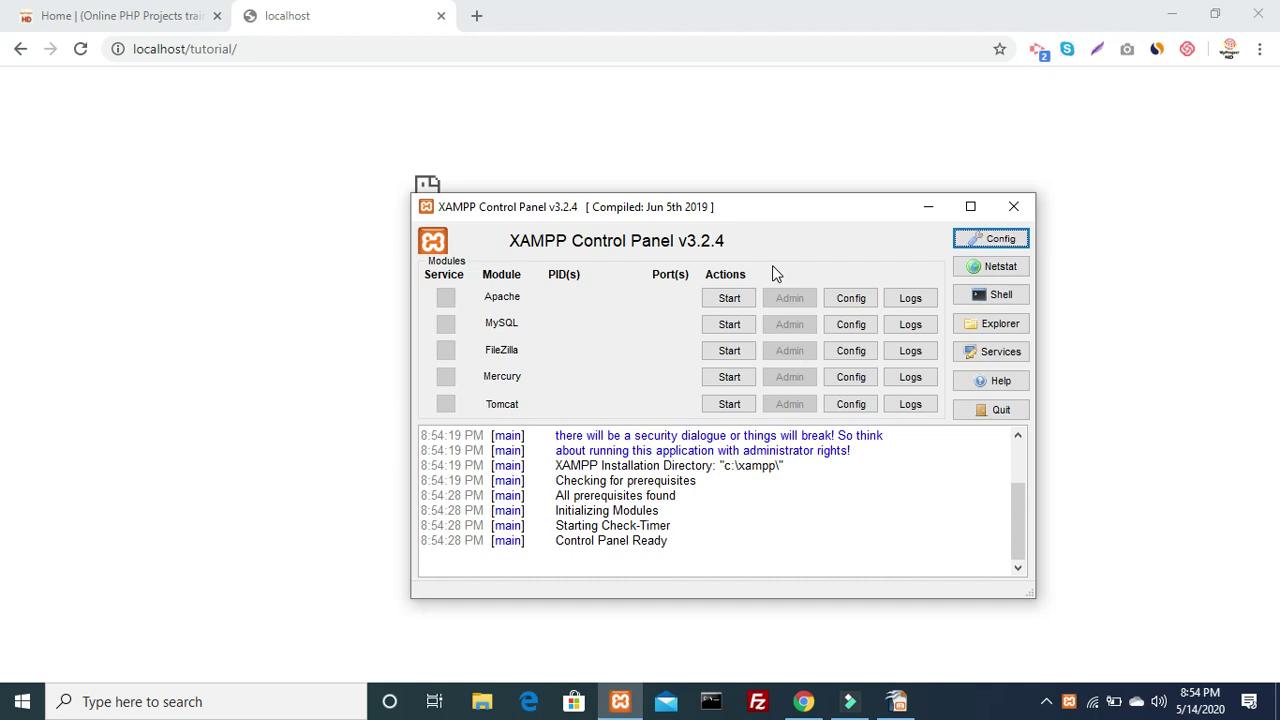
pyautogui.click(729, 298)
pyautogui.click(728, 326)
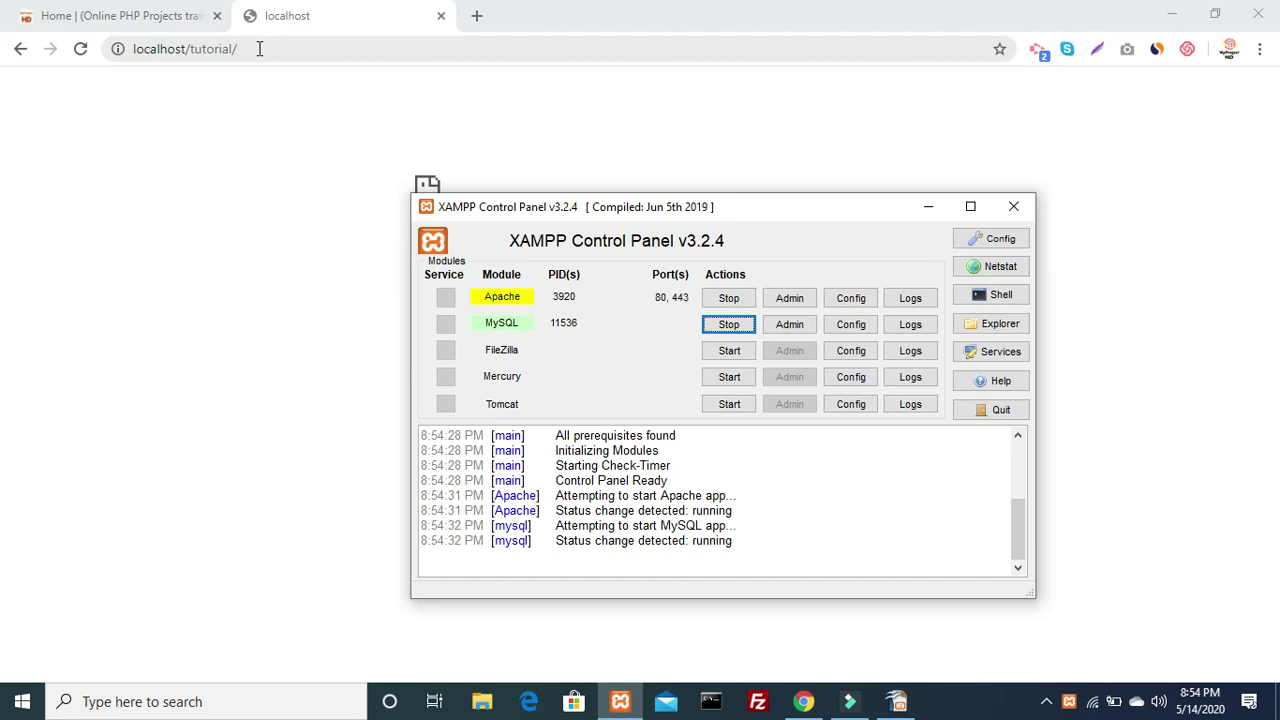
pyautogui.click(259, 48)
pyautogui.press('Return')
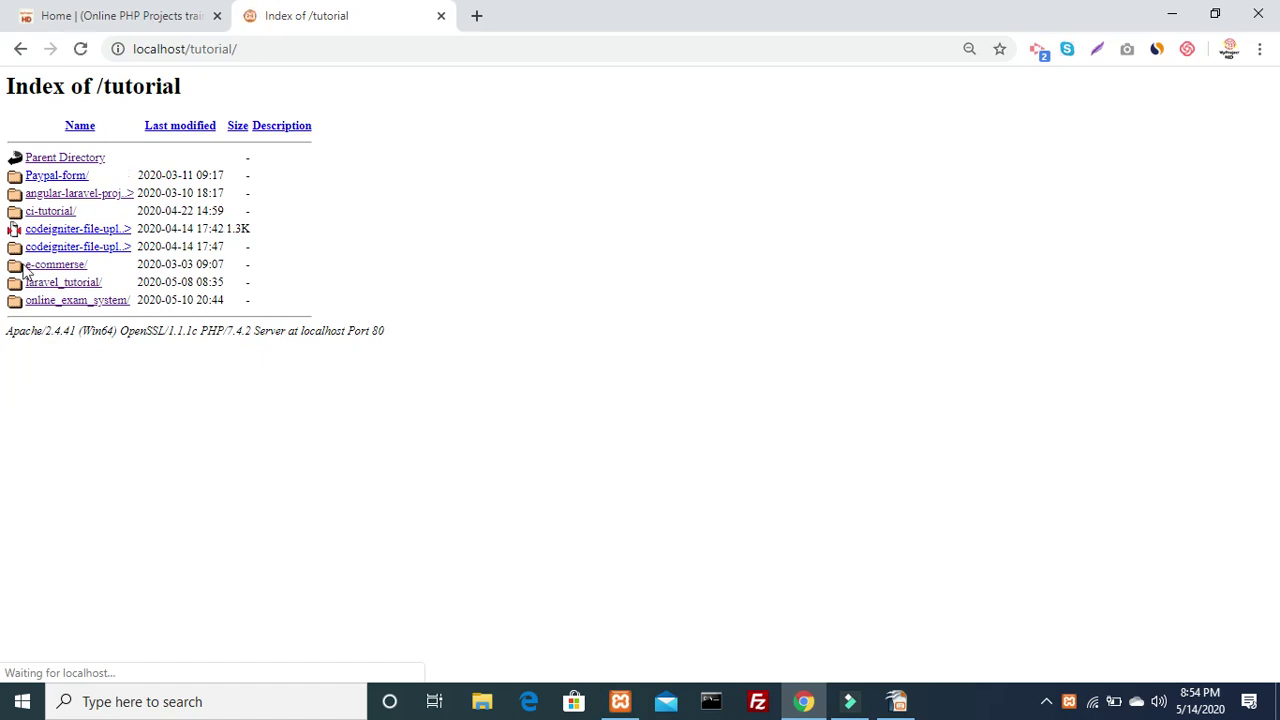
# Open the online_exam_system project and load localhost/phpmyadmin in a new tab
pyautogui.click(96, 304)
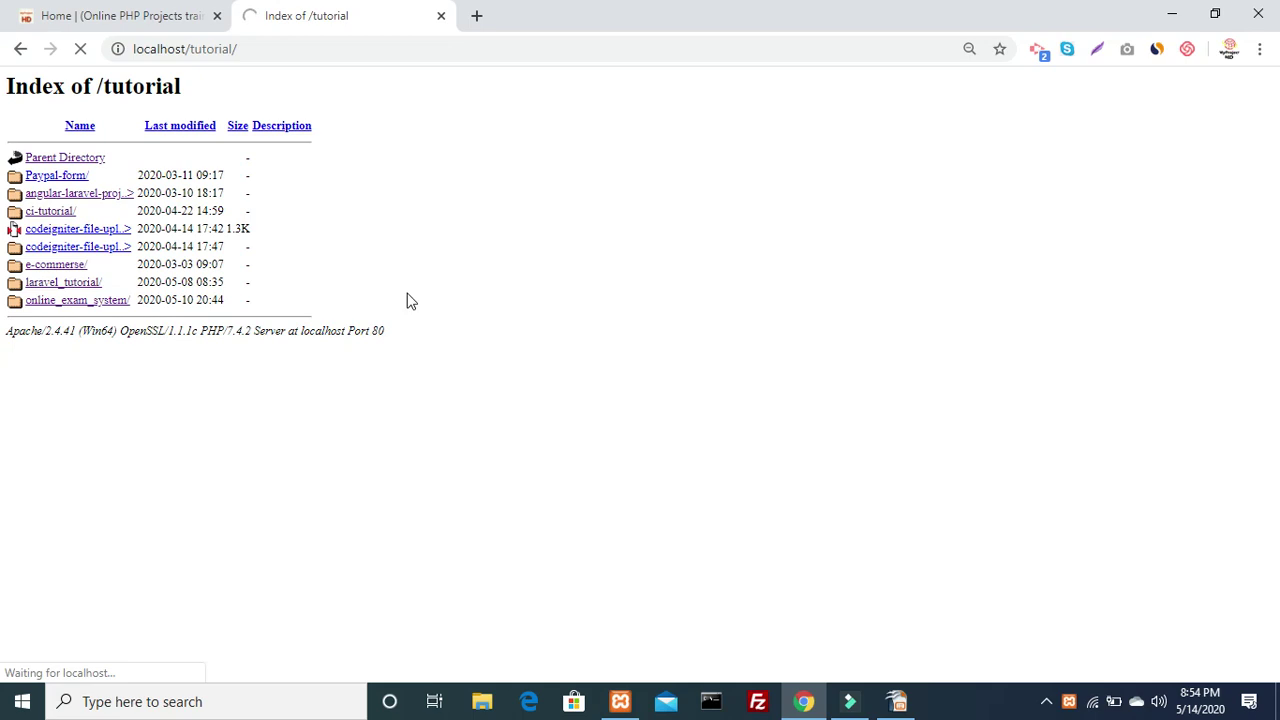
pyautogui.click(387, 417)
pyautogui.click(478, 14)
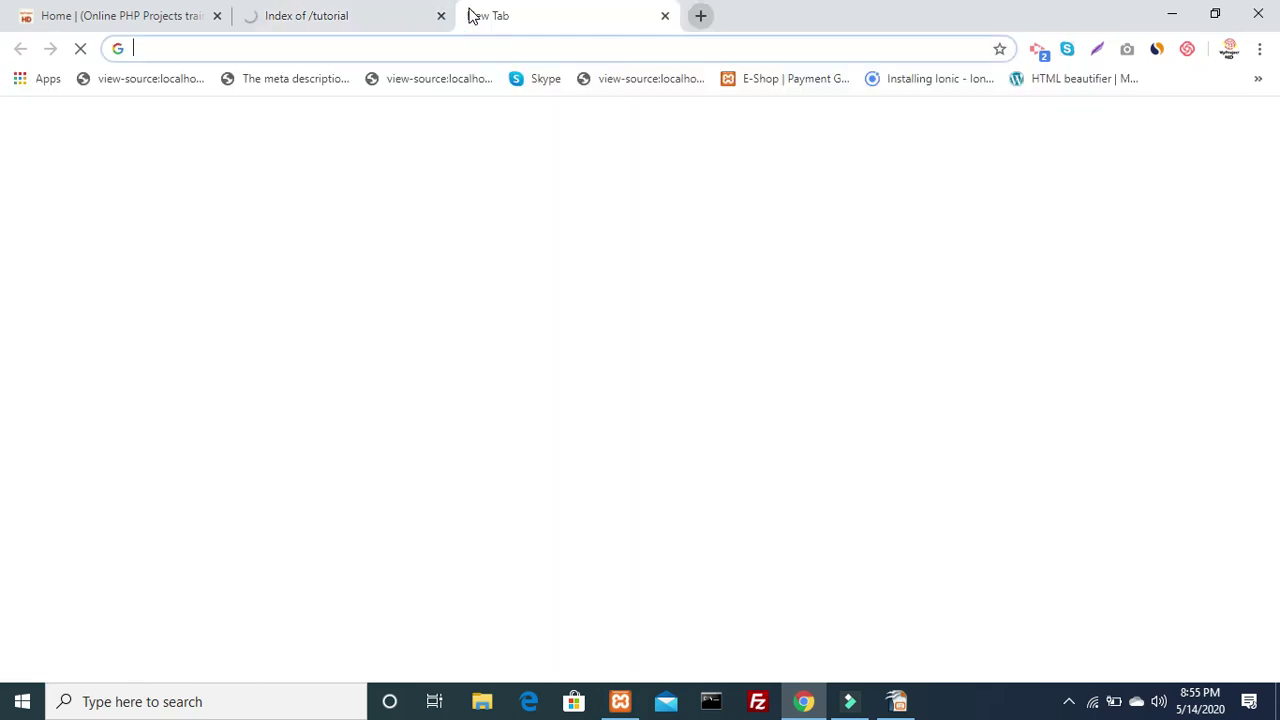
pyautogui.write('l')
pyautogui.press('Right')
pyautogui.press('Return')
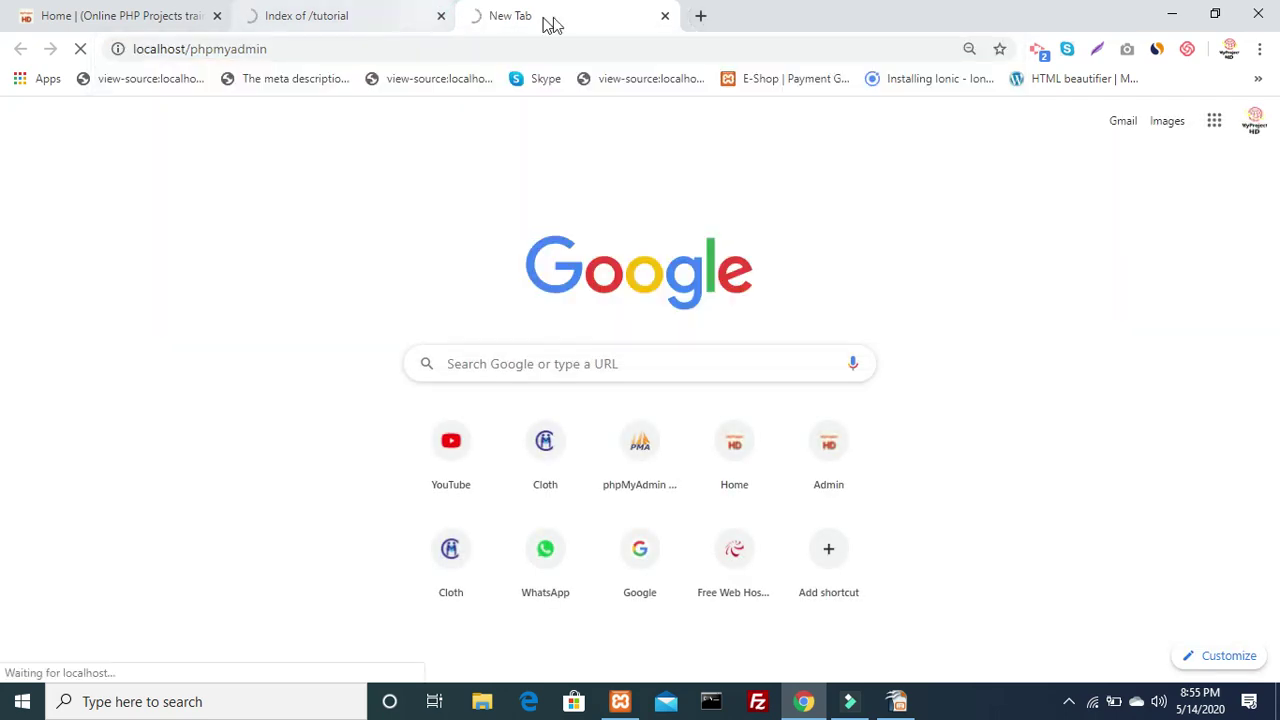
# Switch between the Laravel welcome page and phpMyAdmin tabs, highlighting the Laravel heading
pyautogui.click(292, 12)
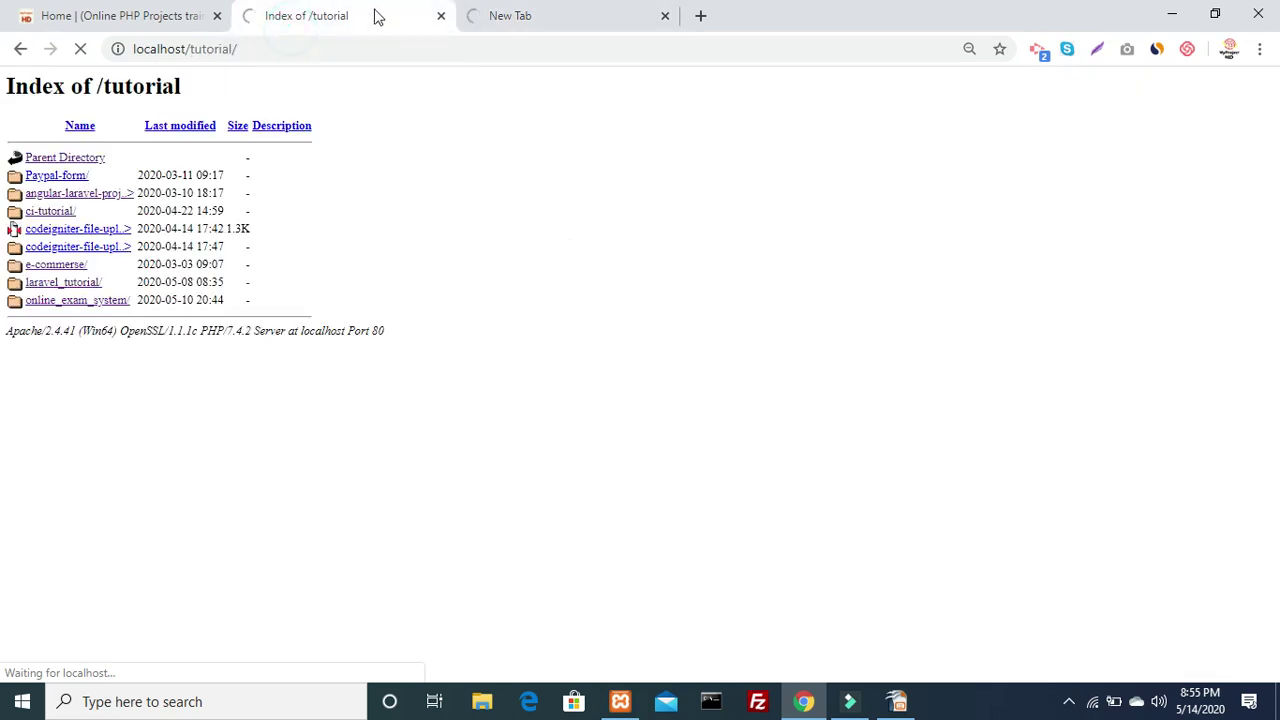
pyautogui.click(503, 10)
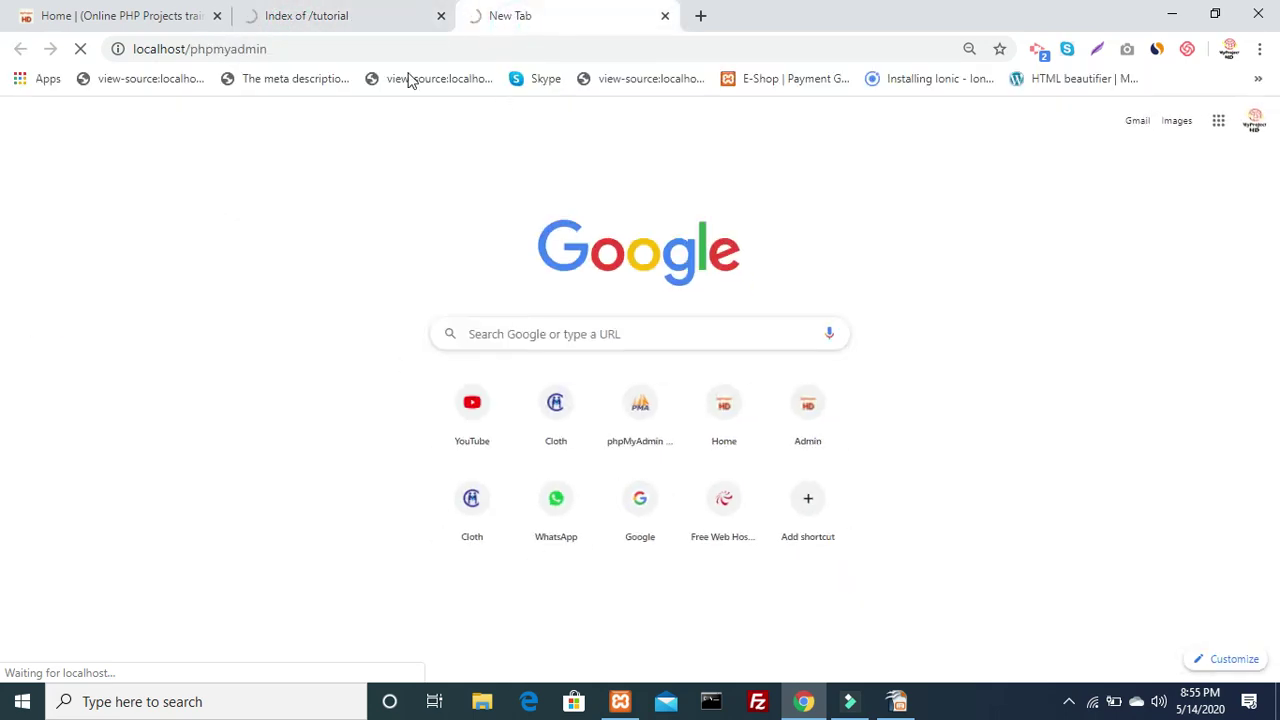
pyautogui.click(366, 8)
pyautogui.moveTo(531, 383); pyautogui.dragTo(732, 377)
pyautogui.click(617, 226)
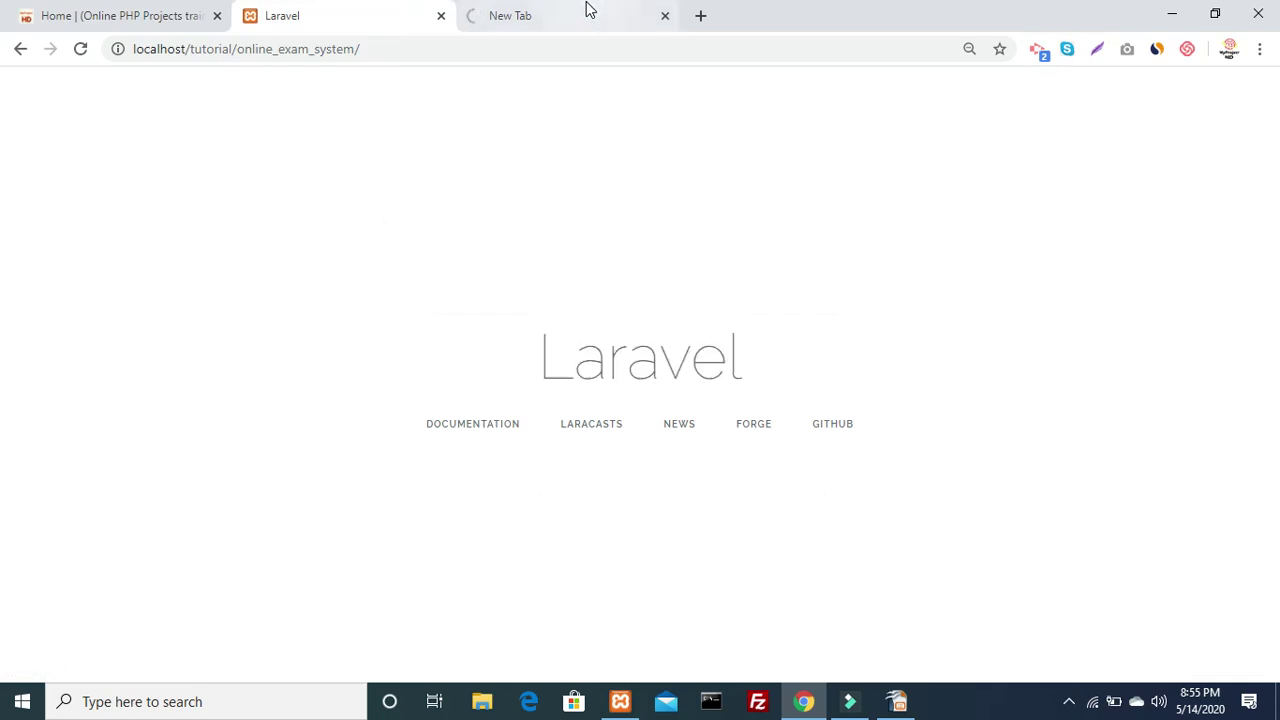
pyautogui.click(589, 12)
pyautogui.click(293, 14)
pyautogui.click(257, 286)
pyautogui.moveTo(531, 334); pyautogui.dragTo(874, 354)
pyautogui.click(874, 354)
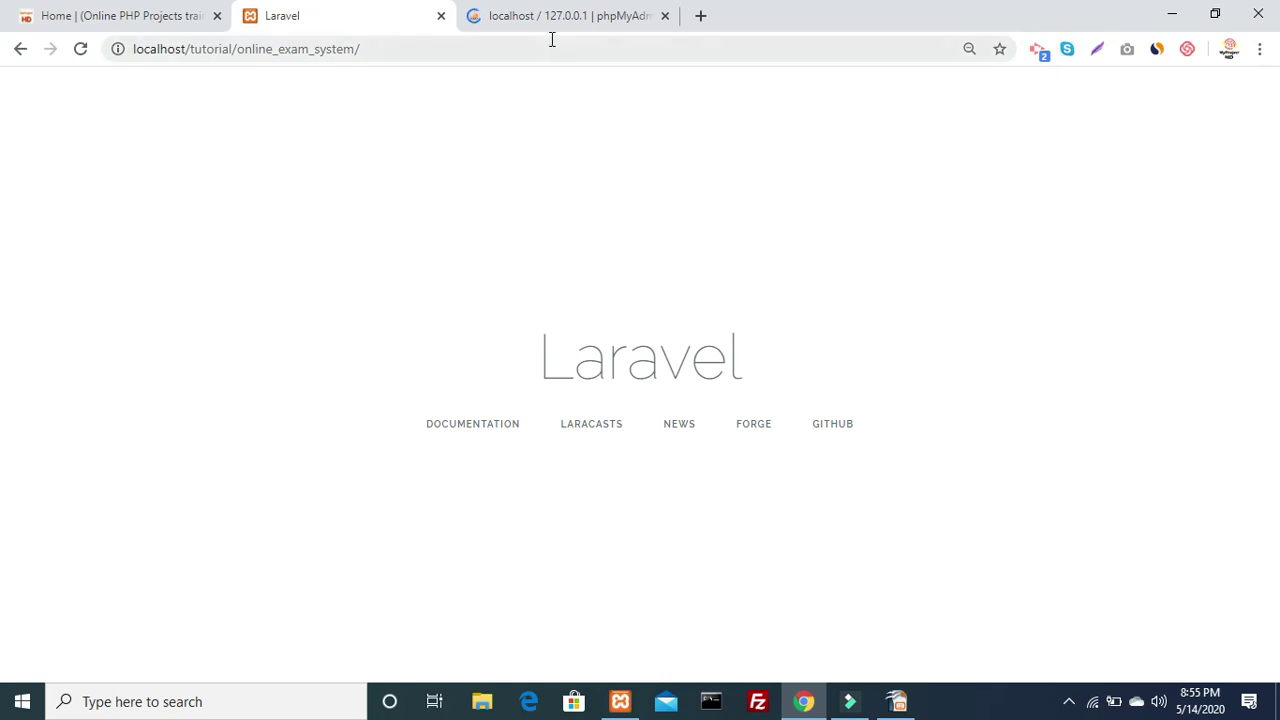
pyautogui.click(520, 30)
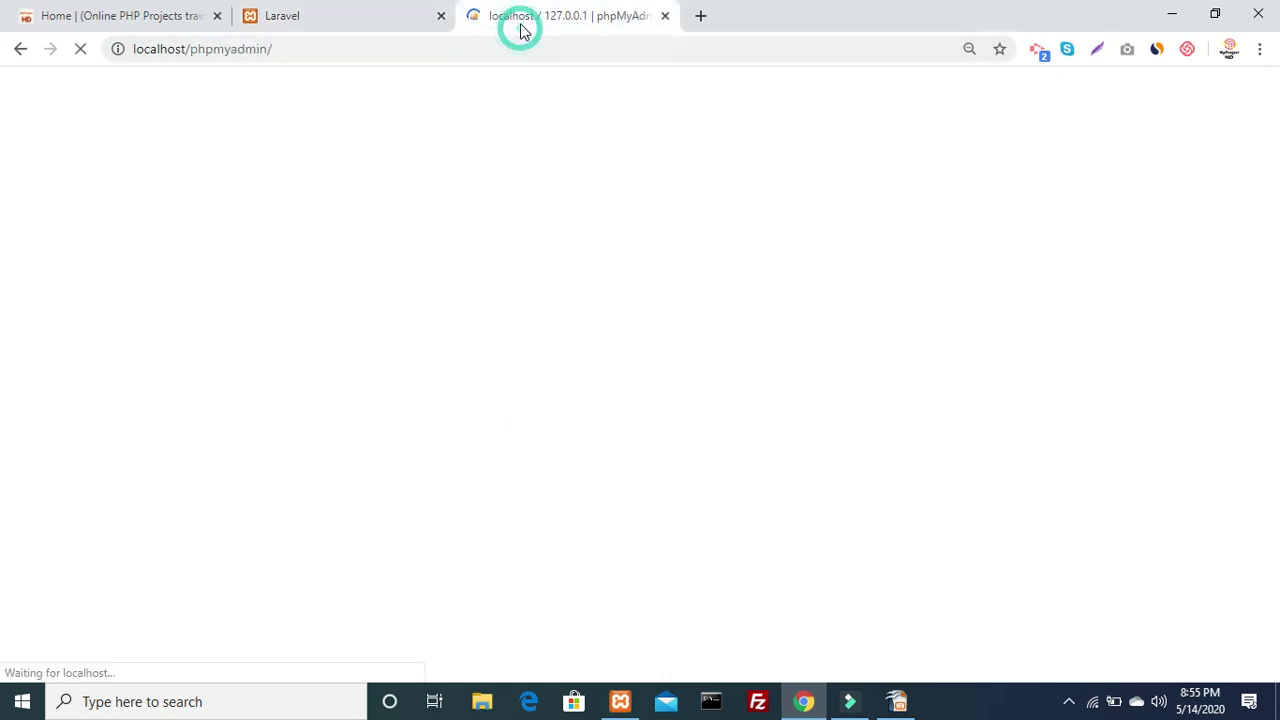
pyautogui.click(360, 17)
pyautogui.moveTo(538, 370); pyautogui.dragTo(803, 380)
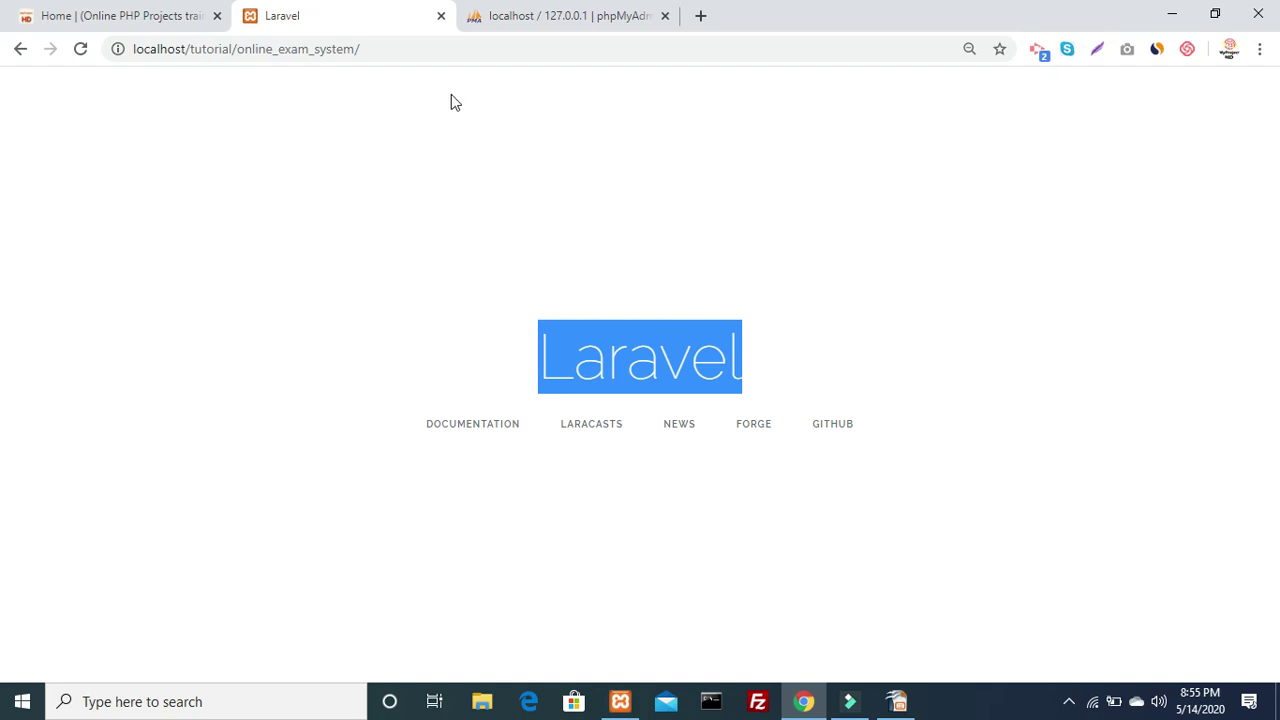
pyautogui.click(493, 23)
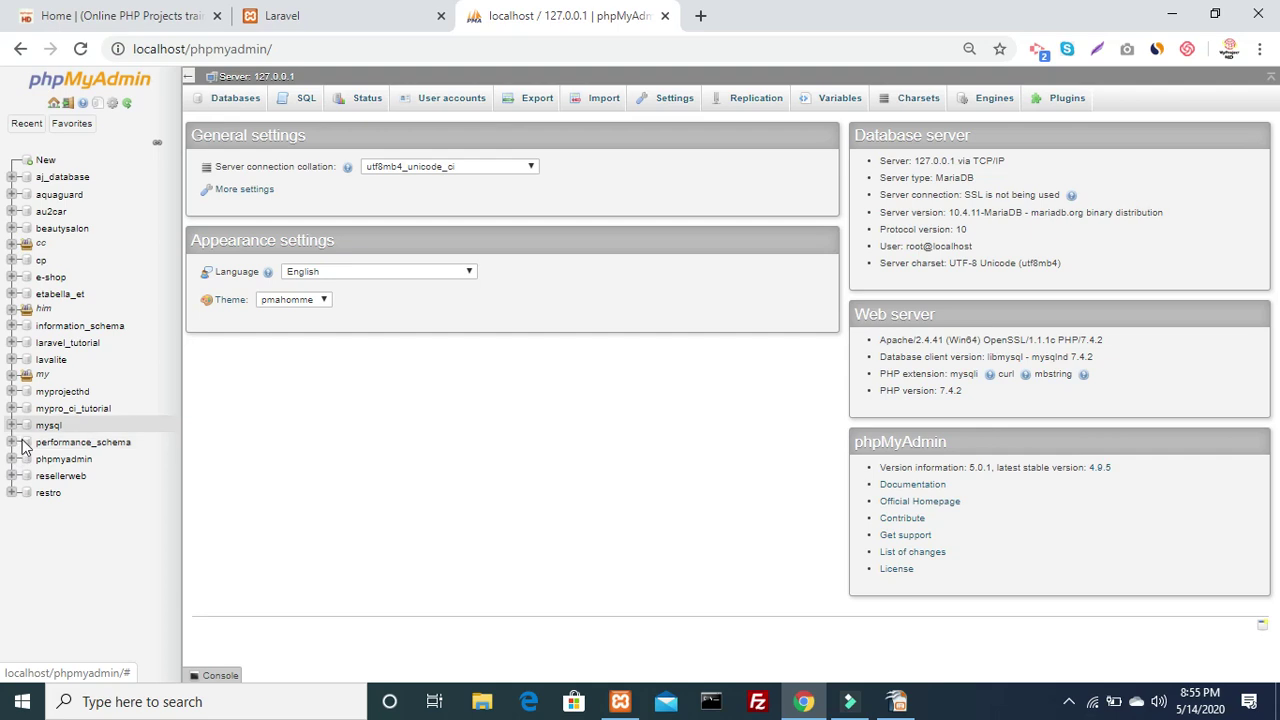
# Create the empty database my_pro_online_ex from phpMyAdmin's New entry
pyautogui.click(51, 166)
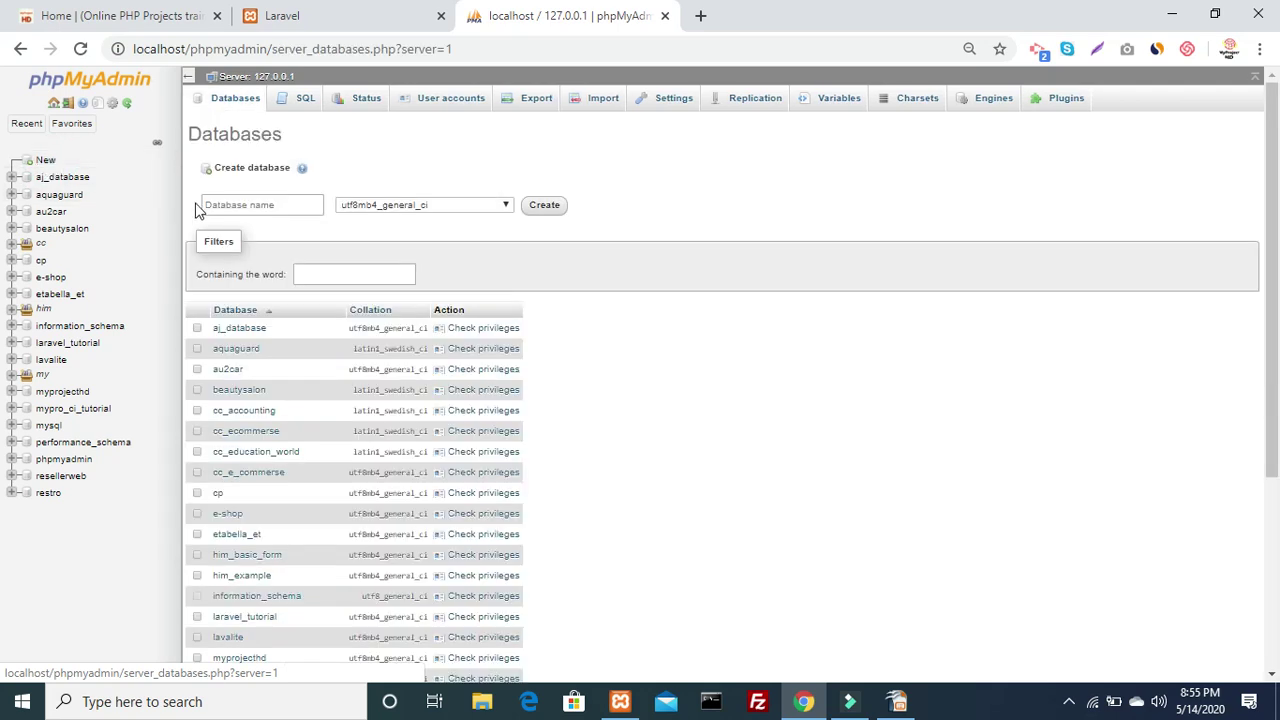
pyautogui.click(226, 205)
pyautogui.write('my')
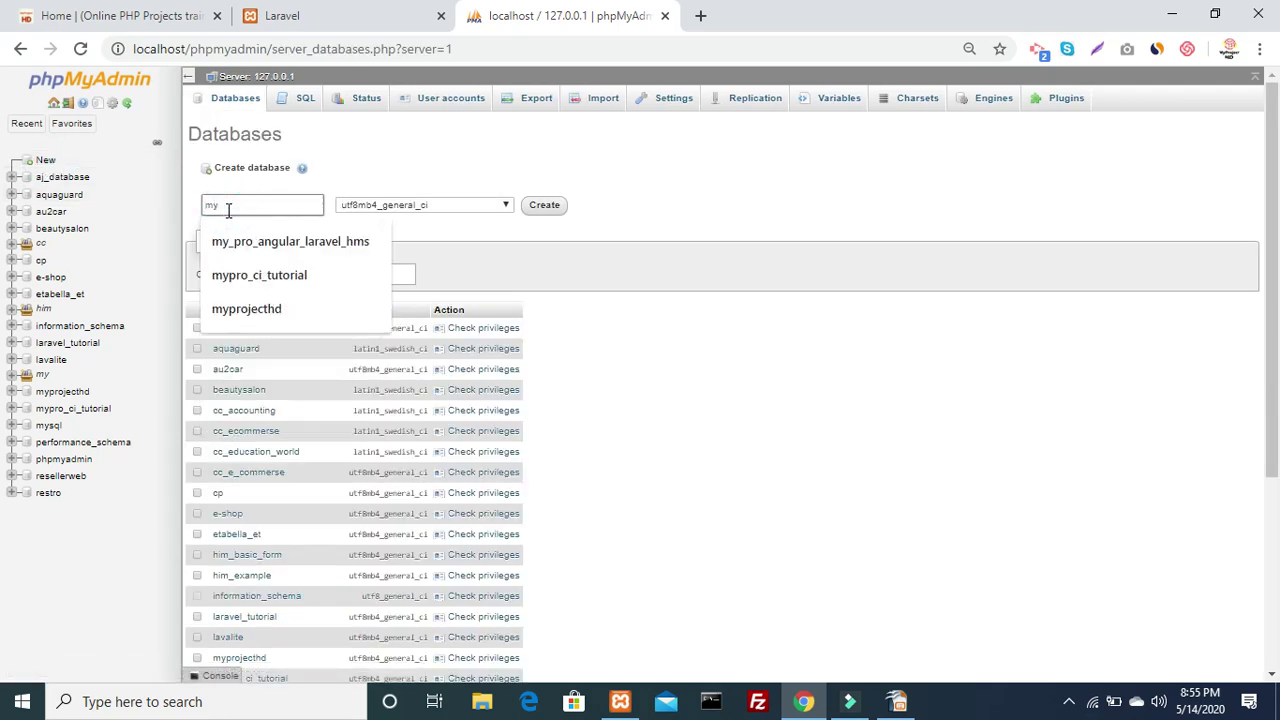
pyautogui.write('_pro_online_ex')
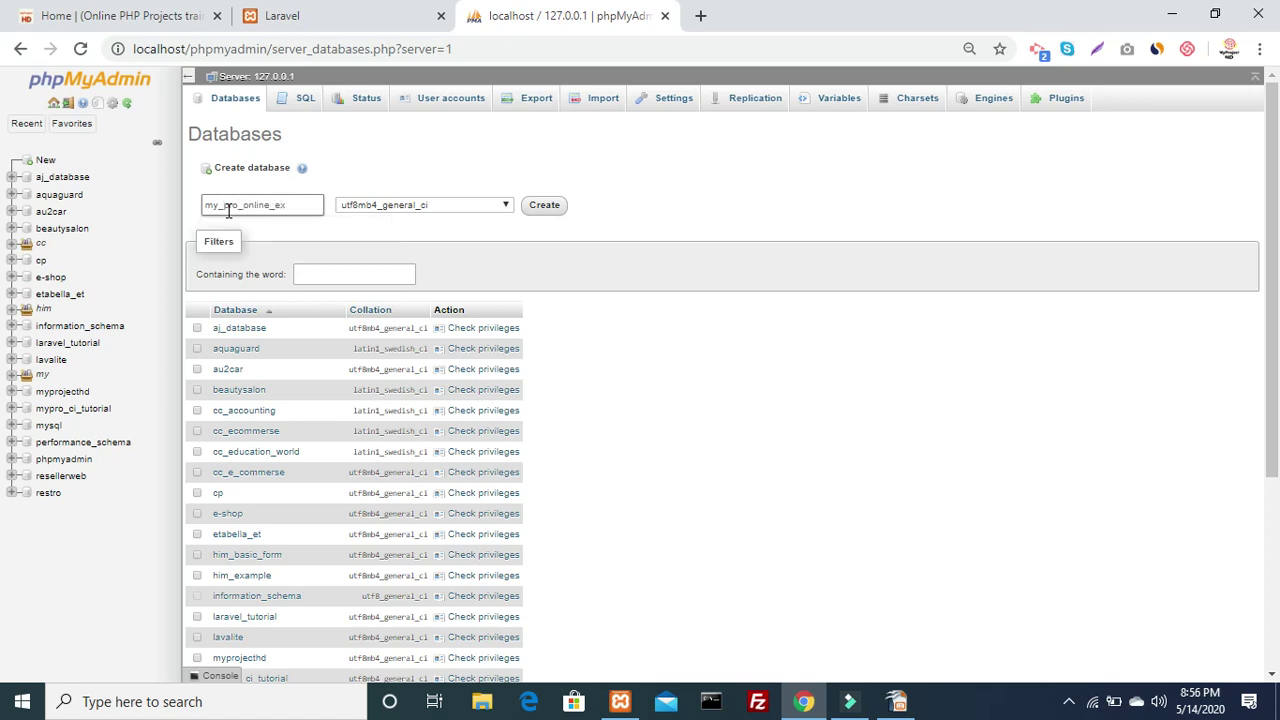
pyautogui.doubleClick(228, 206)
pyautogui.hotkey('ctrl', 'c')
pyautogui.press('Return')
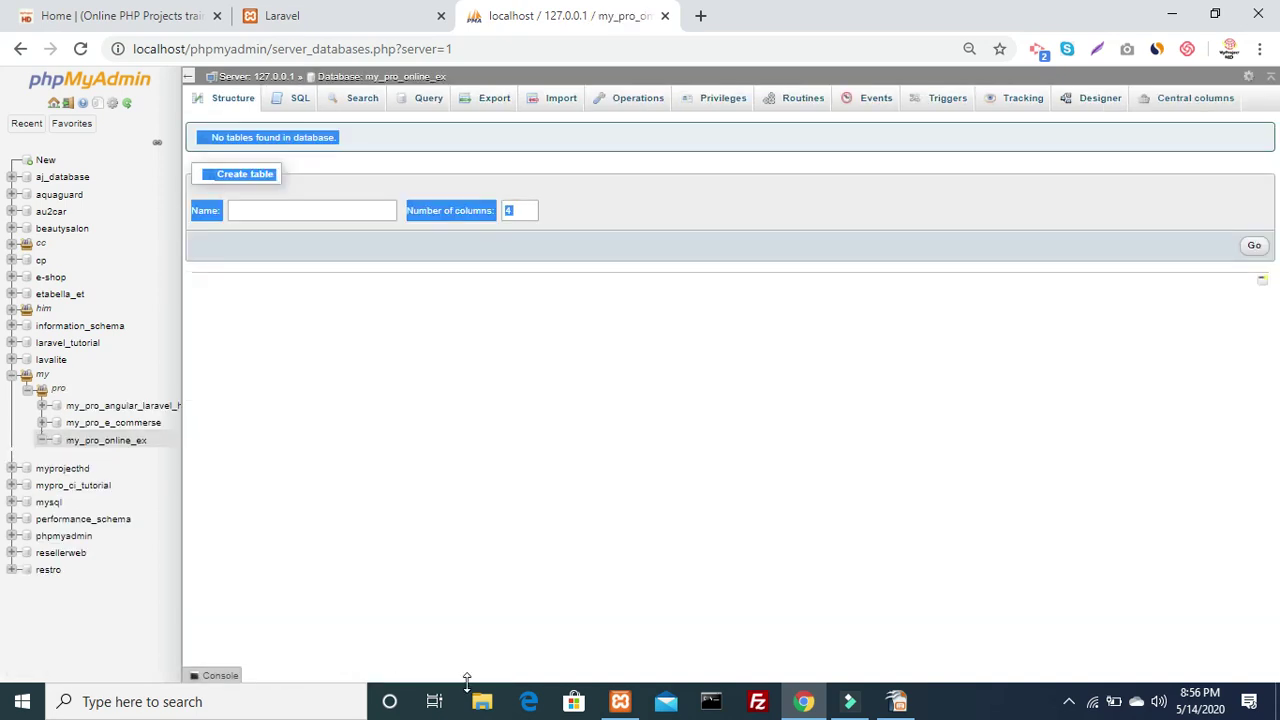
pyautogui.click(491, 707)
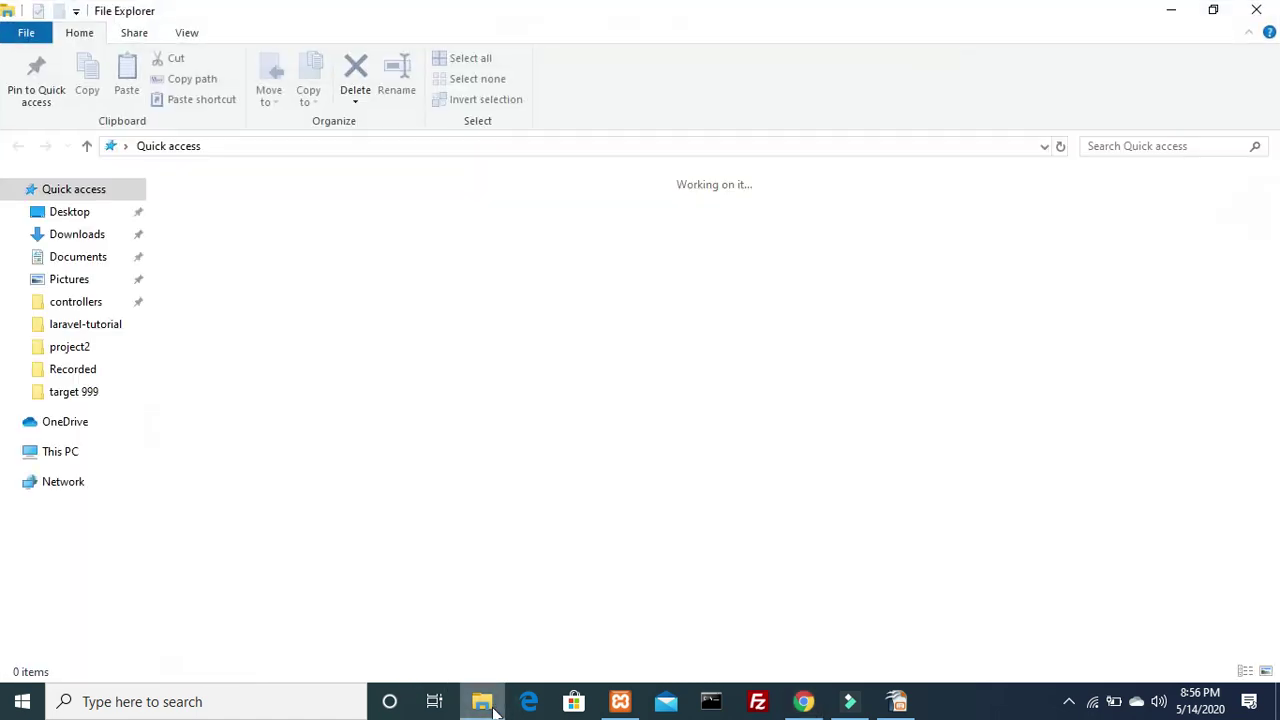
# Browse in File Explorer to C:\xampp\htdocs\tutorial\online_exam_system
pyautogui.scroll(-2, 140, 558)
pyautogui.click(110, 576)
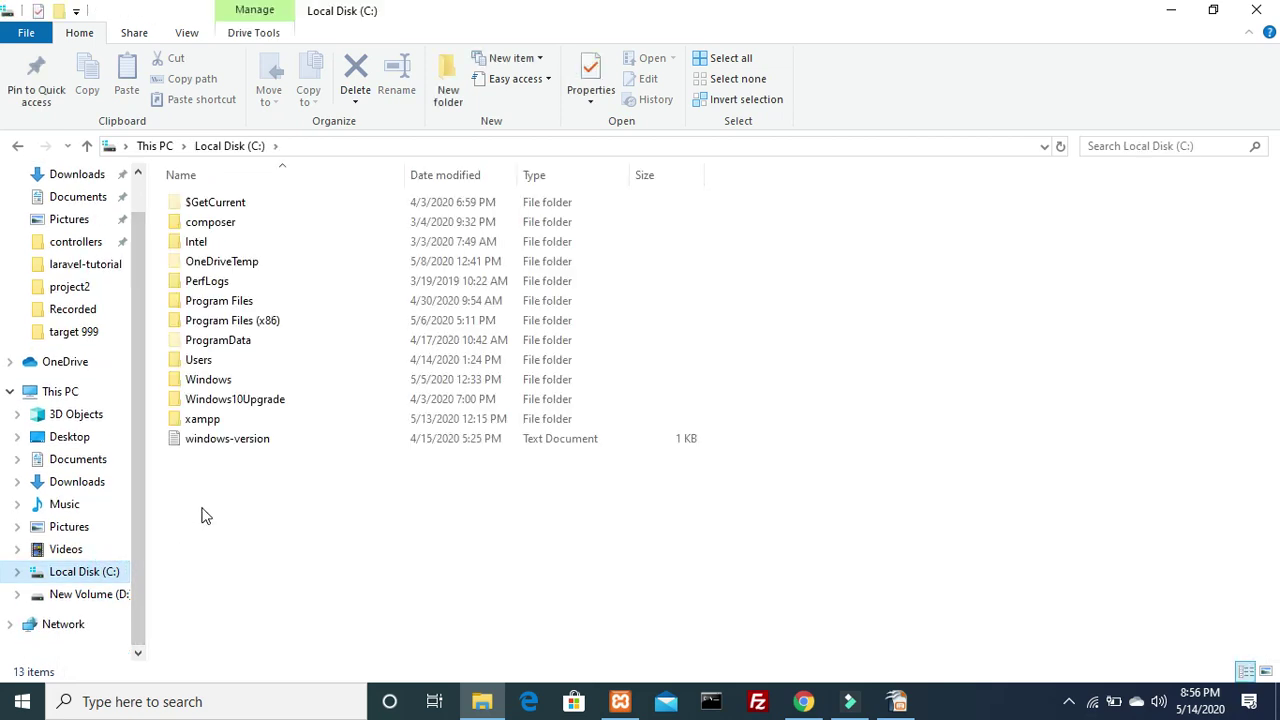
pyautogui.doubleClick(196, 420)
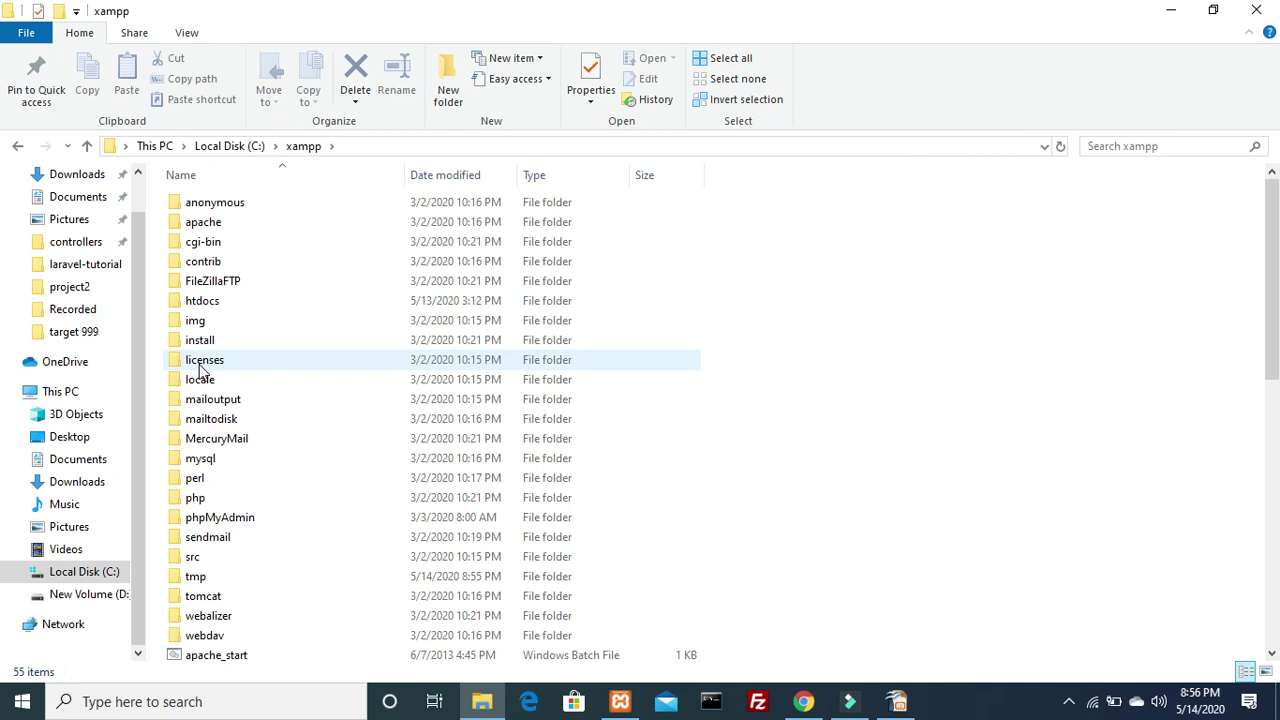
pyautogui.press('Down')
pyautogui.press('Down')
pyautogui.press('Down')
pyautogui.press('Down')
pyautogui.press('Down')
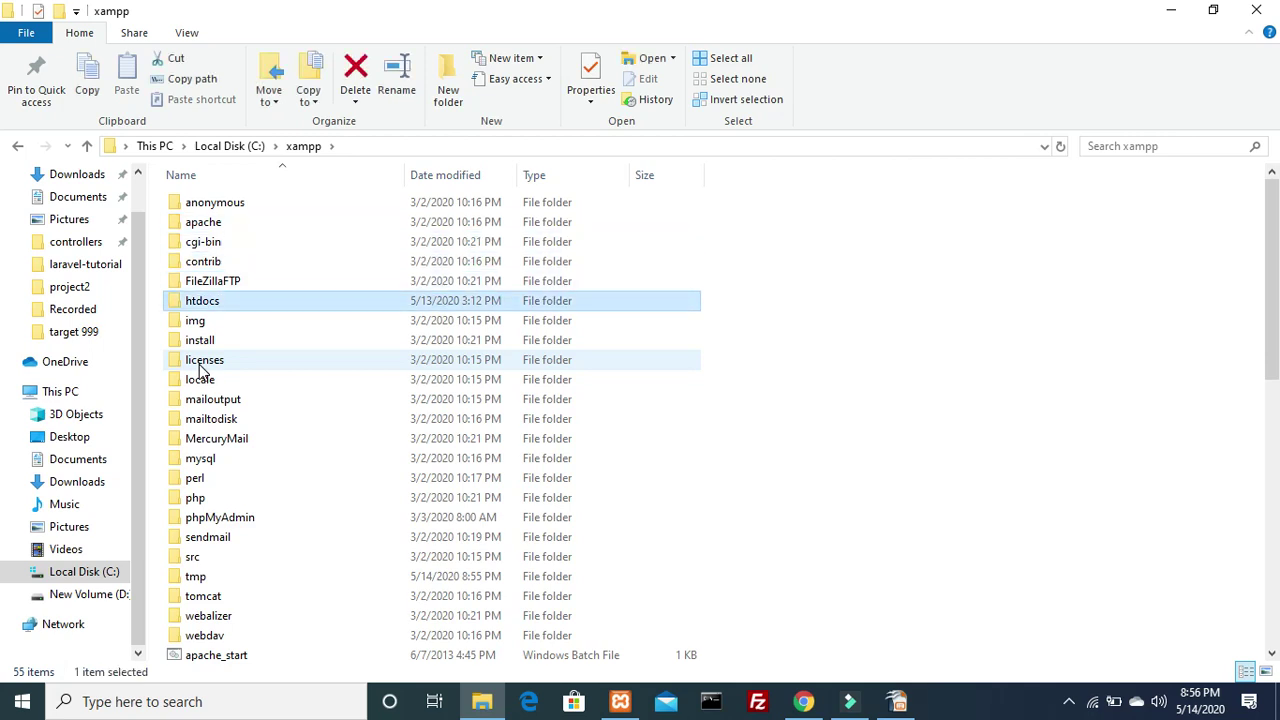
pyautogui.press('Return')
pyautogui.press('t')
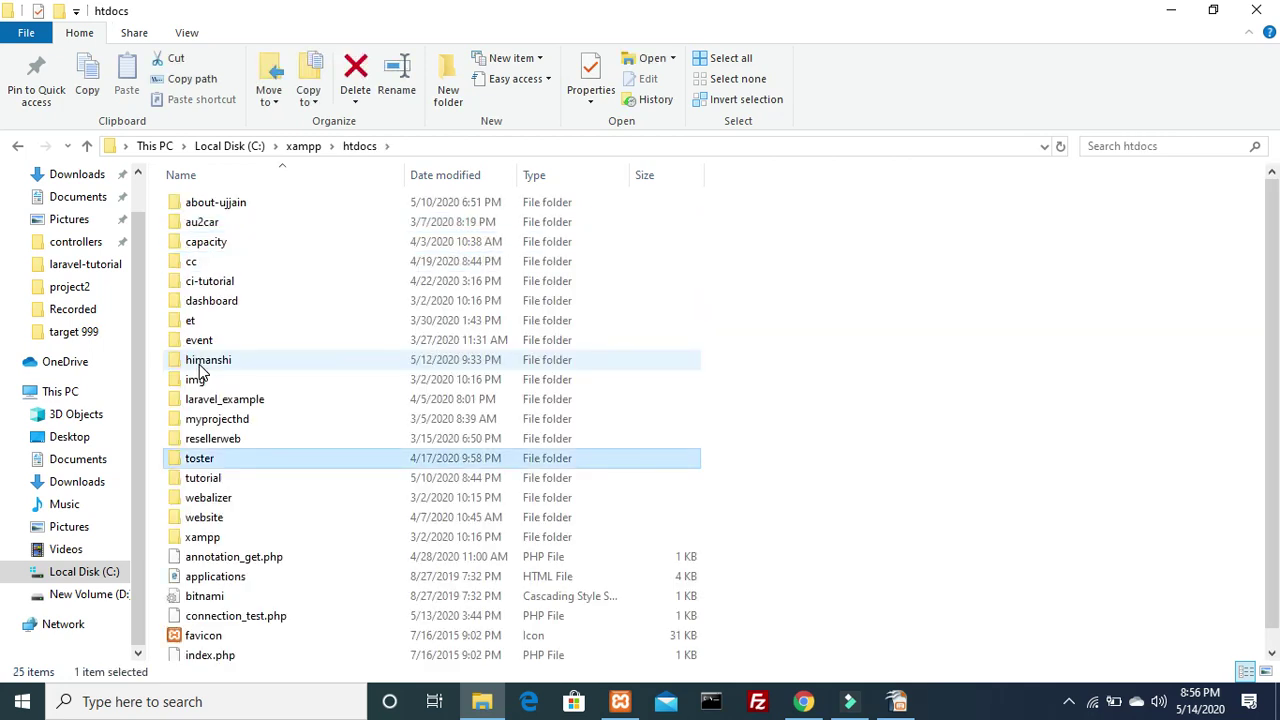
pyautogui.press('Return')
pyautogui.press('BackSpace')
pyautogui.press('t')
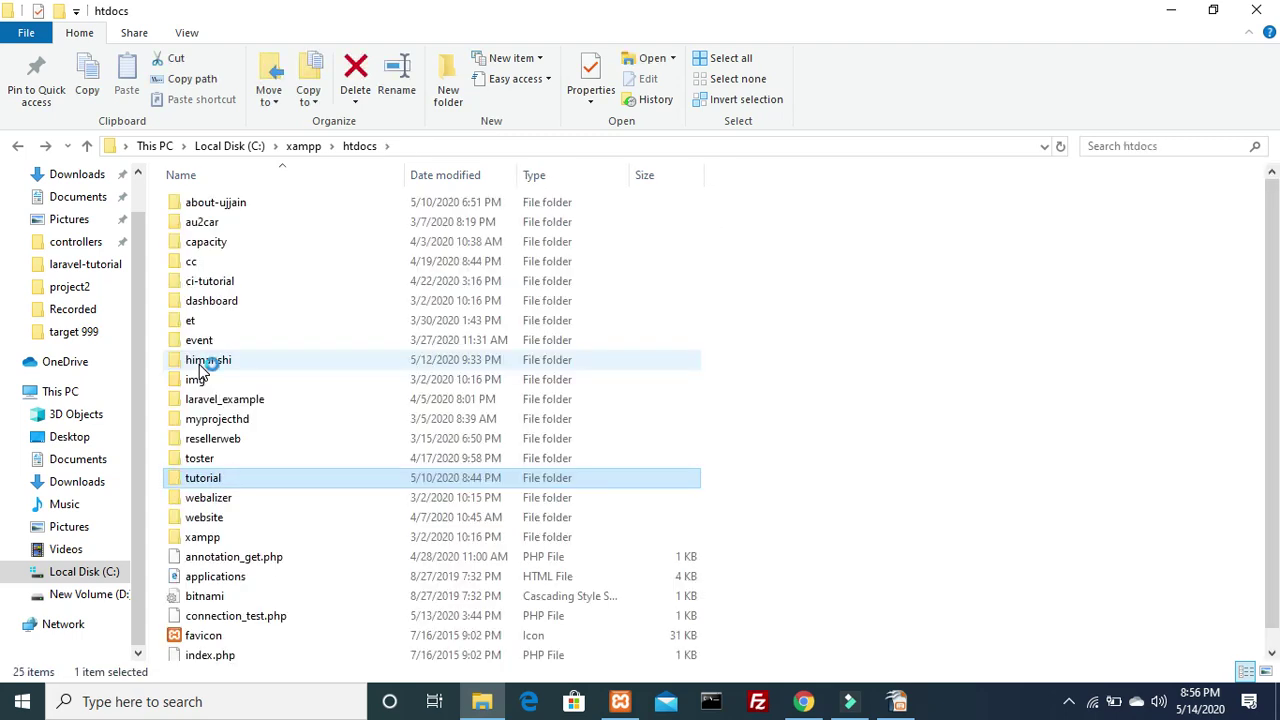
pyautogui.press('Return')
pyautogui.press('Down')
pyautogui.press('Down')
pyautogui.press('Down')
pyautogui.press('Down')
pyautogui.press('Down')
pyautogui.press('Up')
pyautogui.press('Up')
pyautogui.press('Up')
pyautogui.press('Up')
pyautogui.press('Down')
pyautogui.press('Down')
pyautogui.press('Down')
pyautogui.press('Down')
pyautogui.press('Return')
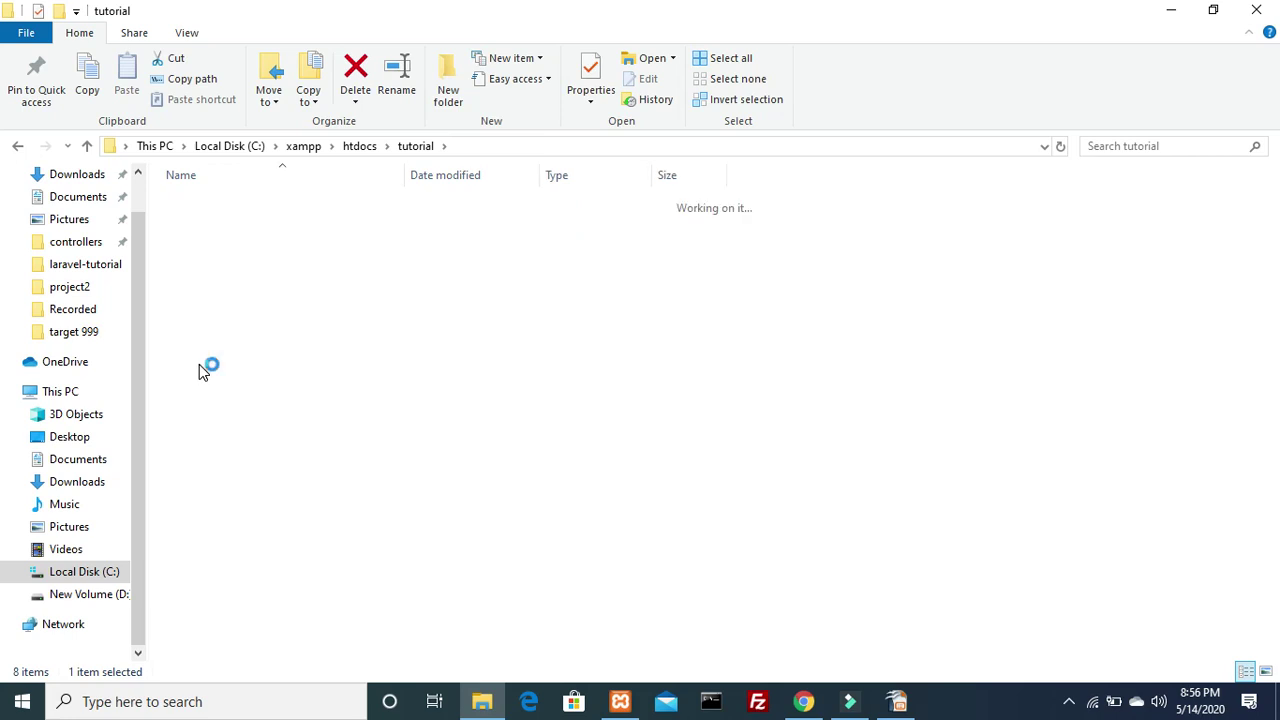
# Open the project's .env file with Edit with Notepad++
pyautogui.press('Down')
pyautogui.press('Down')
pyautogui.press('Down')
pyautogui.press('Down')
pyautogui.press('Down')
pyautogui.press('Down')
pyautogui.press('Down')
pyautogui.press('Down')
pyautogui.press('Down')
pyautogui.press('Down')
pyautogui.rightClick(210, 408)
pyautogui.click(256, 165)
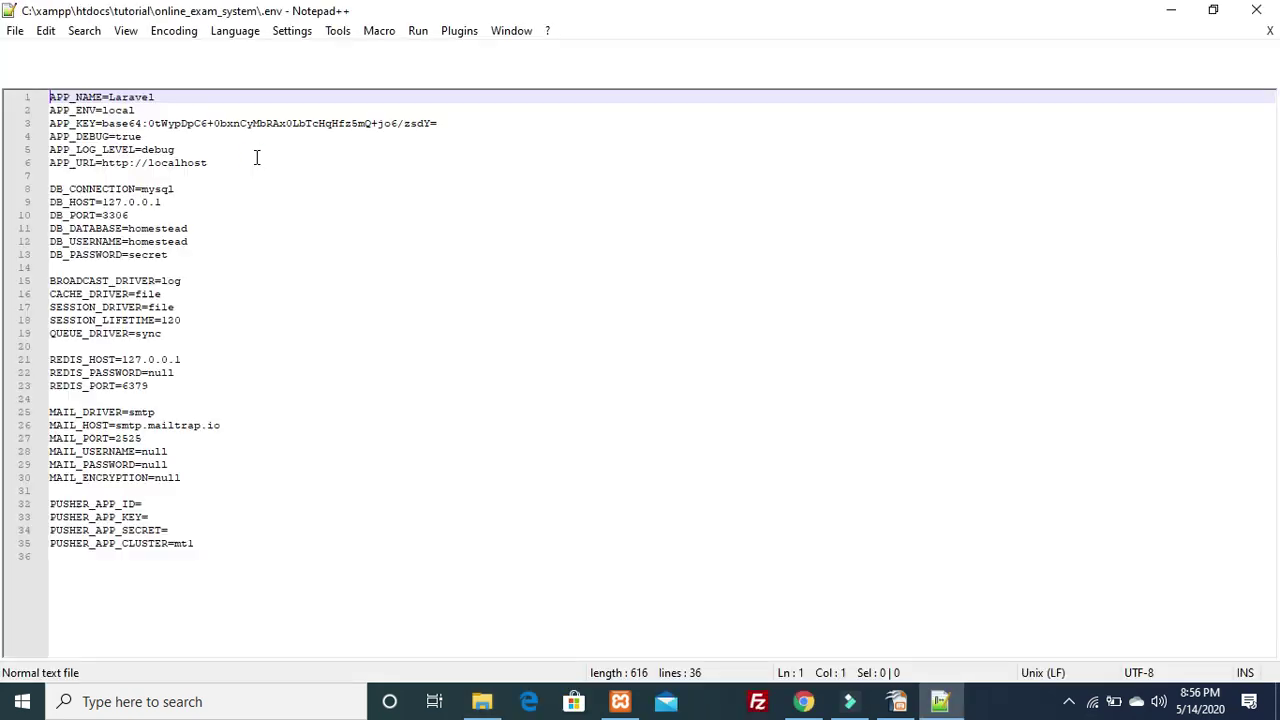
# Set DB_DATABASE=my_pro_online_ex, DB_USERNAME=root, empty DB_PASSWORD, save, and switch to Chrome
pyautogui.click(146, 228)
pyautogui.doubleClick(146, 228)
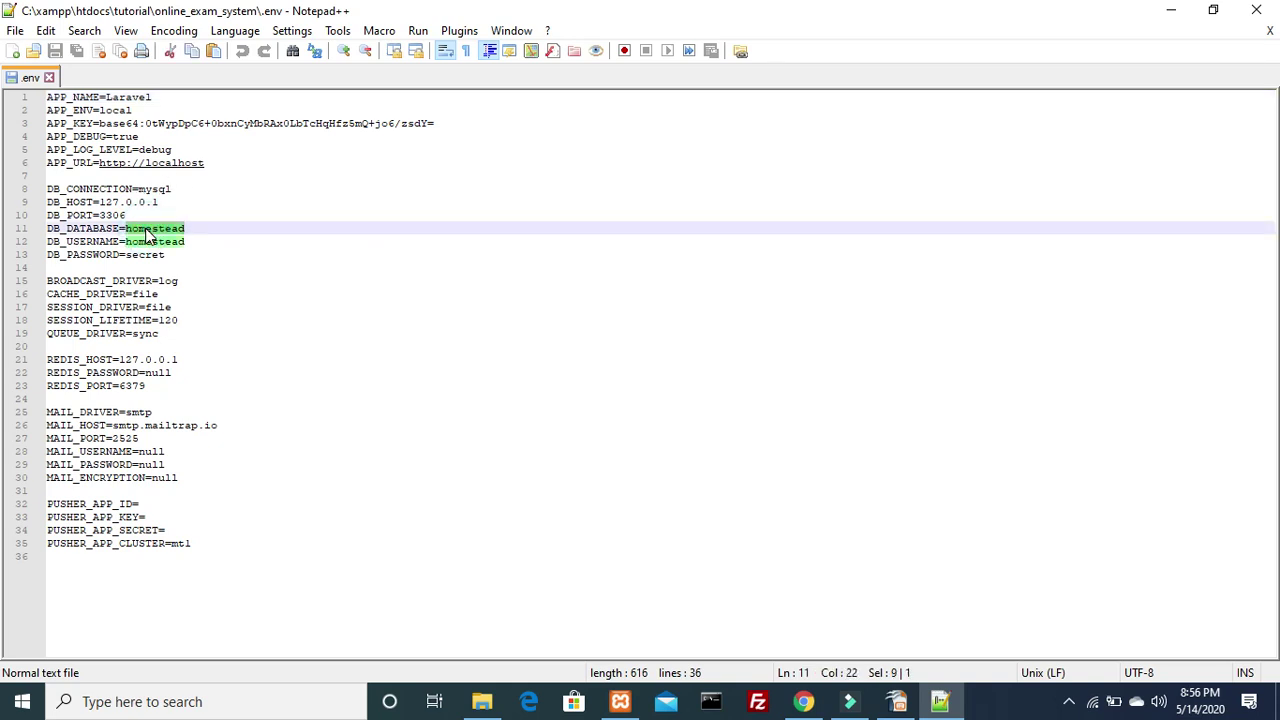
pyautogui.hotkey('ctrl', 'v')
pyautogui.press('Down')
pyautogui.press('BackSpace')
pyautogui.press('BackSpace')
pyautogui.press('BackSpace')
pyautogui.press('BackSpace')
pyautogui.press('BackSpace')
pyautogui.press('BackSpace')
pyautogui.press('BackSpace')
pyautogui.press('BackSpace')
pyautogui.press('BackSpace')
pyautogui.write('root')
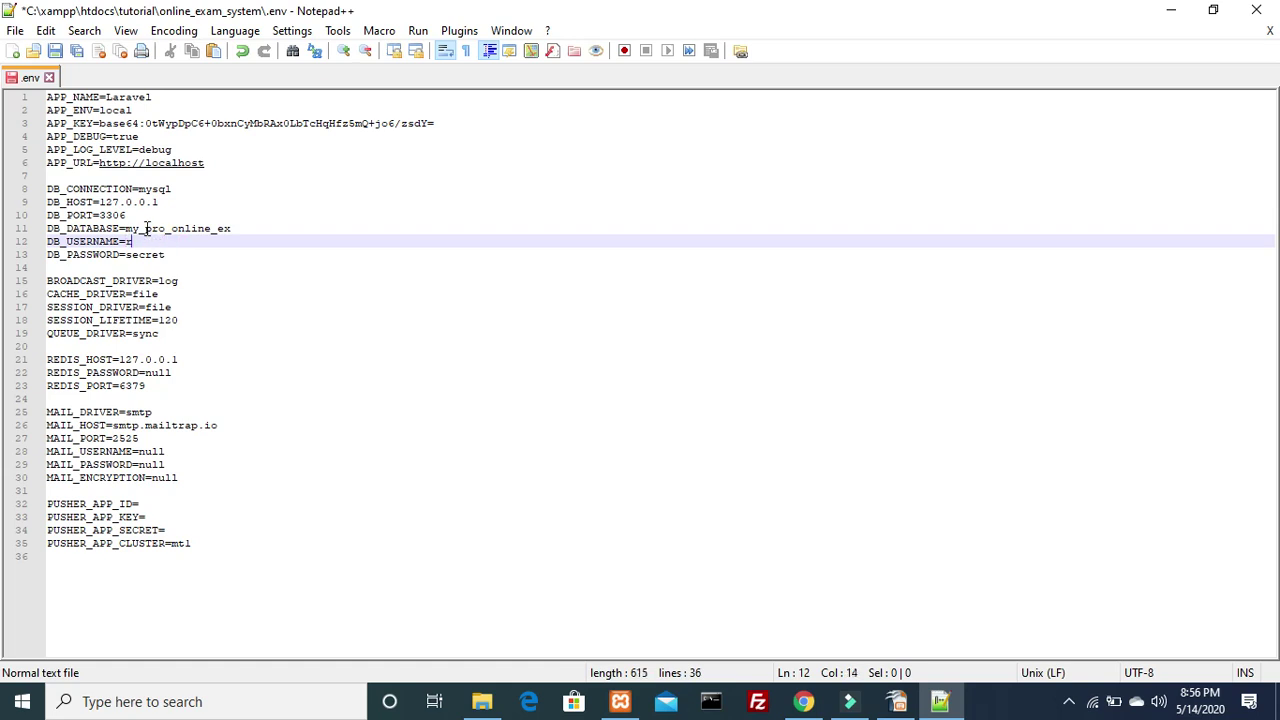
pyautogui.press('Down')
pyautogui.press('BackSpace')
pyautogui.press('BackSpace')
pyautogui.press('BackSpace')
pyautogui.press('BackSpace')
pyautogui.press('BackSpace')
pyautogui.press('BackSpace')
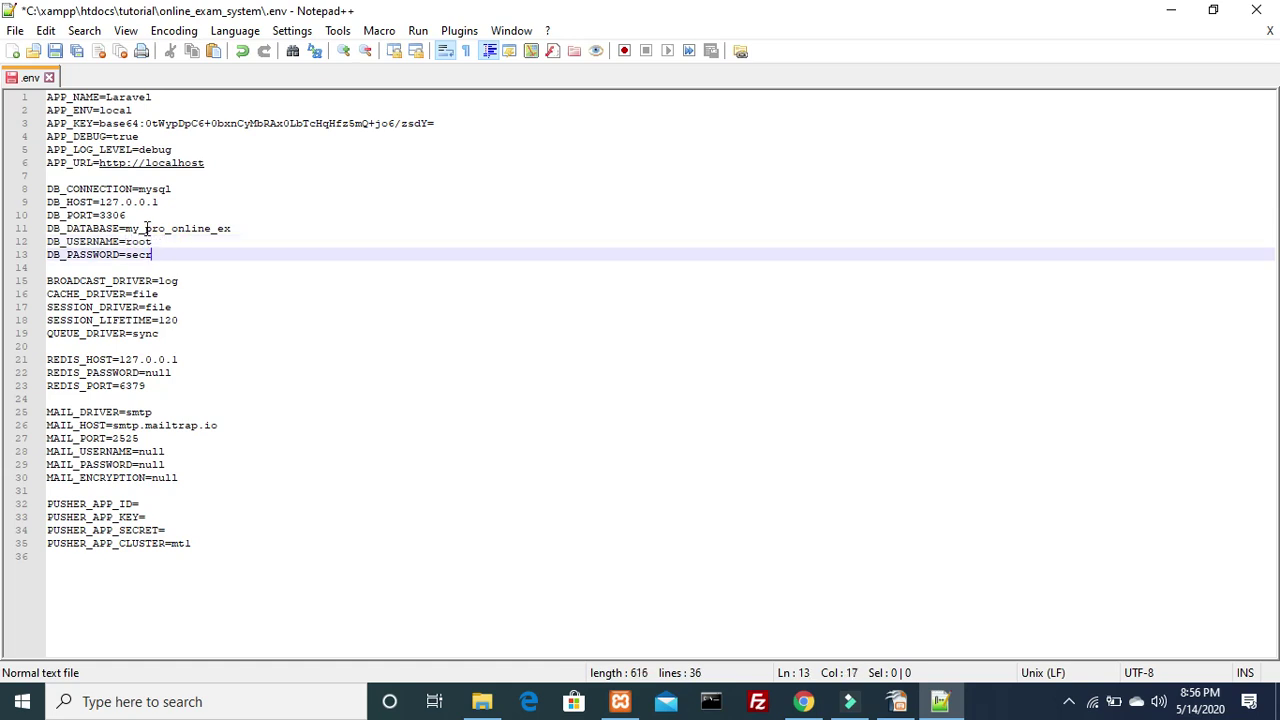
pyautogui.hotkey('ctrl', 's')
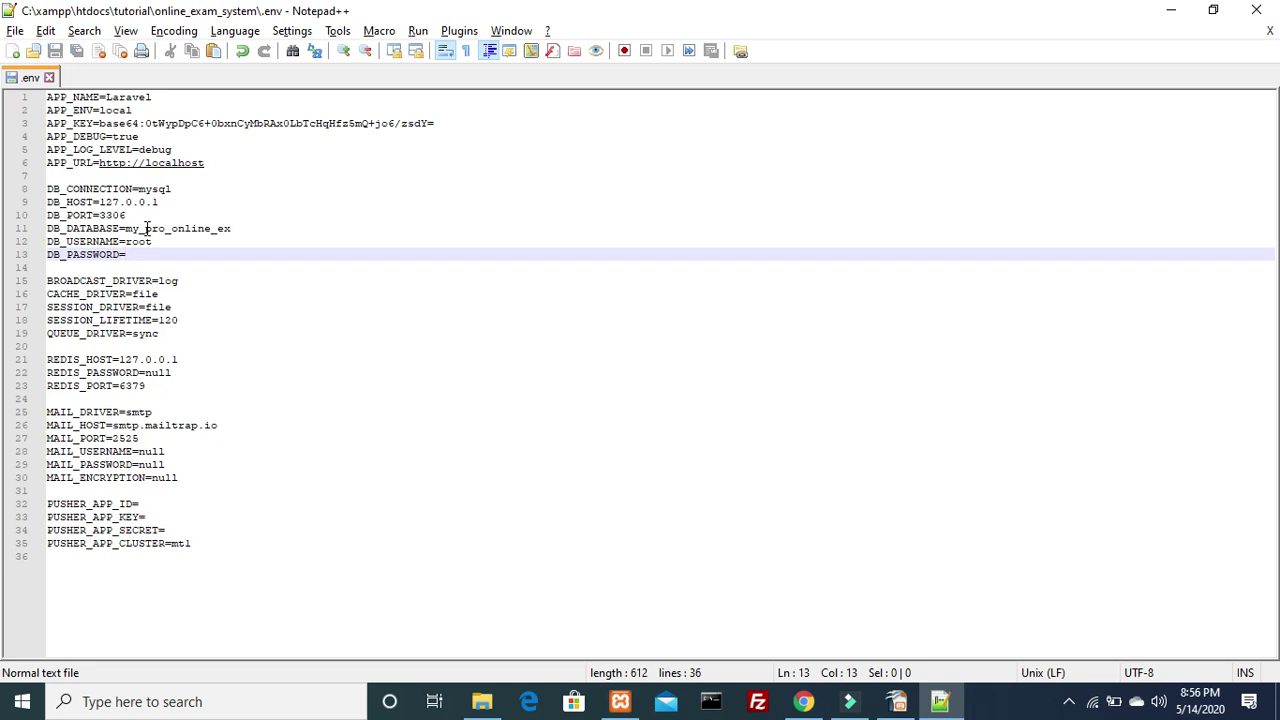
pyautogui.hotkey('alt', 'Tab')
pyautogui.press('Tab')
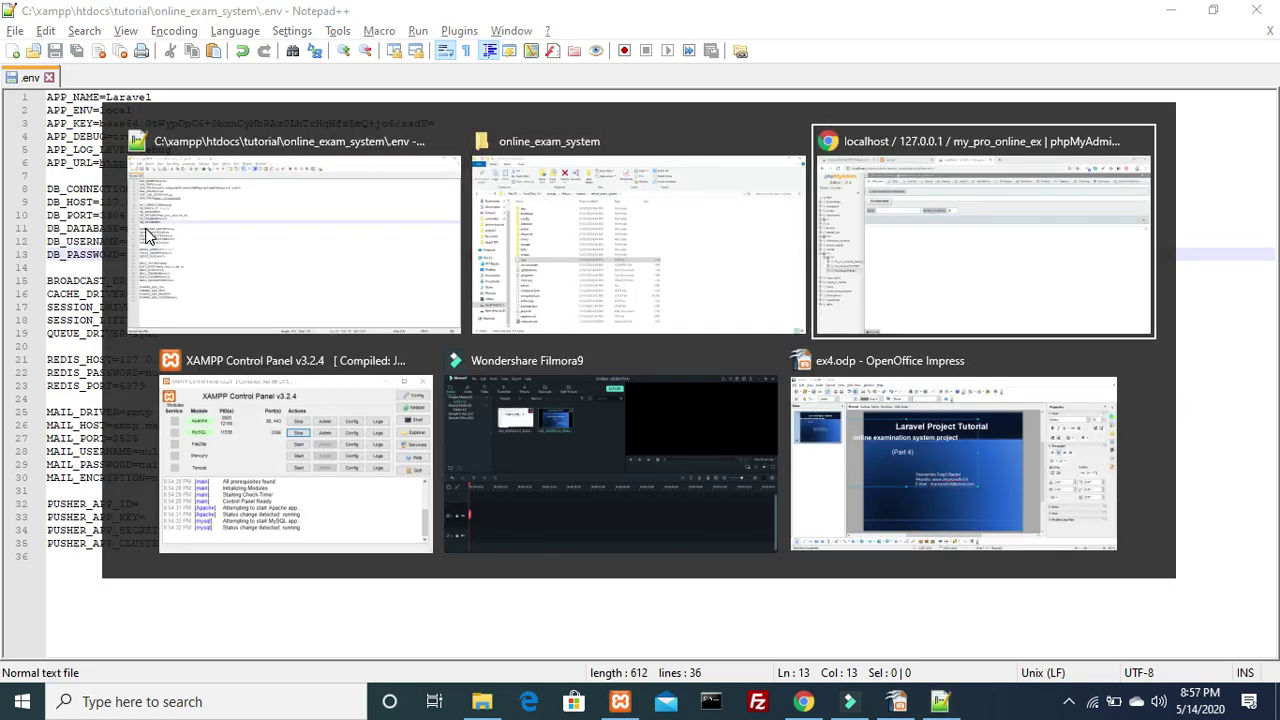
# Show the online_exam_system Laravel tab in Chrome, then bring Command Prompt forward
pyautogui.click(290, 15)
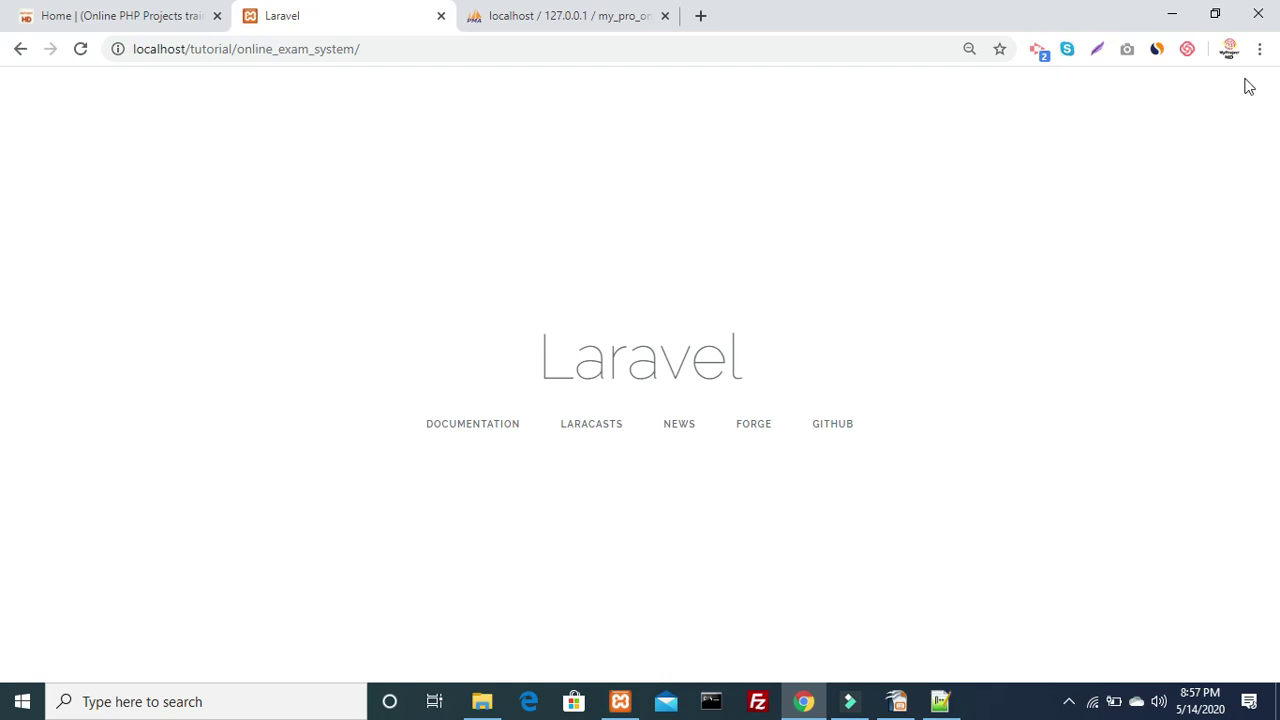
pyautogui.click(707, 701)
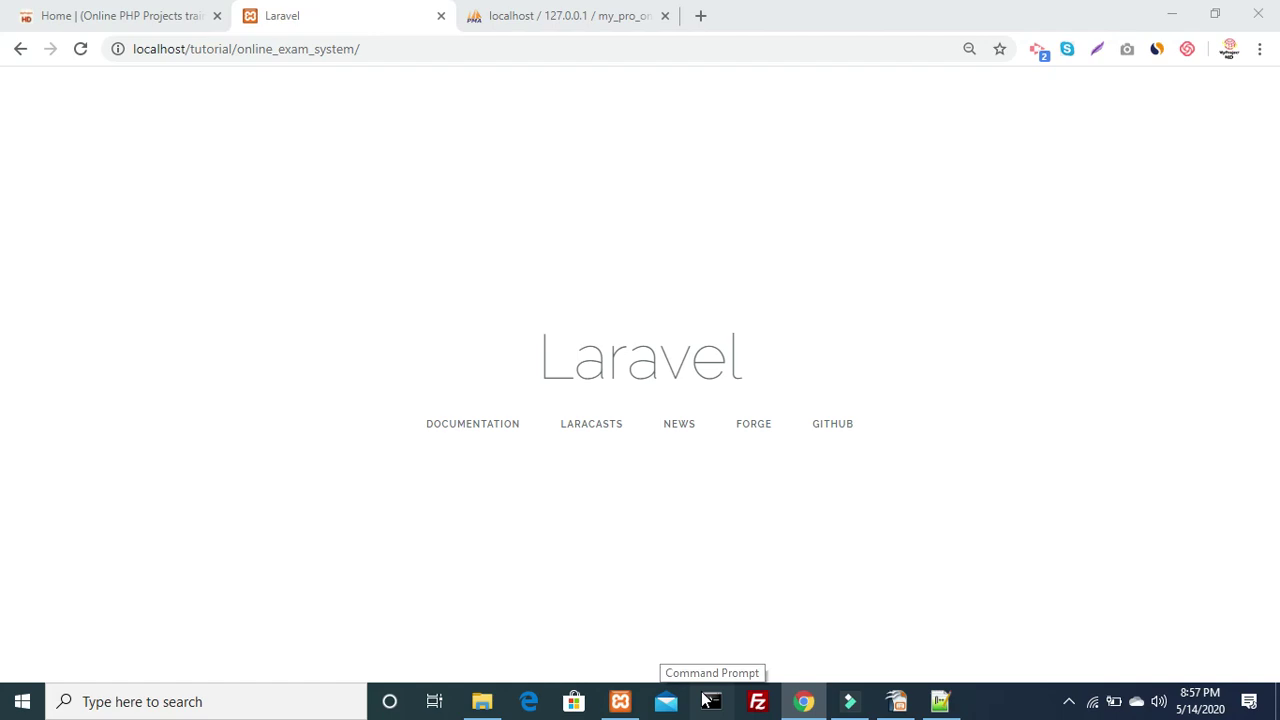
pyautogui.click(707, 701)
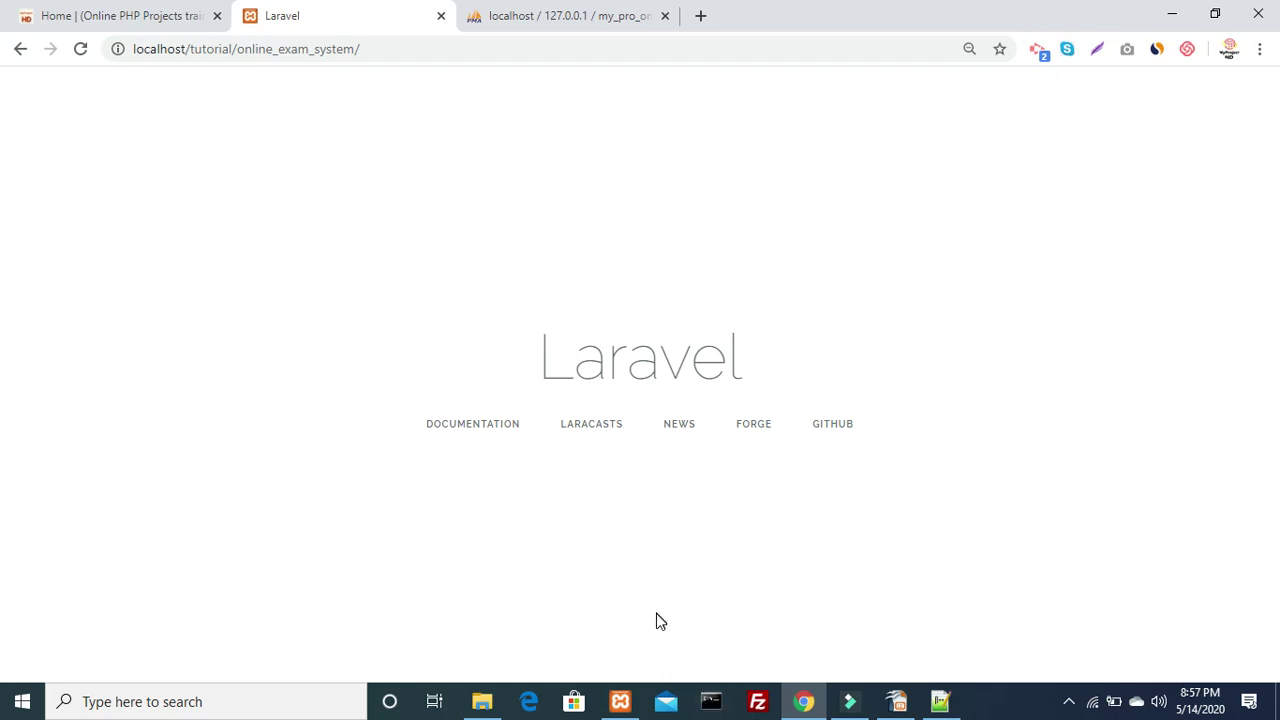
pyautogui.click(711, 701)
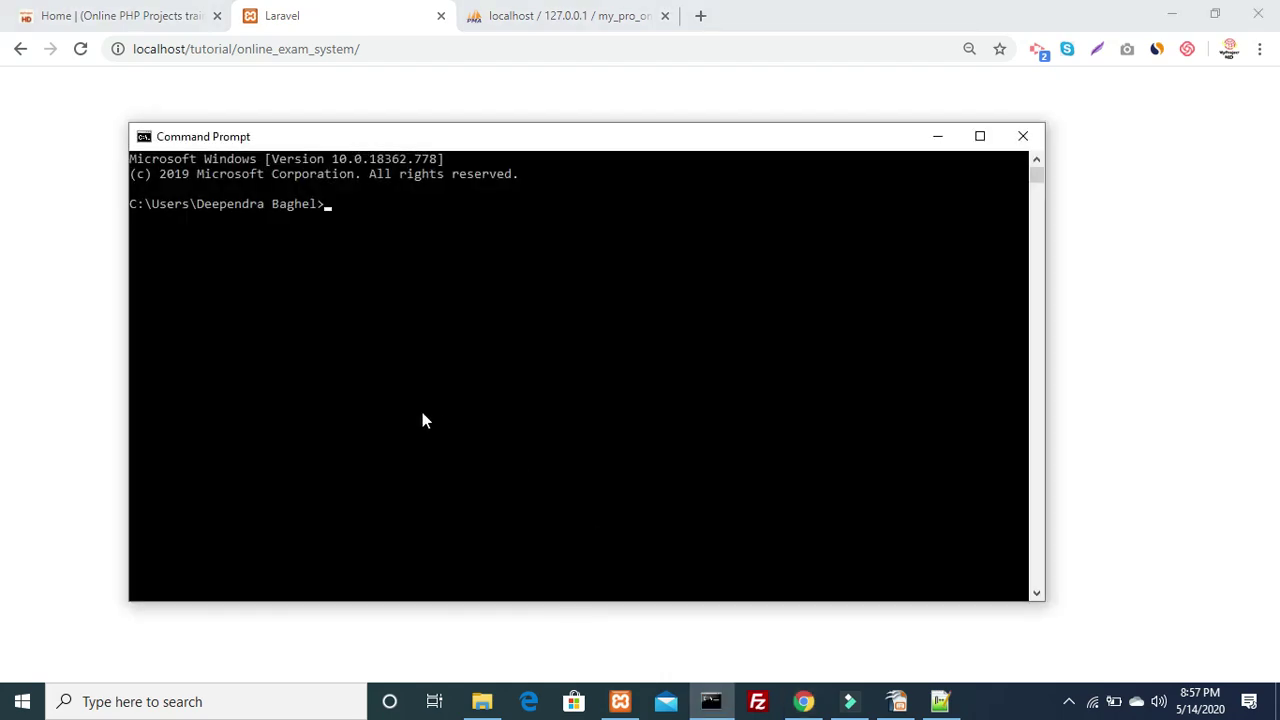
# Change directory to C:\xampp\htdocs\tutorial\online_exam_system in Command Prompt
pyautogui.write('cd /')
pyautogui.press('Return')
pyautogui.write('cd xampp')
pyautogui.press('Return')
pyautogui.write('cd htdocs')
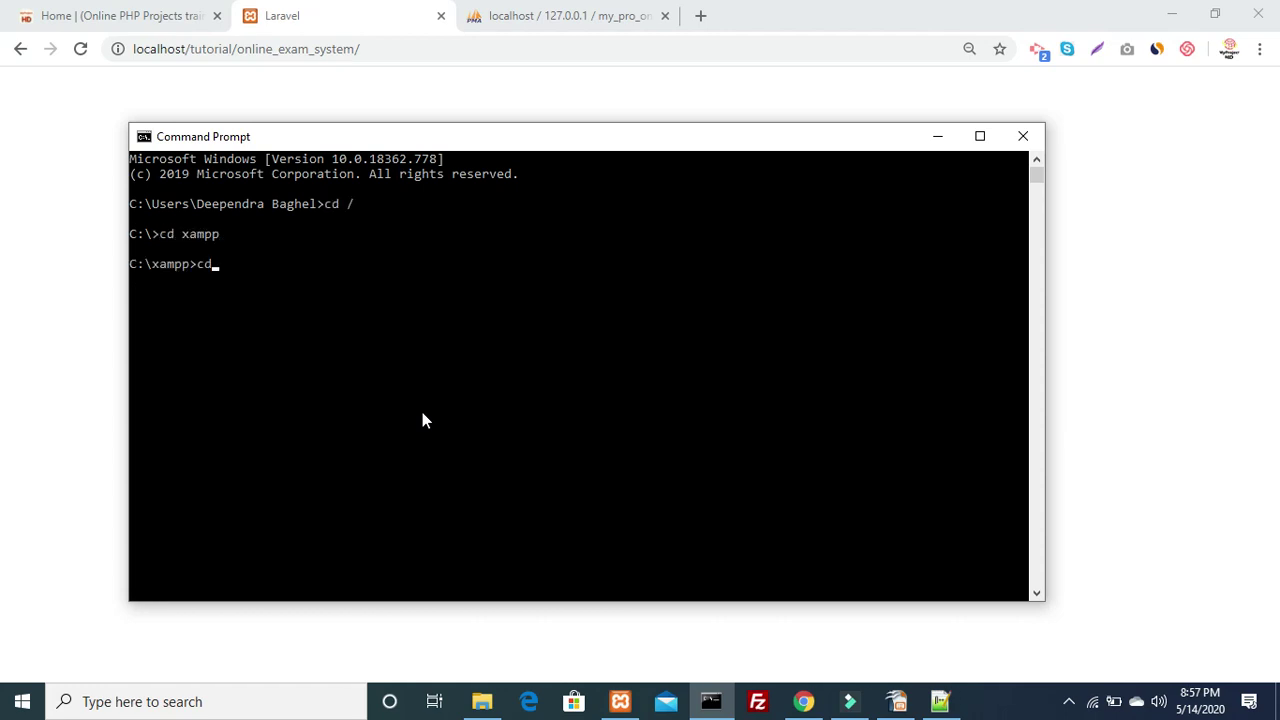
pyautogui.press('Return')
pyautogui.write('cd about-ujjain')
pyautogui.press('BackSpace')
pyautogui.press('BackSpace')
pyautogui.press('BackSpace')
pyautogui.press('BackSpace')
pyautogui.press('BackSpace')
pyautogui.press('BackSpace')
pyautogui.press('BackSpace')
pyautogui.press('BackSpace')
pyautogui.press('BackSpace')
pyautogui.press('BackSpace')
pyautogui.press('BackSpace')
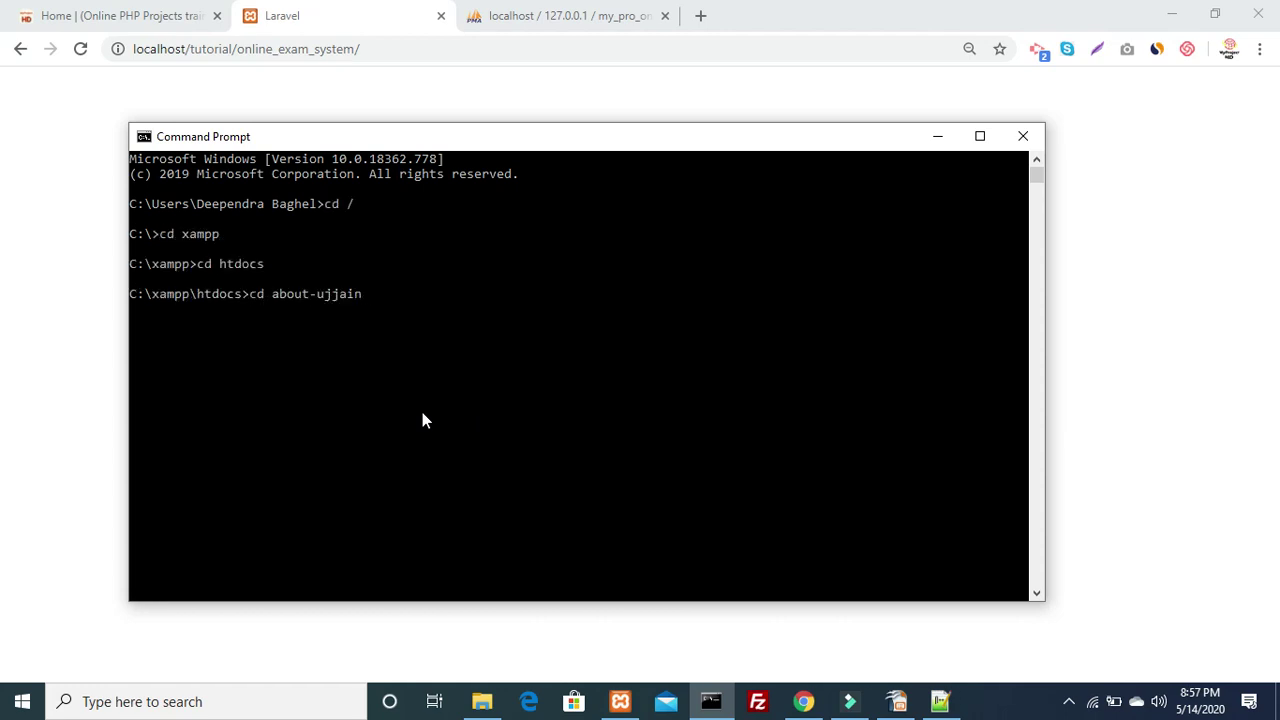
pyautogui.press('BackSpace')
pyautogui.write('tutorial')
pyautogui.press('Return')
pyautogui.write('cd')
pyautogui.press('Tab')
pyautogui.press('Tab')
pyautogui.press('Tab')
pyautogui.press('Tab')
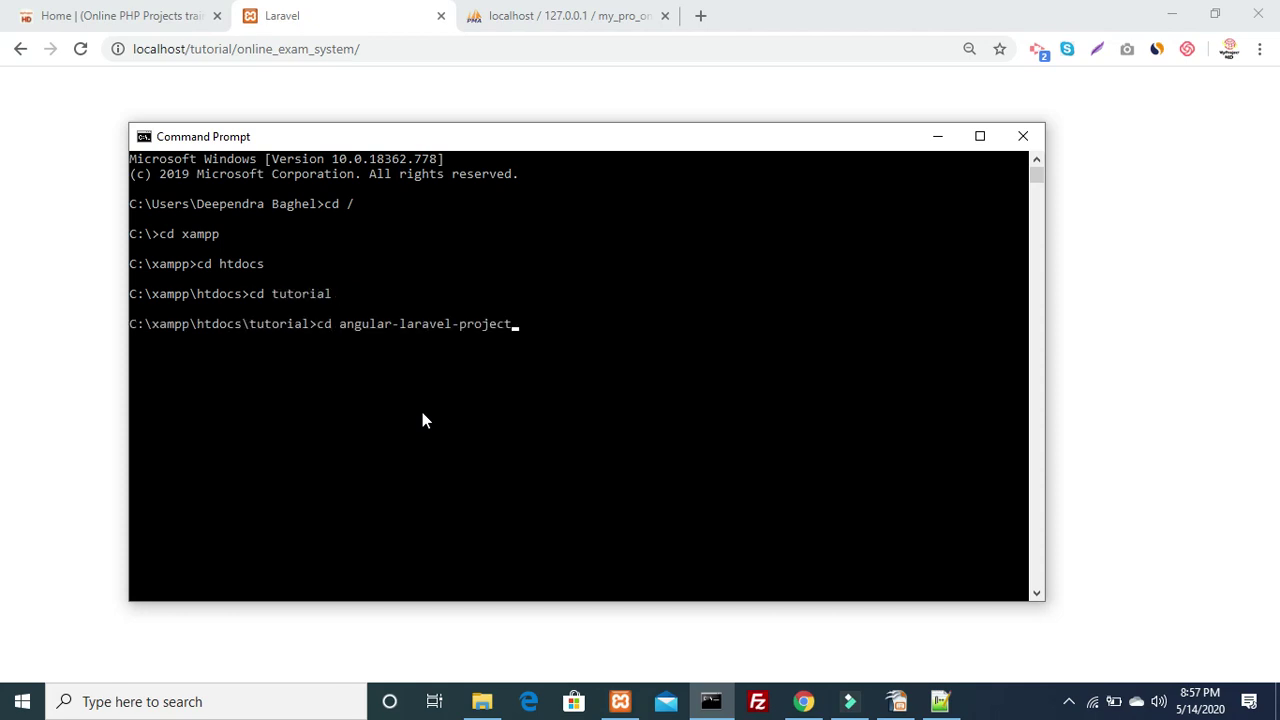
pyautogui.press('Tab')
pyautogui.press('Tab')
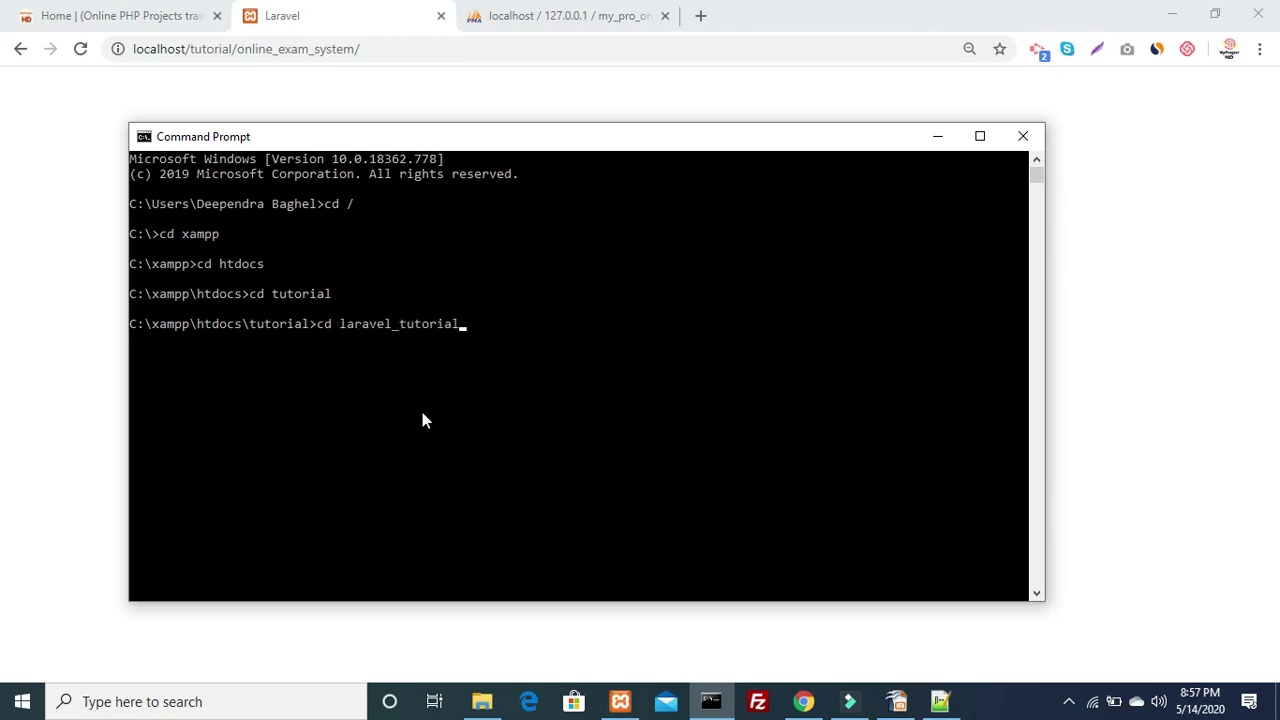
pyautogui.press('Return')
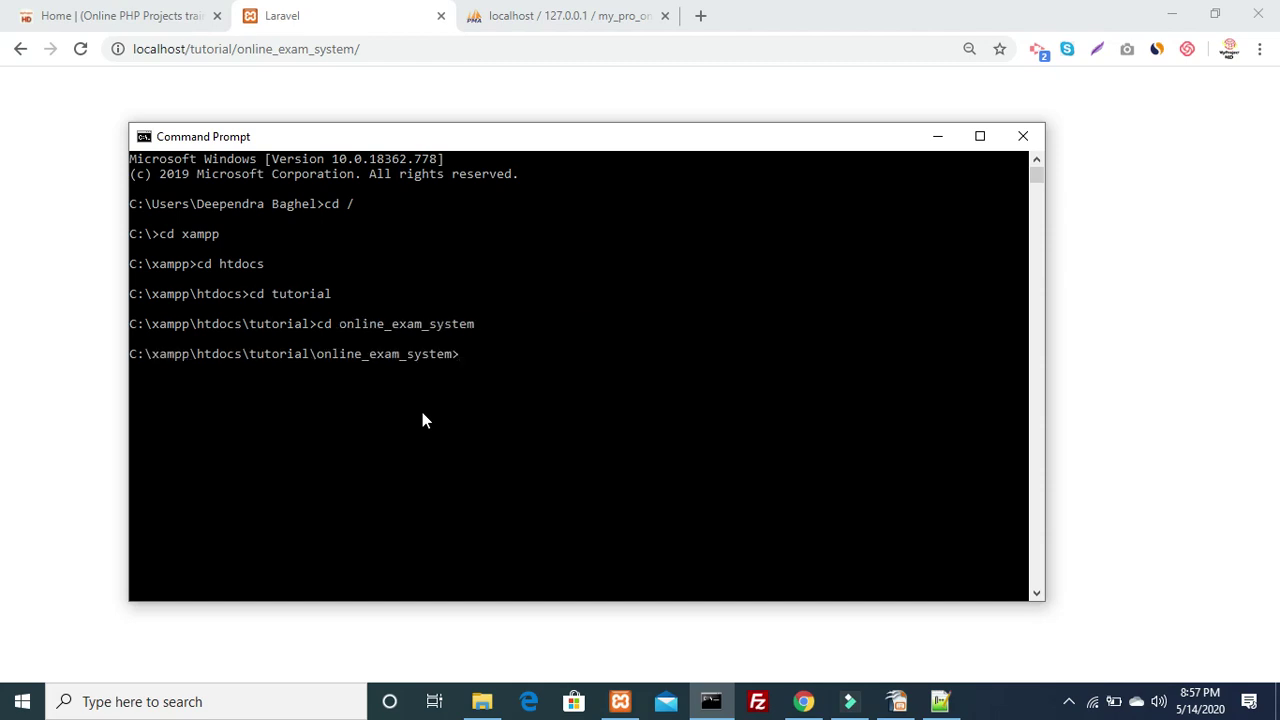
# Run php artisan make:auth and return to the browser
pyautogui.write('php artisan make')
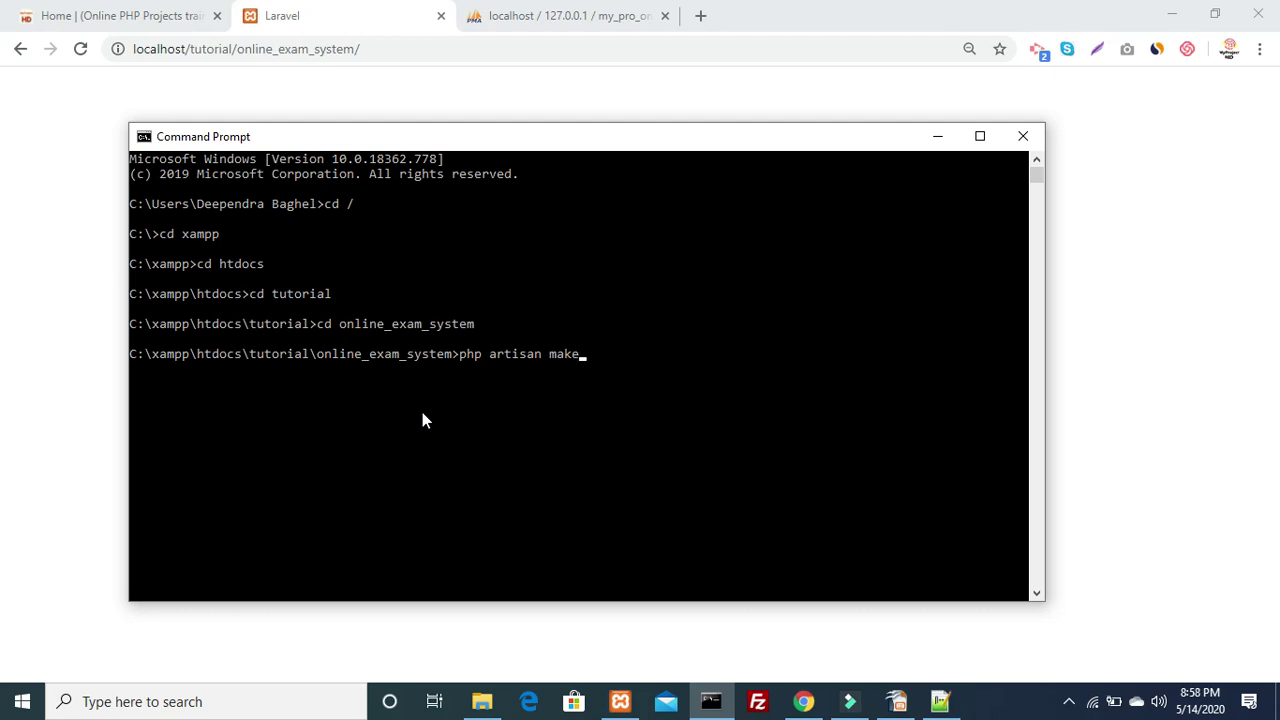
pyautogui.write(':auth')
pyautogui.press('Return')
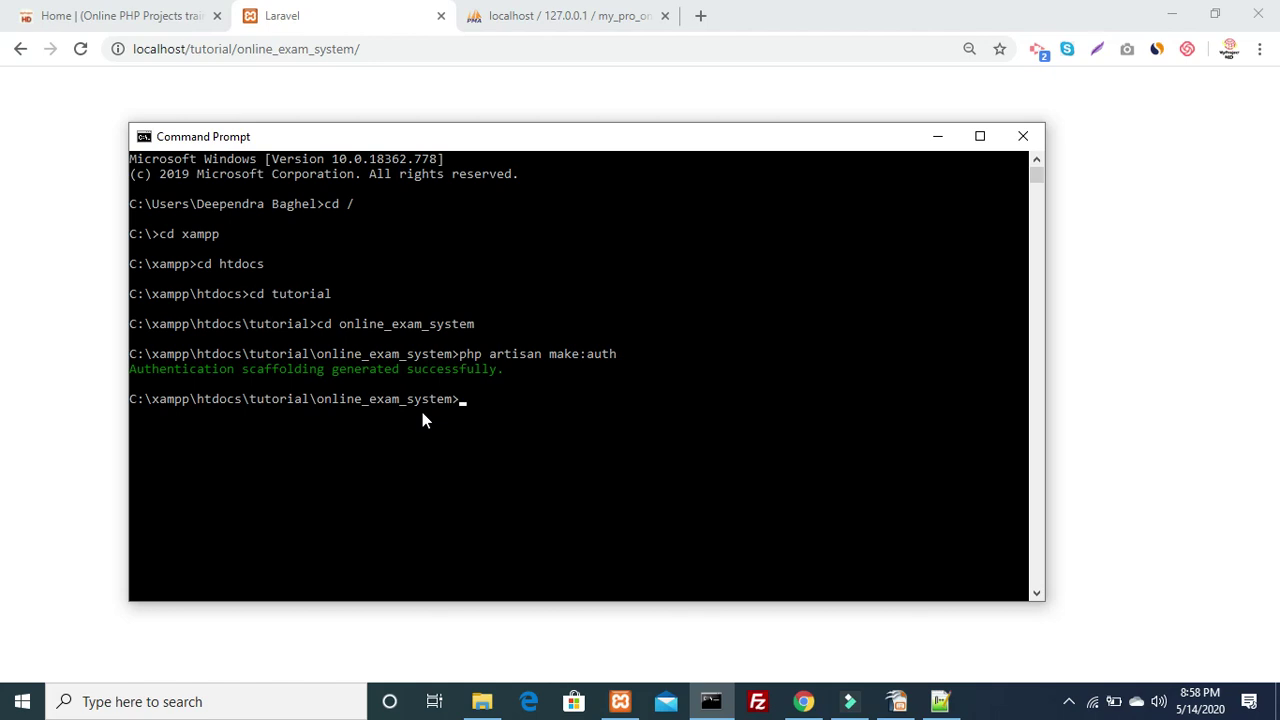
pyautogui.hotkey('alt', 'Tab')
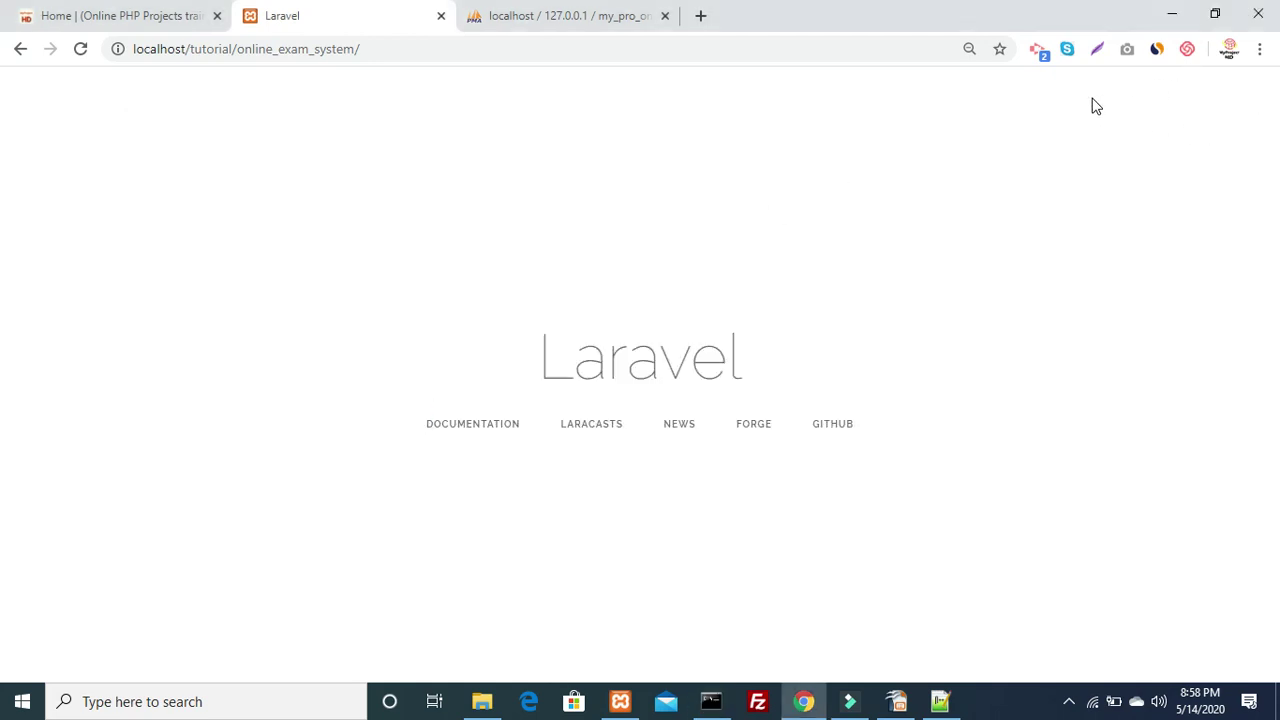
# Reload the project home page, open its Login page, then go back
pyautogui.click(680, 48)
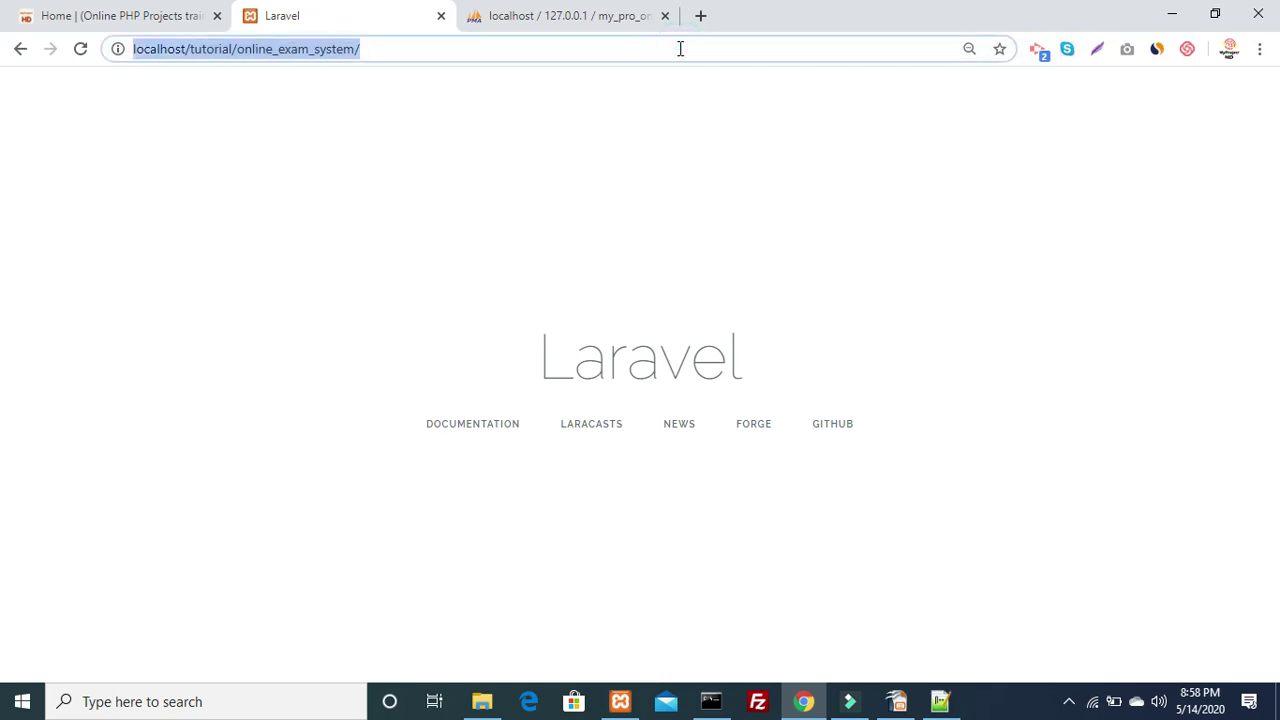
pyautogui.press('Return')
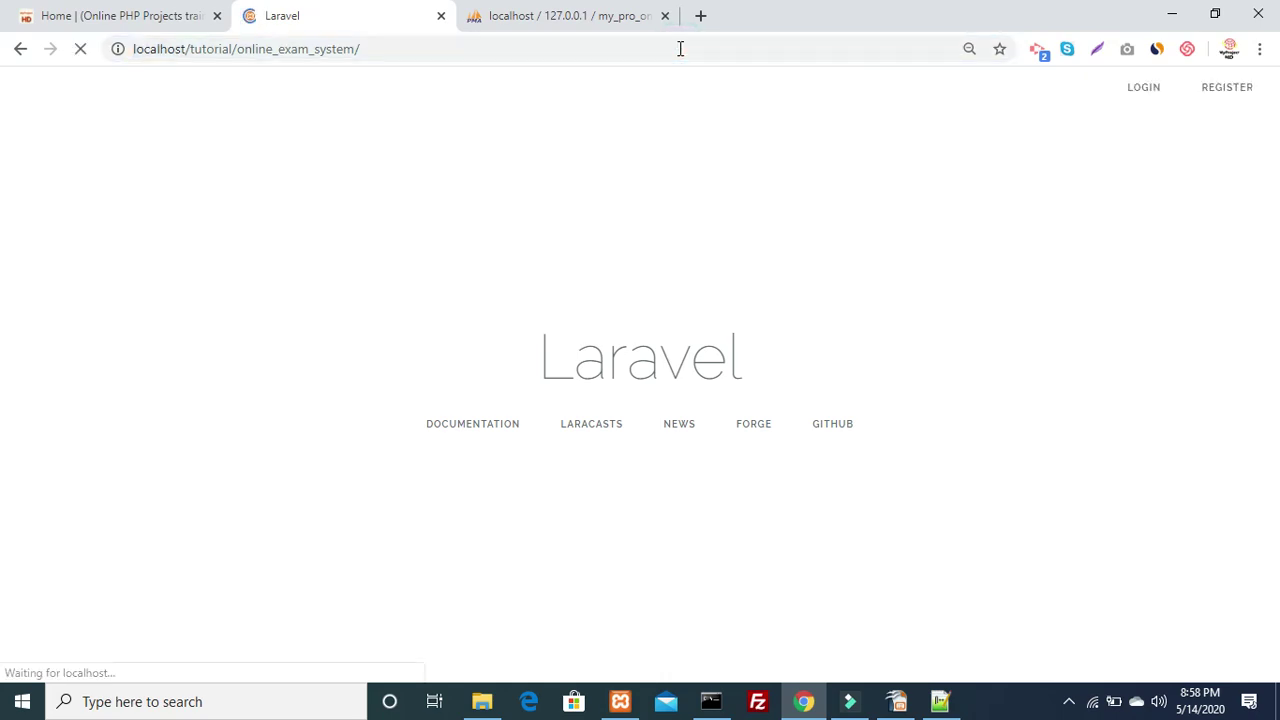
pyautogui.click(1127, 100)
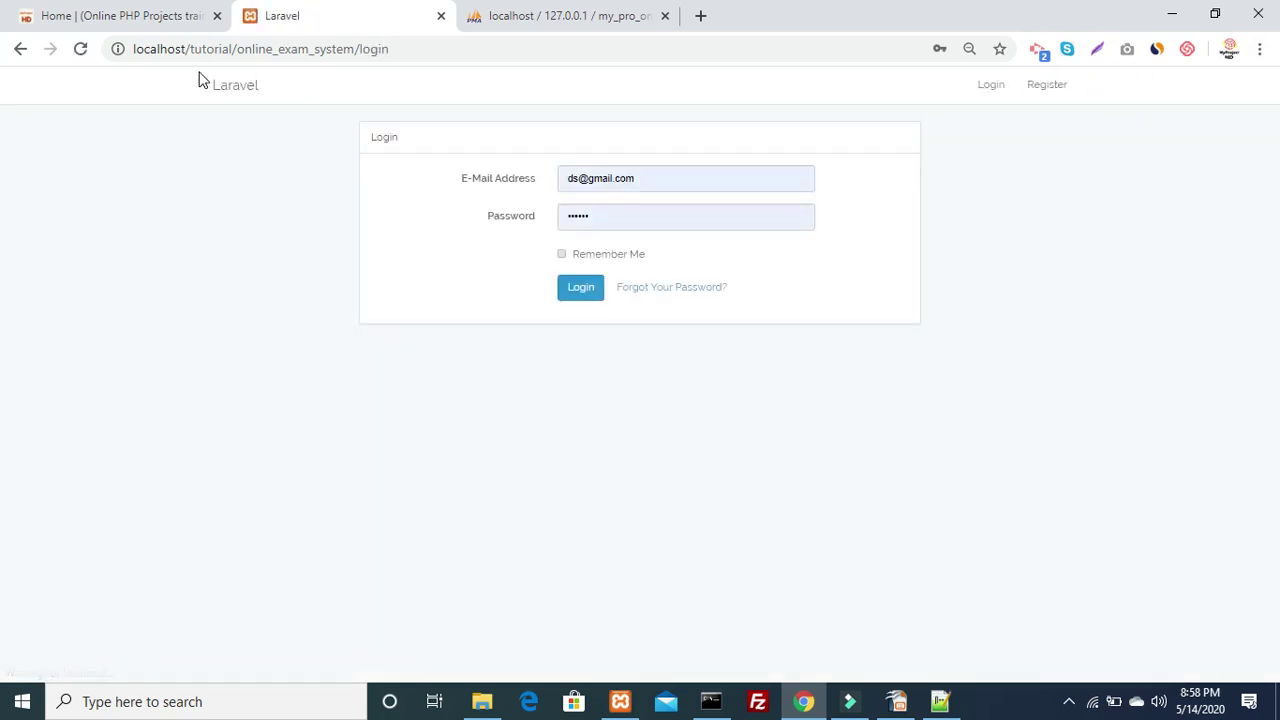
pyautogui.click(20, 49)
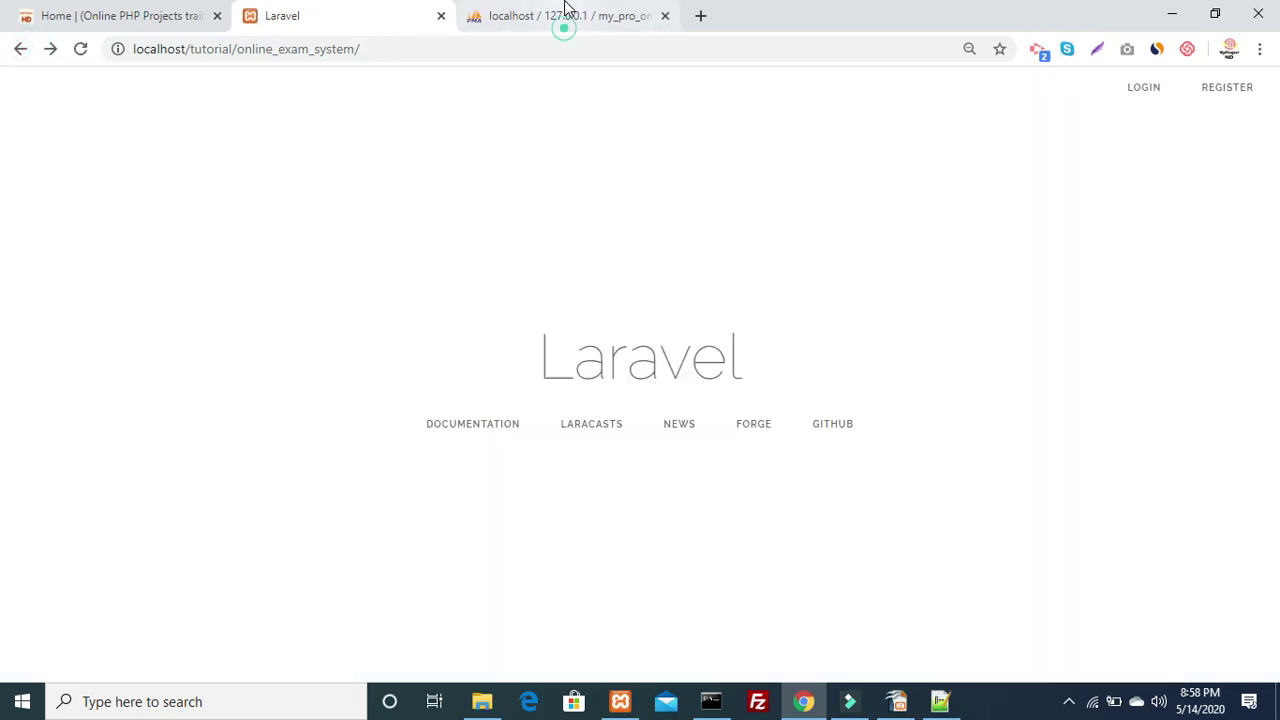
# Open the Register page from the Laravel welcome page, glancing at phpMyAdmin in between
pyautogui.click(562, 14)
pyautogui.click(306, 292)
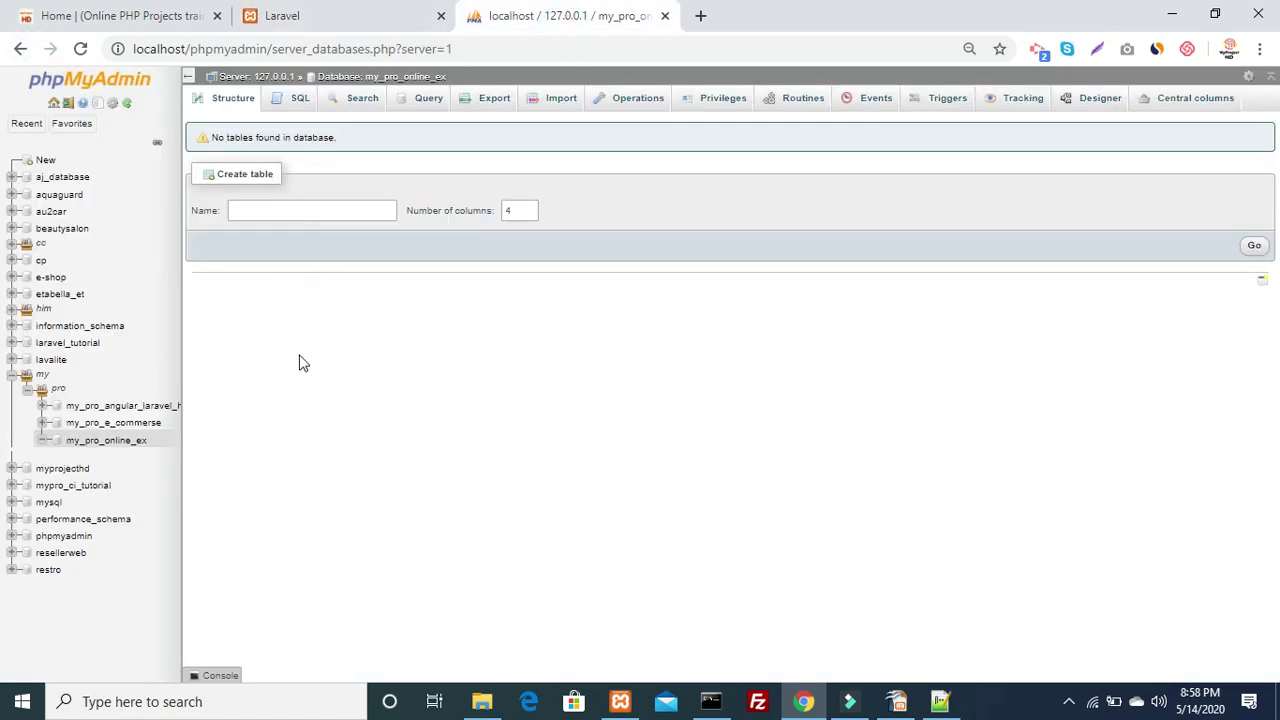
pyautogui.click(314, 20)
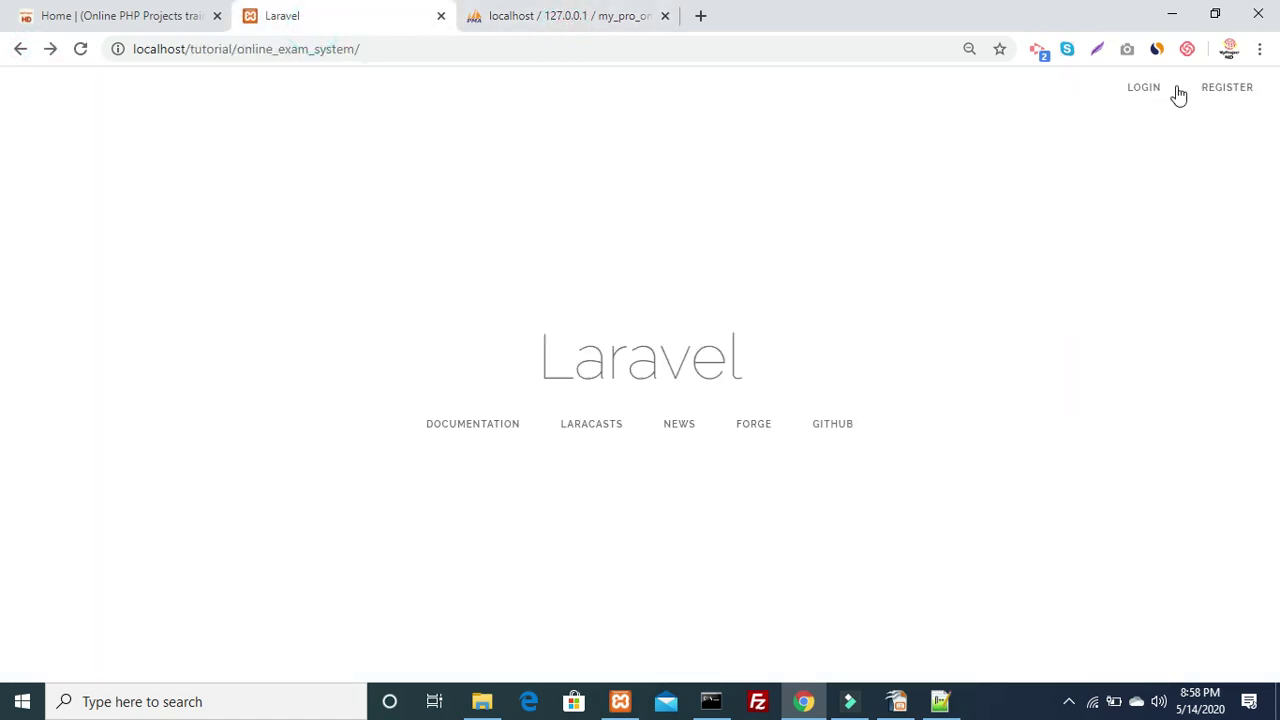
pyautogui.click(1211, 88)
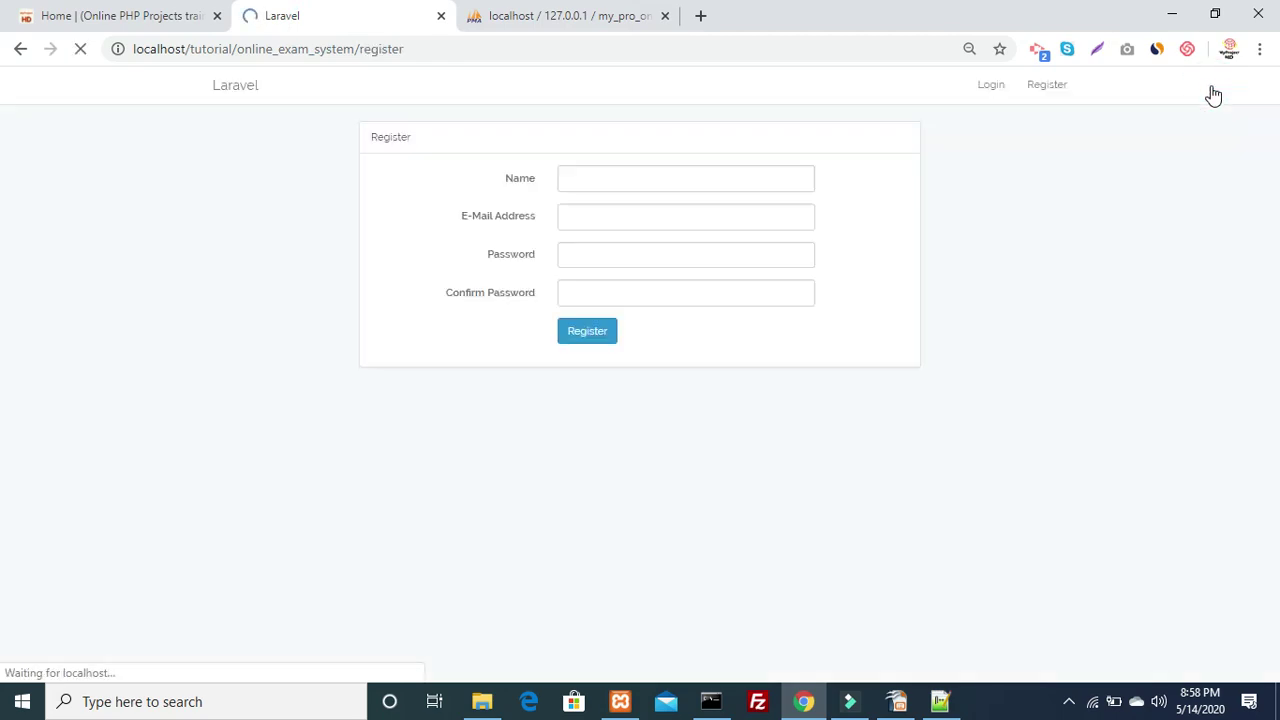
pyautogui.click(623, 20)
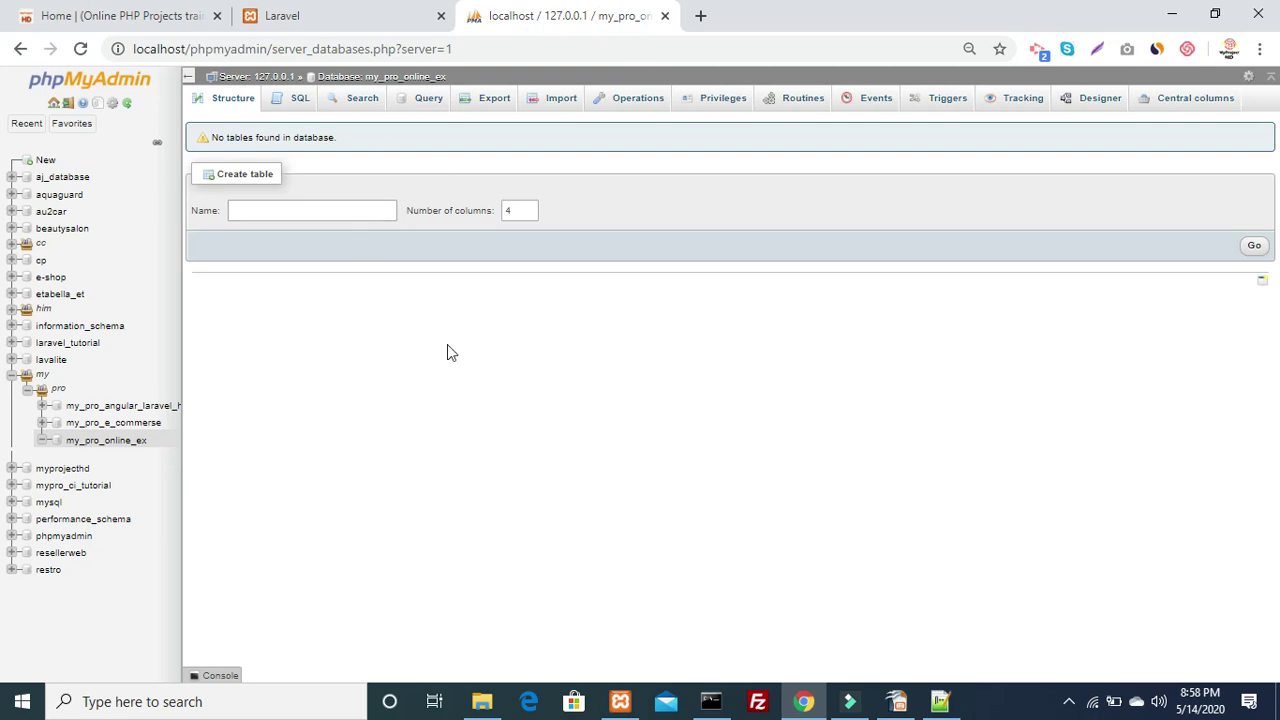
pyautogui.click(372, 14)
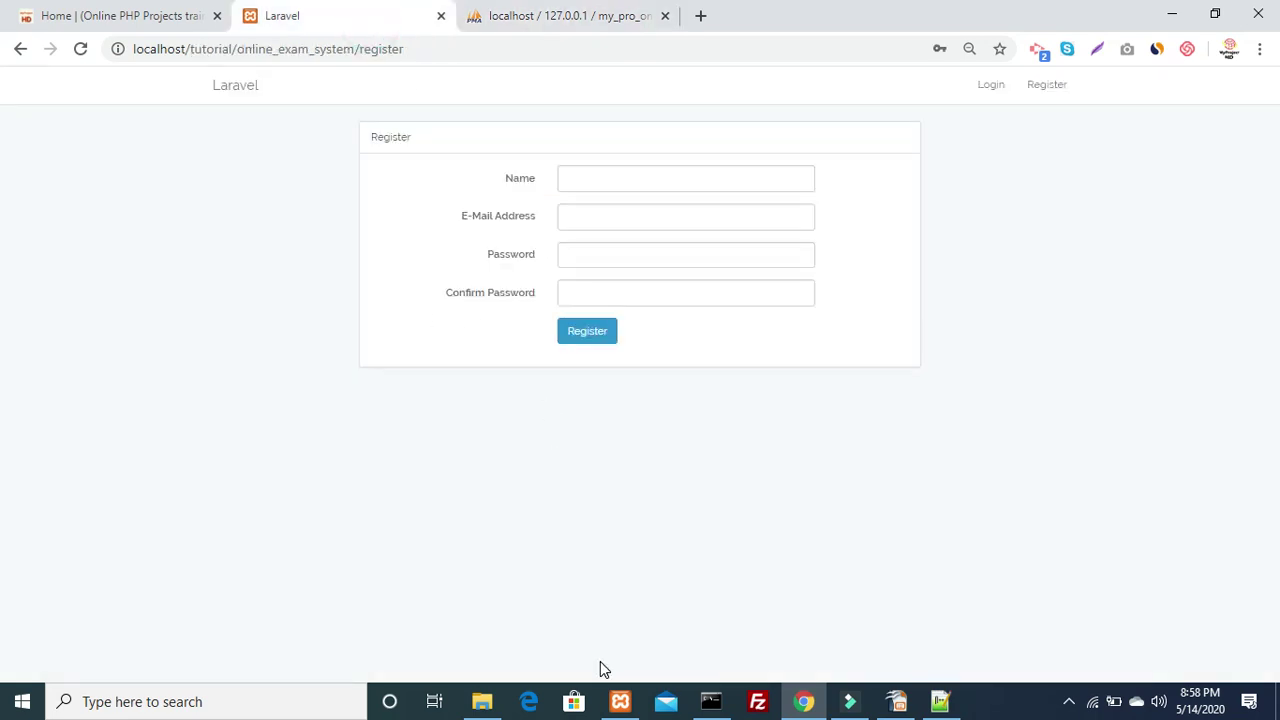
# Open the project's database\migrations folder in File Explorer
pyautogui.click(483, 699)
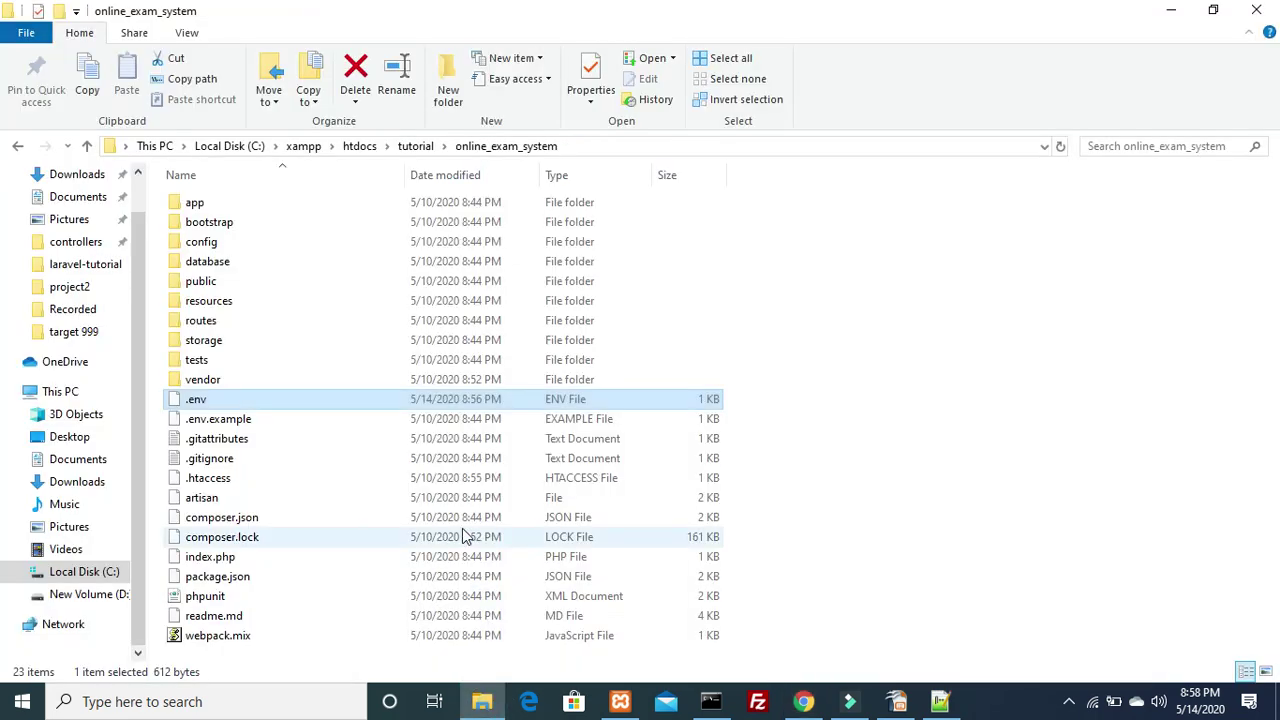
pyautogui.click(414, 286)
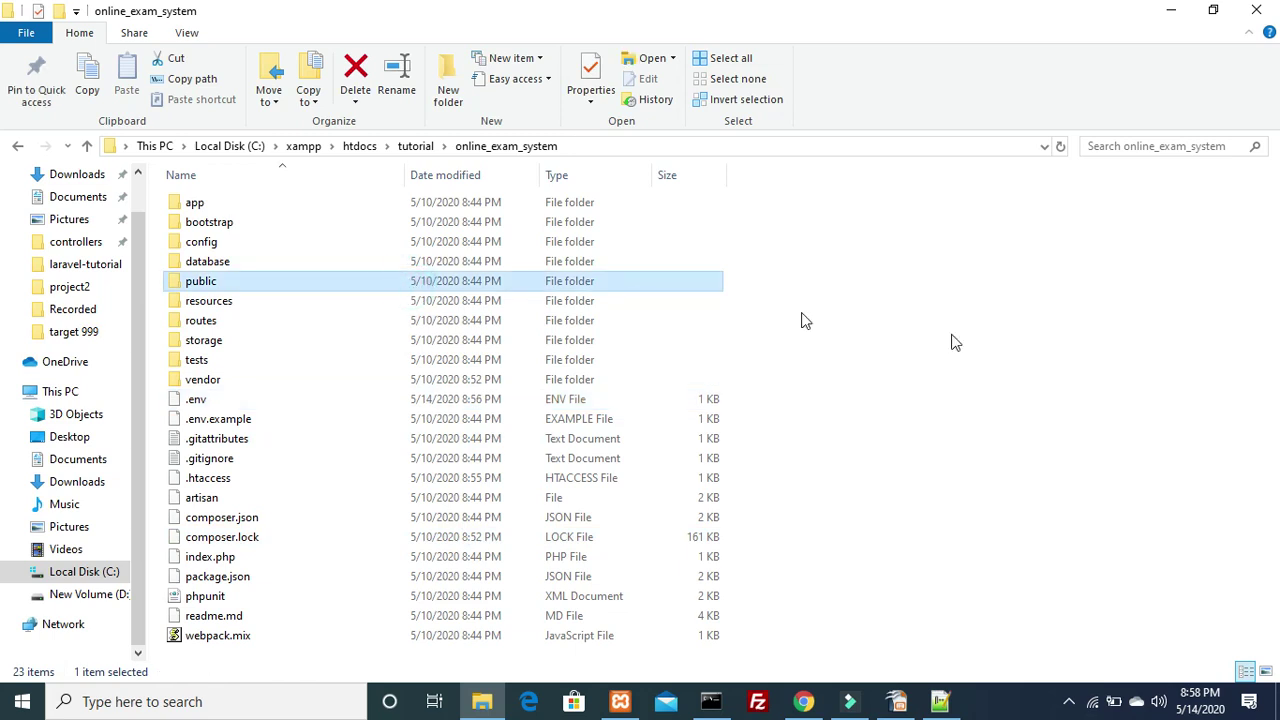
pyautogui.press('Down')
pyautogui.press('Up')
pyautogui.press('Up')
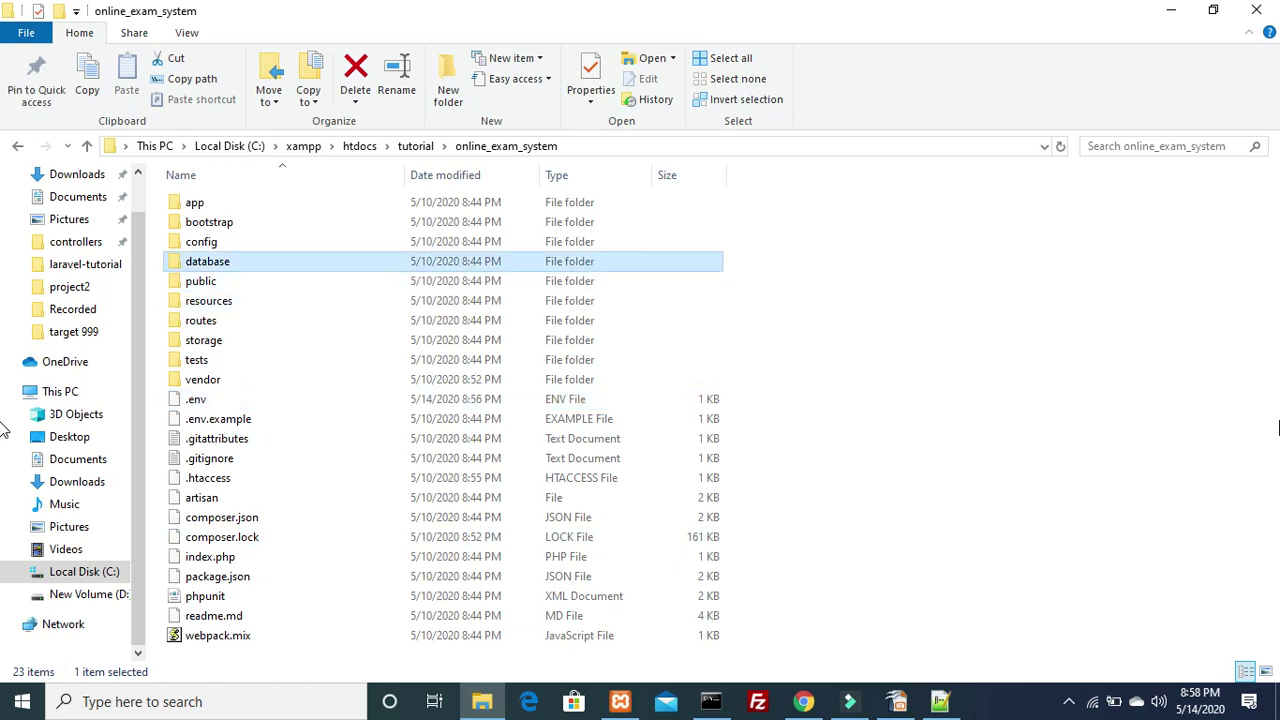
pyautogui.press('Return')
pyautogui.press('Down')
pyautogui.press('Down')
pyautogui.press('Up')
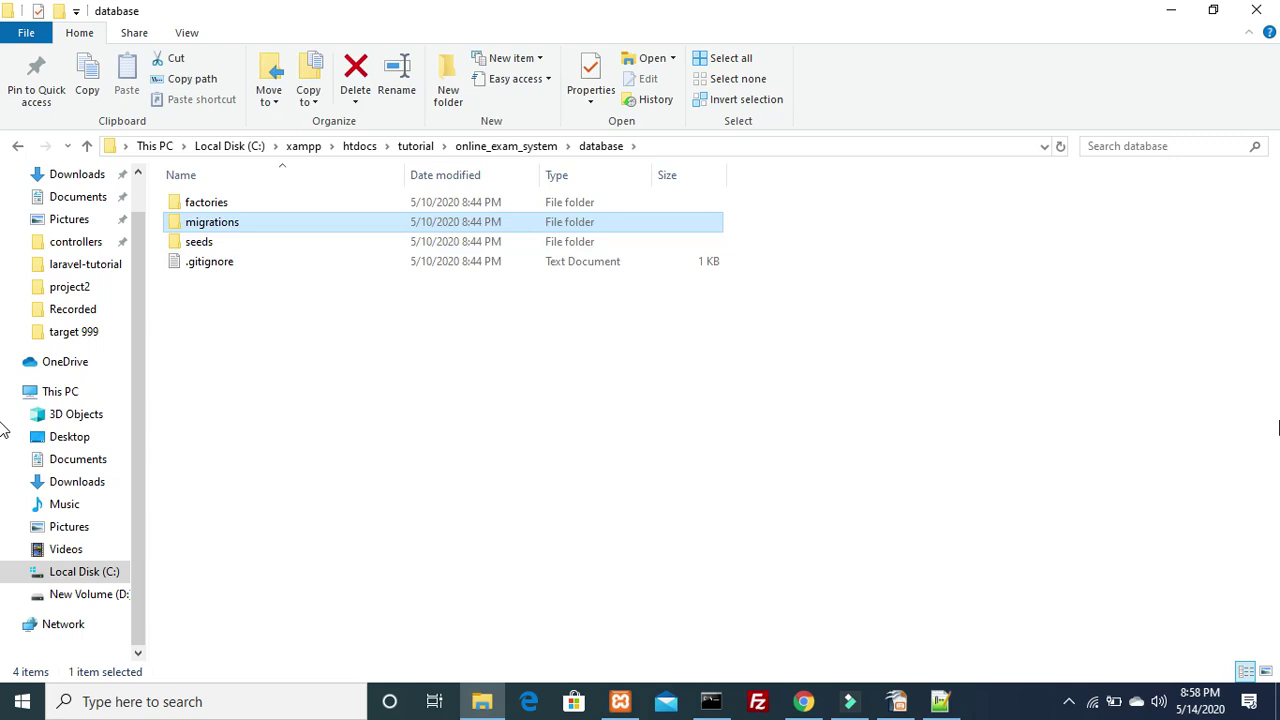
pyautogui.press('Return')
# Select the create_users_table.php migration, then return to the Register page in Chrome
pyautogui.press('Down')
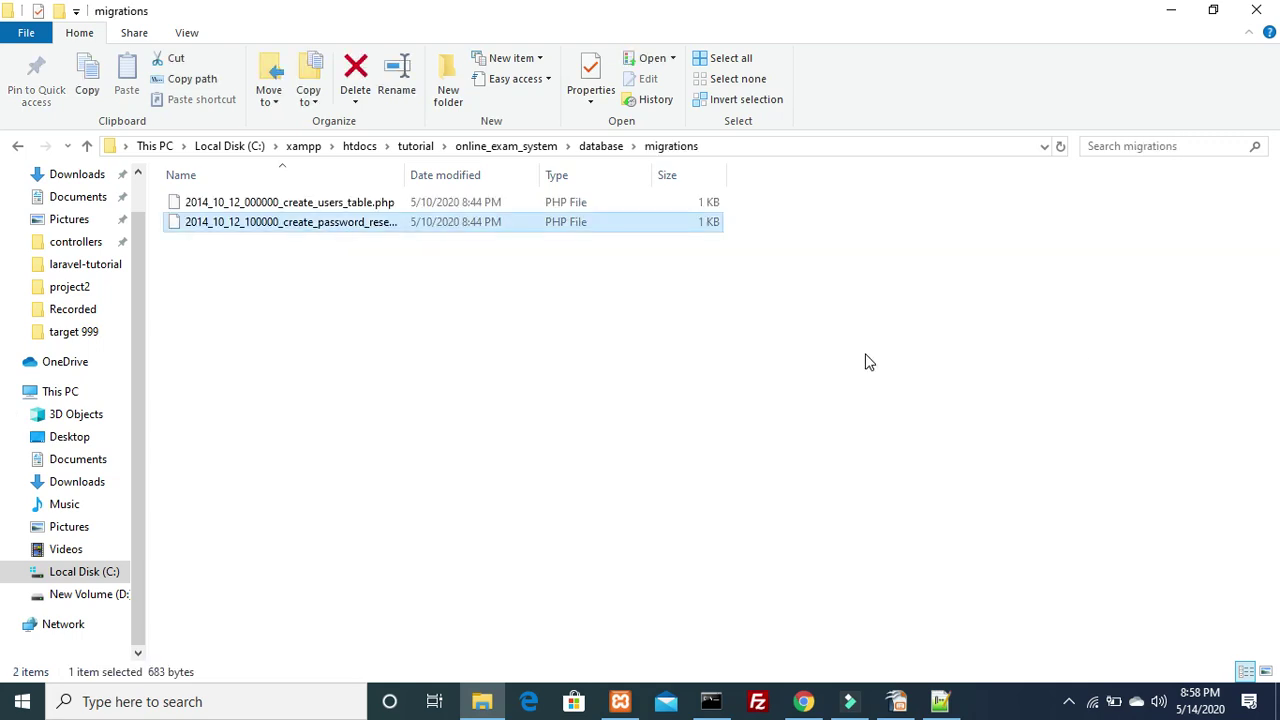
pyautogui.click(335, 204)
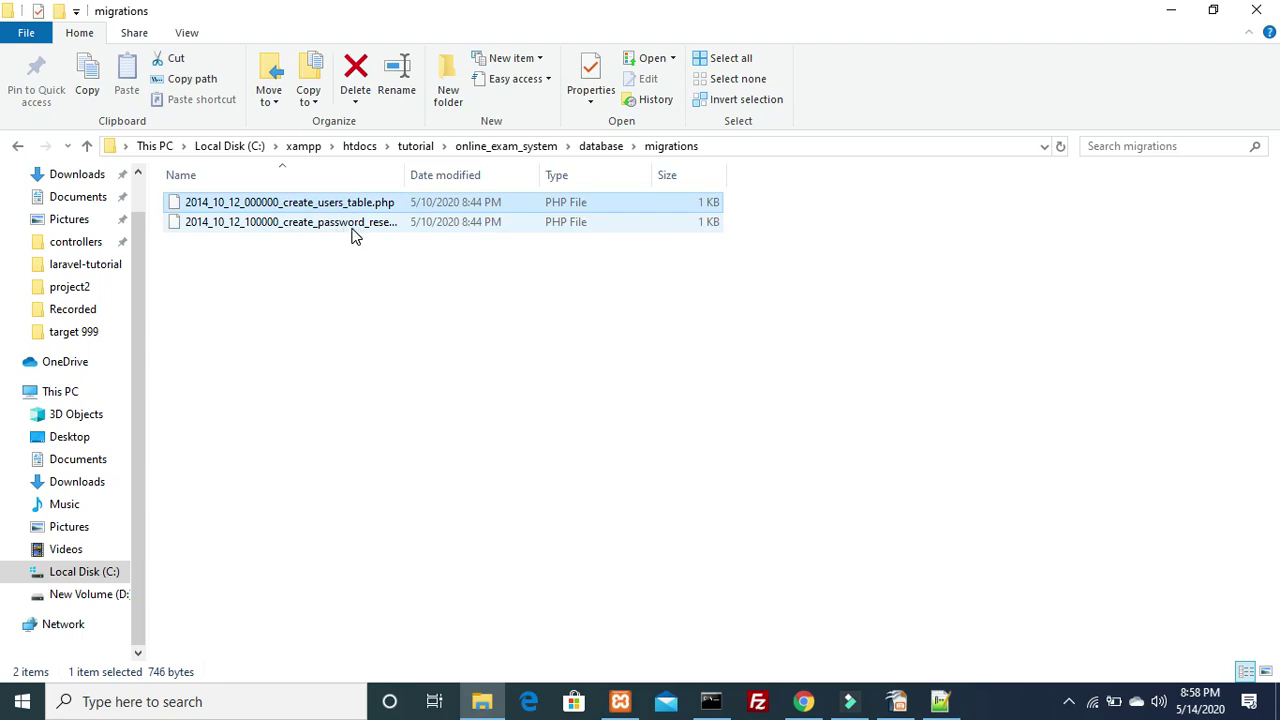
pyautogui.rightClick(328, 205)
pyautogui.click(865, 457)
pyautogui.click(802, 703)
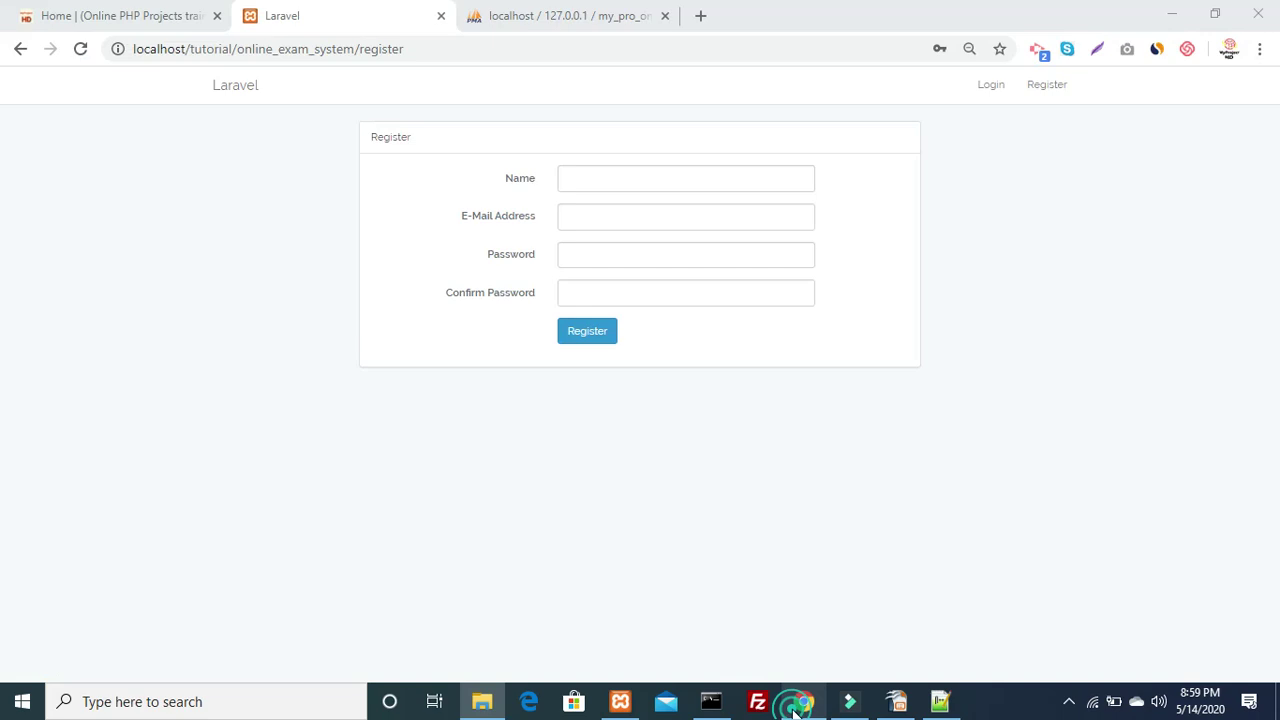
# Refresh the my_pro_online_ex structure in phpMyAdmin, confirming it still has no tables
pyautogui.click(590, 16)
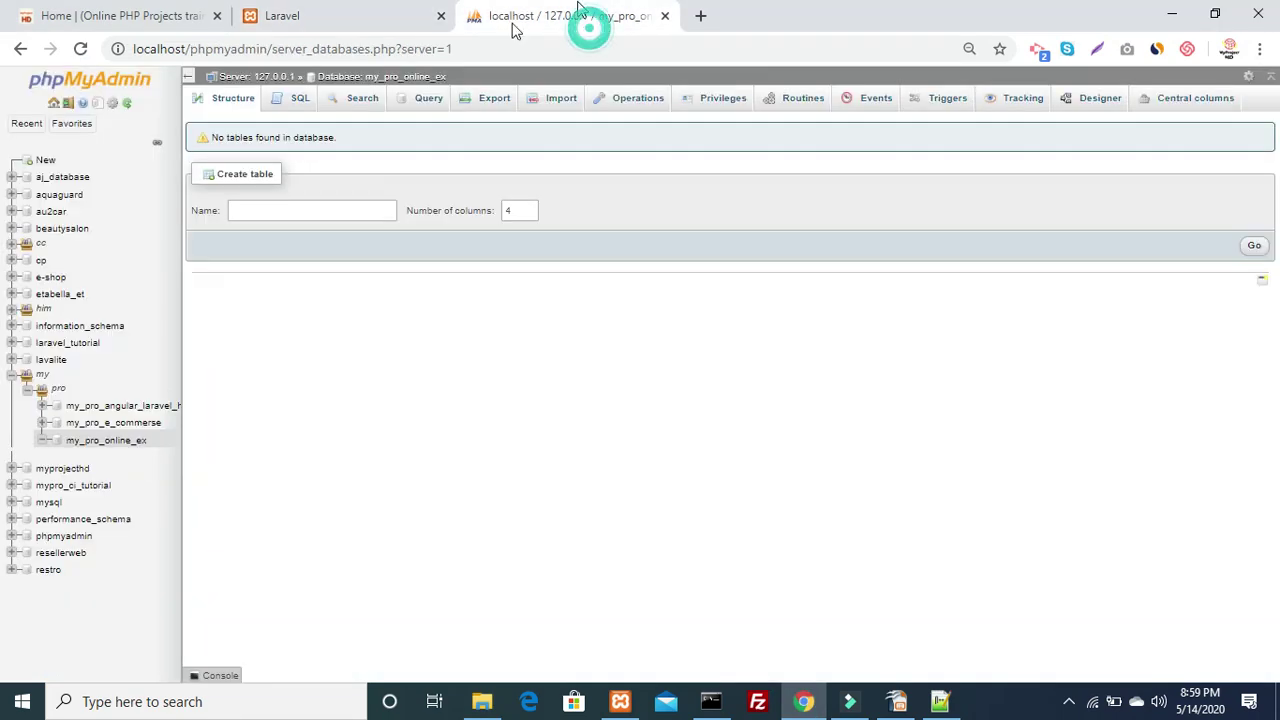
pyautogui.click(225, 99)
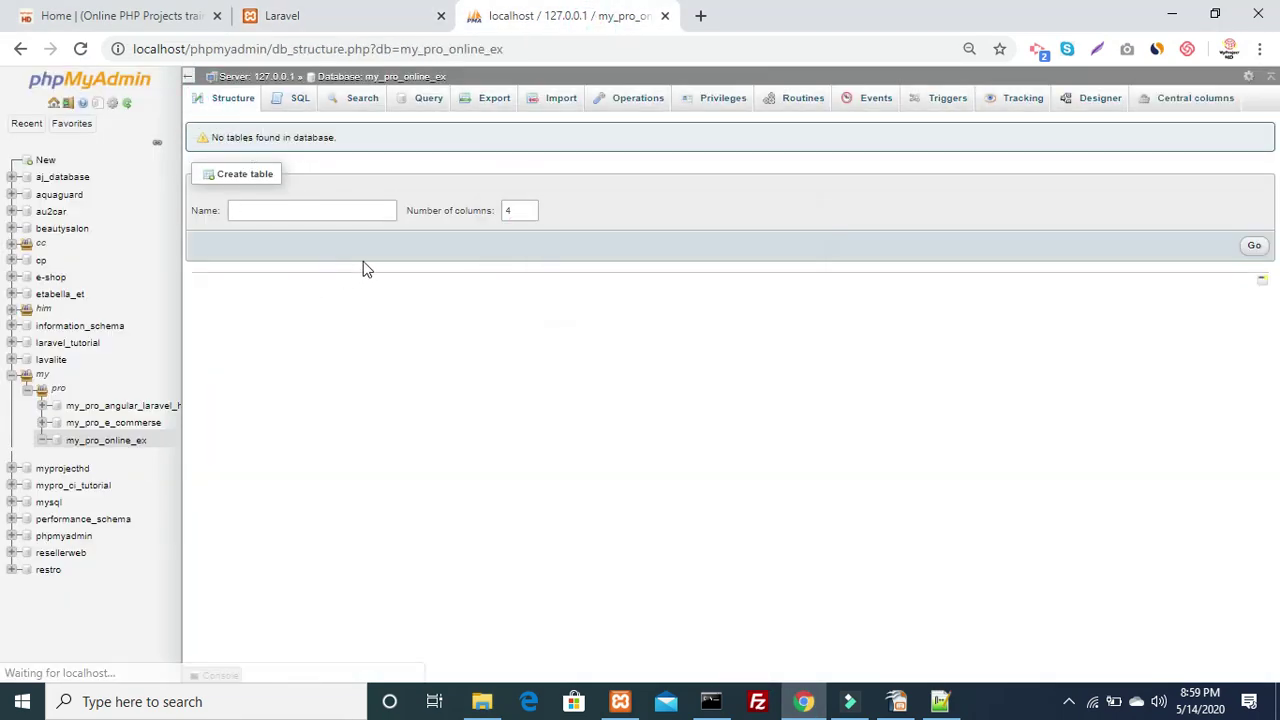
pyautogui.hotkey('alt', 'Tab')
pyautogui.hotkey('alt', 'Tab')
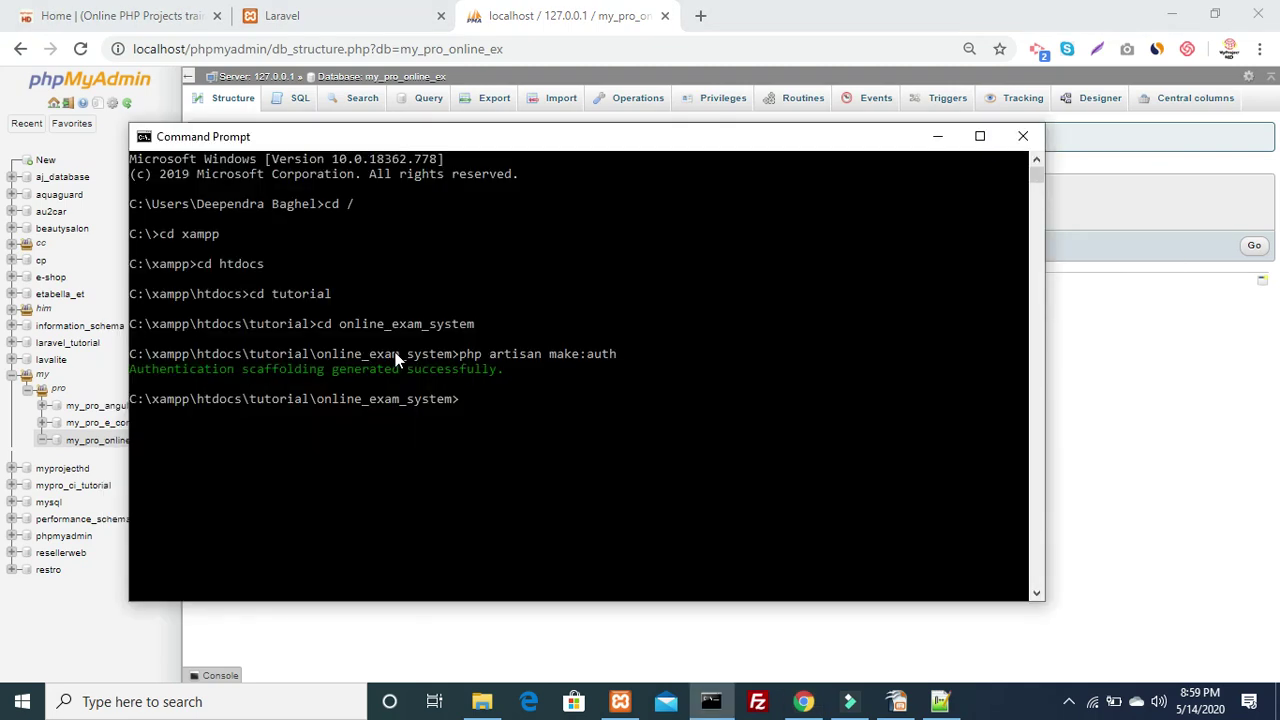
# Run php artisan migrate to create the migrations, users and password_resets tables
pyautogui.write('php artisan migrate')
pyautogui.press('Return')
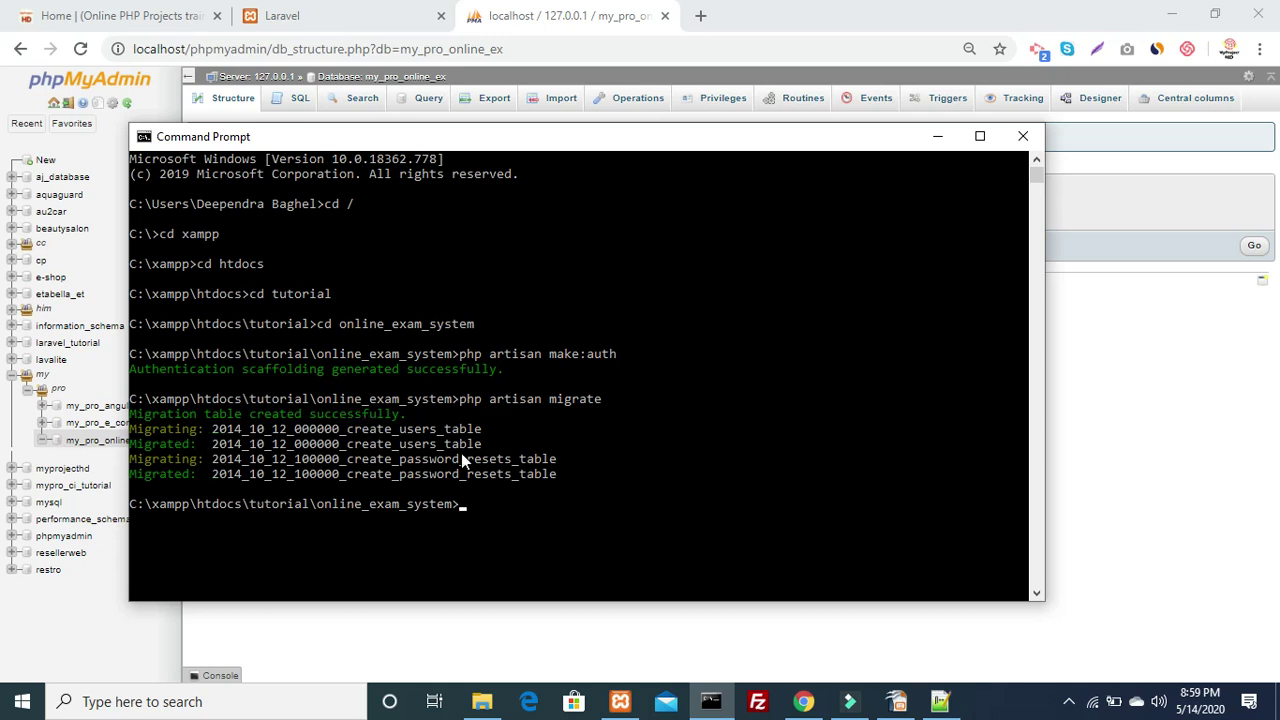
pyautogui.hotkey('alt', 'Tab')
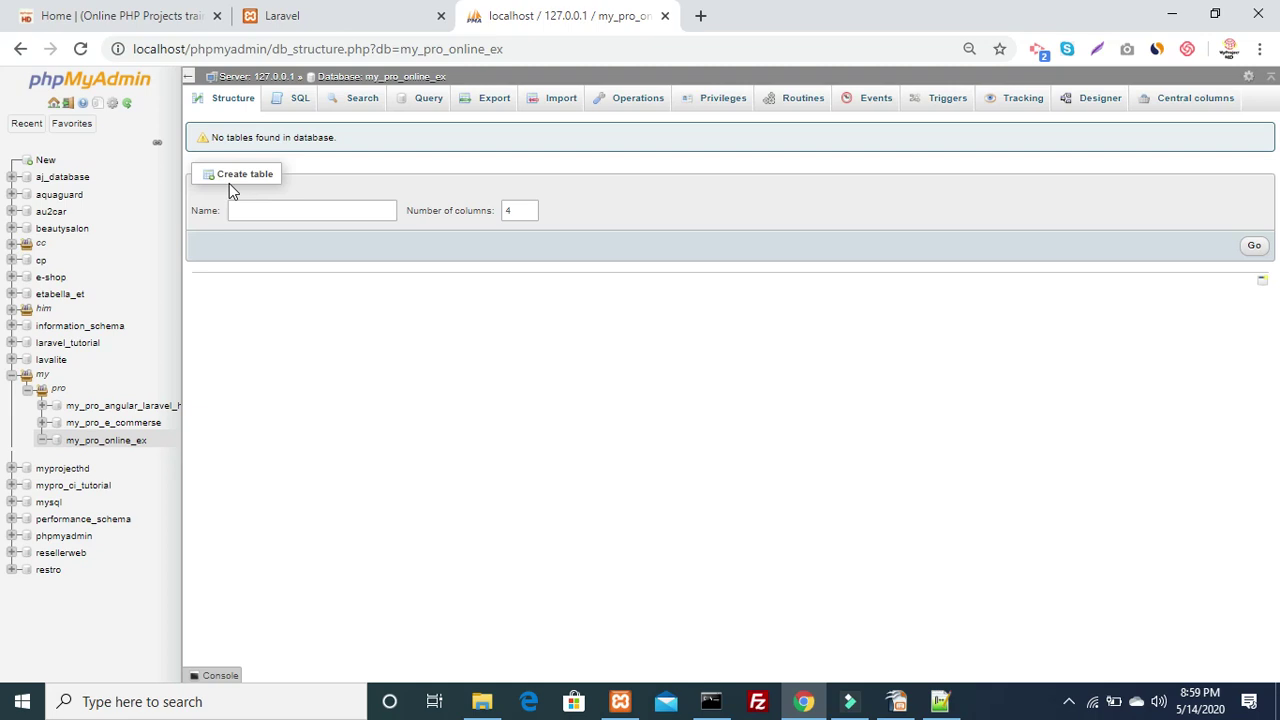
# Refresh the table list to show migrations, password_resets and users, then browse the empty users table
pyautogui.click(238, 100)
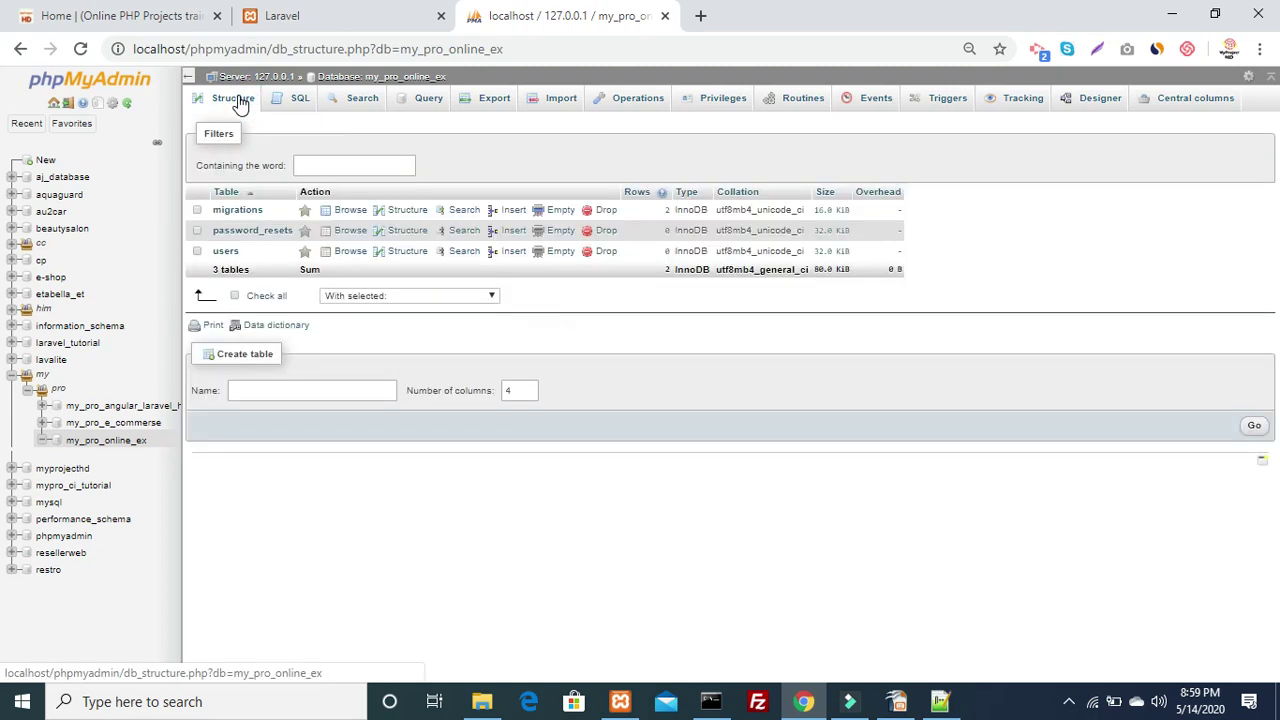
pyautogui.click(224, 252)
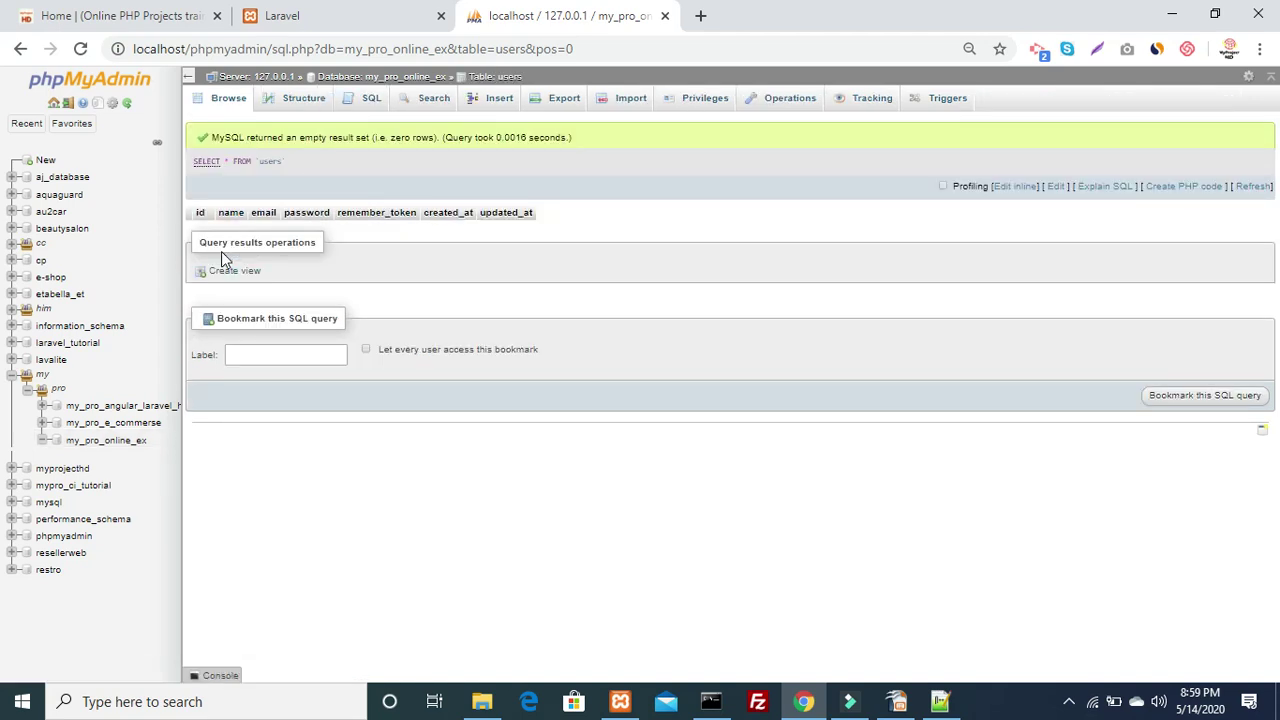
# Reload the Laravel app and open its registration form
pyautogui.click(303, 14)
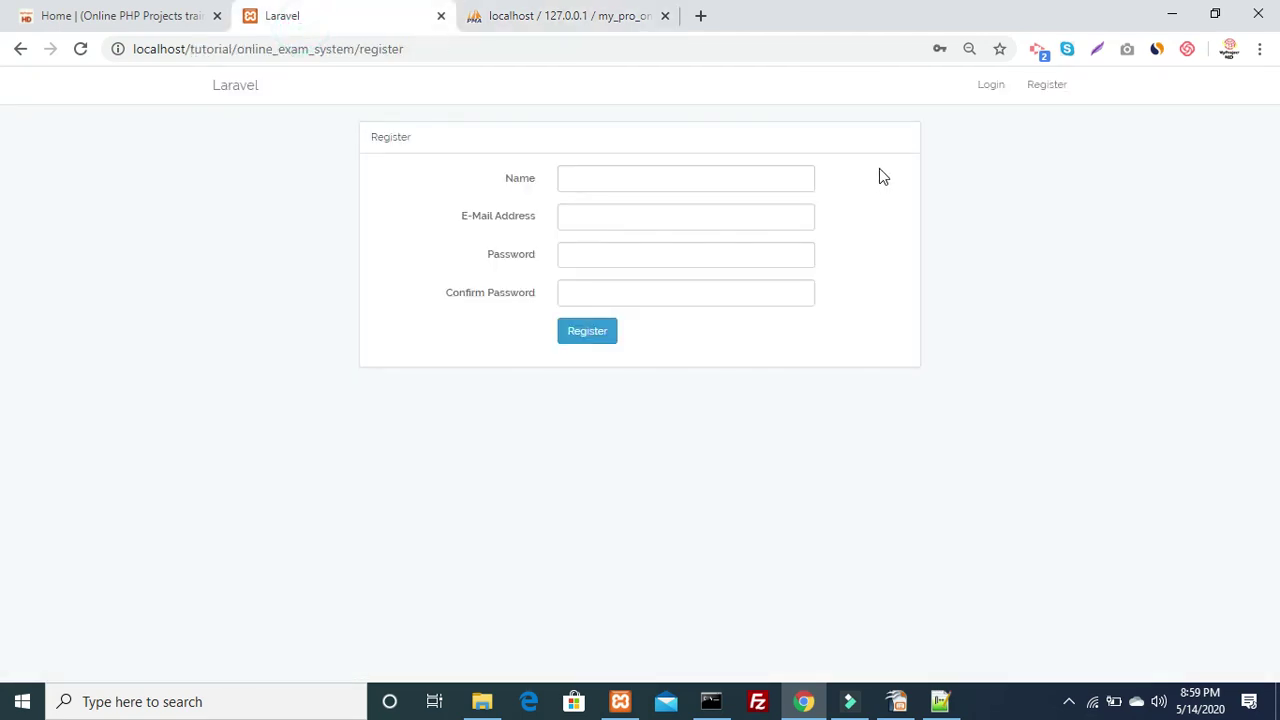
pyautogui.click(80, 49)
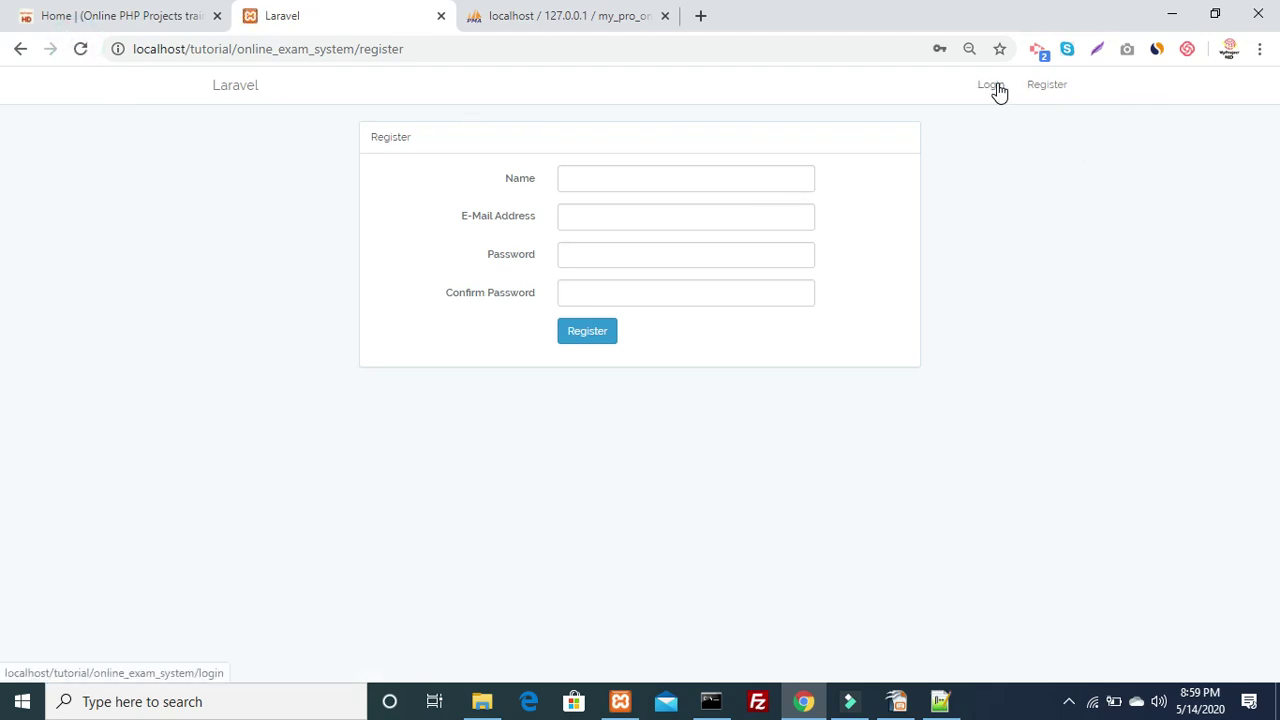
pyautogui.click(1036, 90)
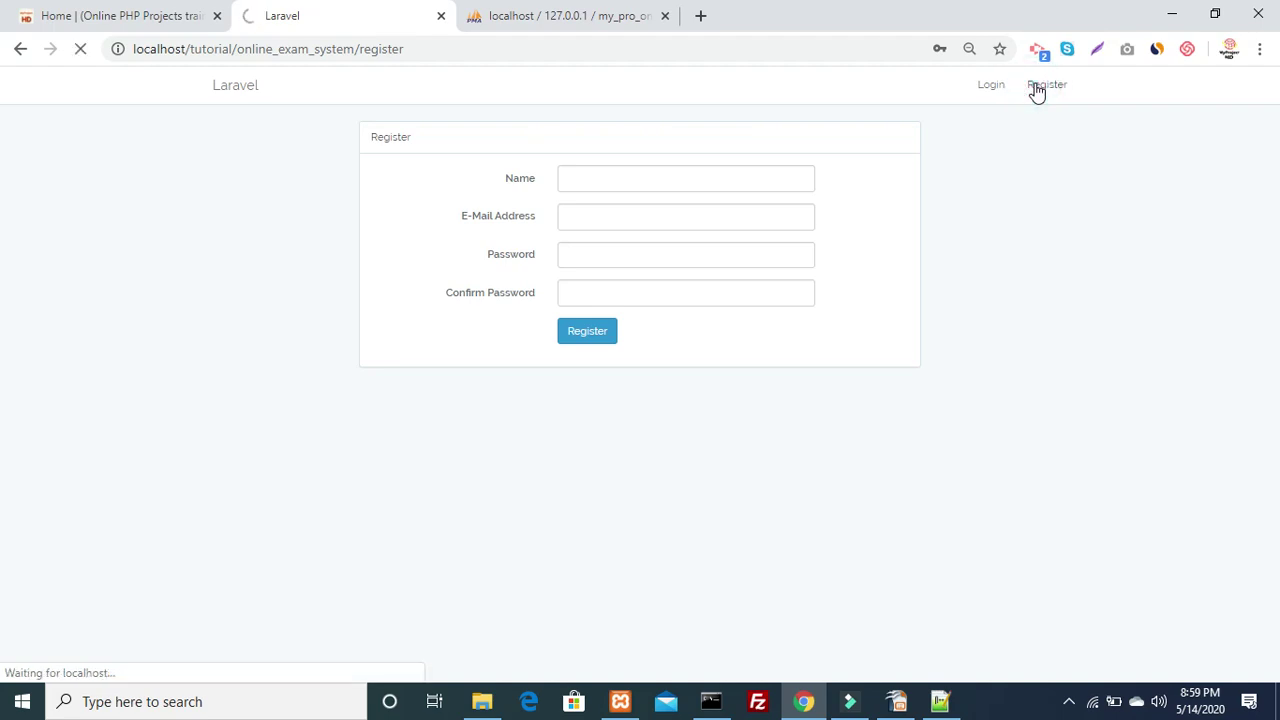
# Fill the registration form with name Admin, an admin e-mail, and a password plus confirmation
pyautogui.click(598, 180)
pyautogui.write('Admin')
pyautogui.press('Tab')
pyautogui.write('admin')
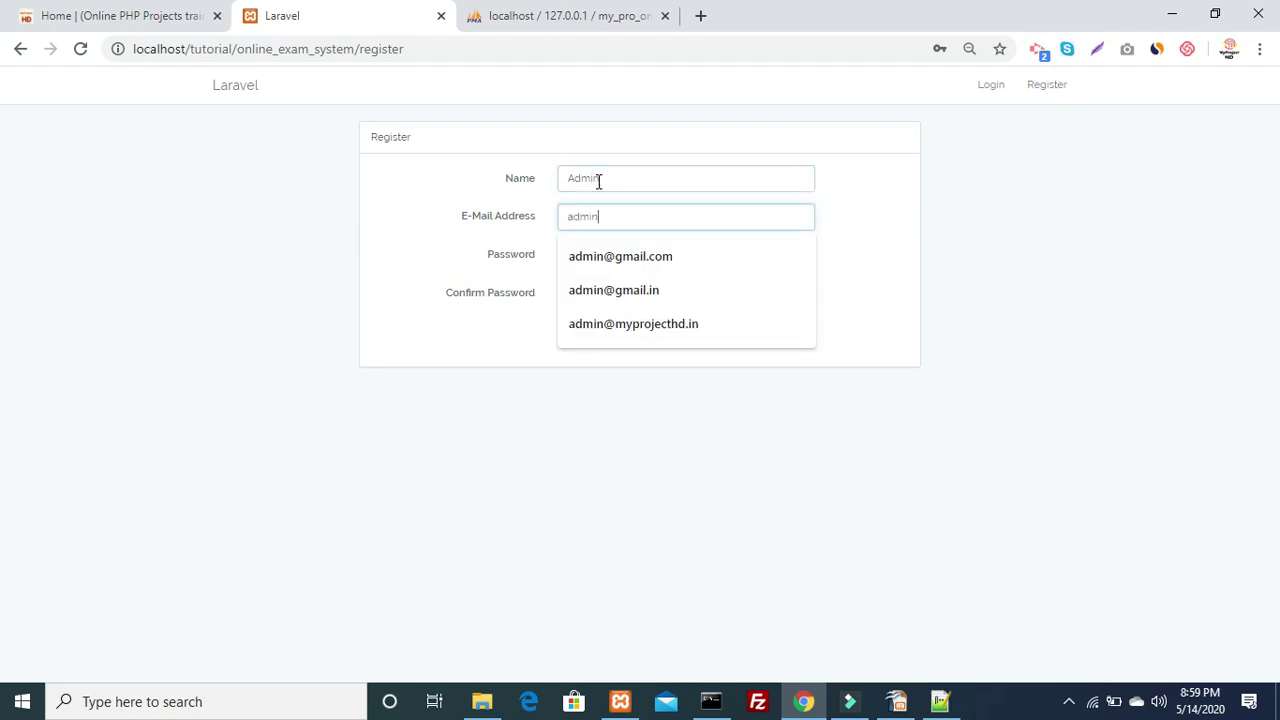
pyautogui.press('Down')
pyautogui.press('Return')
pyautogui.press('Tab')
pyautogui.hotkey('ctrl', 'v')
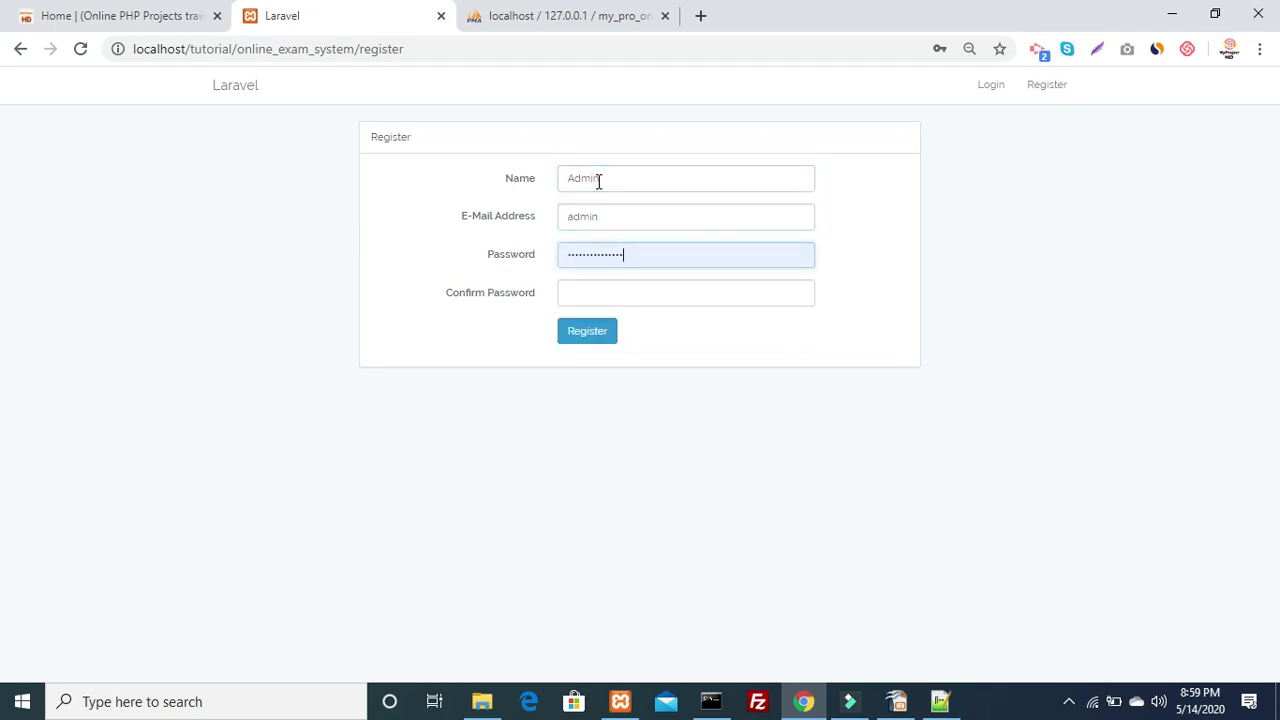
pyautogui.press('BackSpace')
pyautogui.hotkey('ctrl', 'a')
pyautogui.press('BackSpace')
pyautogui.write('12')
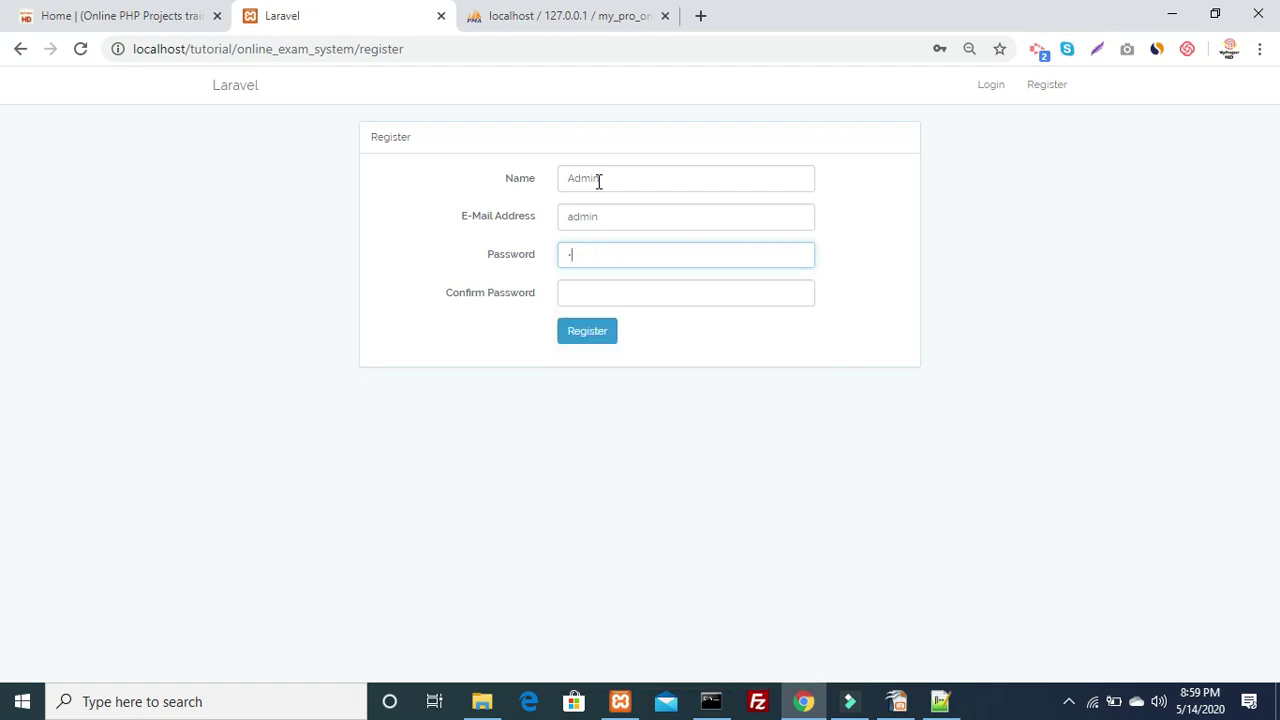
pyautogui.press('Tab')
pyautogui.write('123')
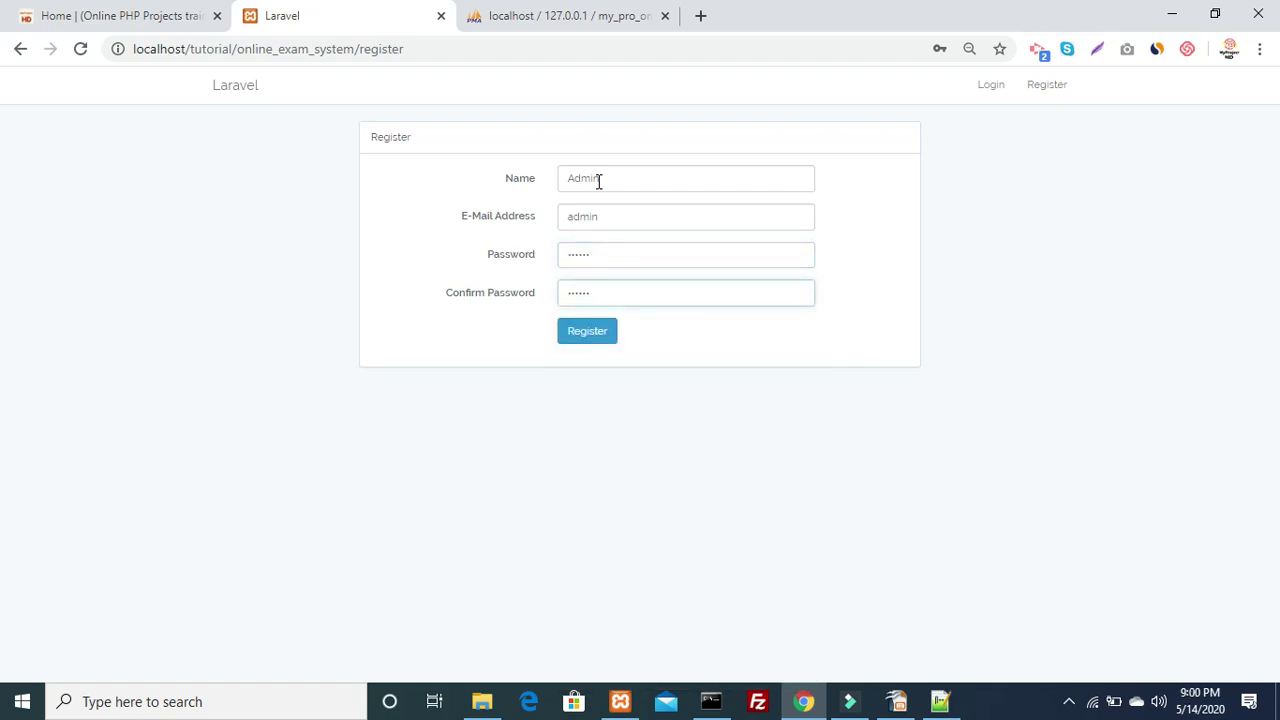
# Complete the e-mail address from the suggestion list and submit the registration
pyautogui.click(599, 181)
pyautogui.press('Tab')
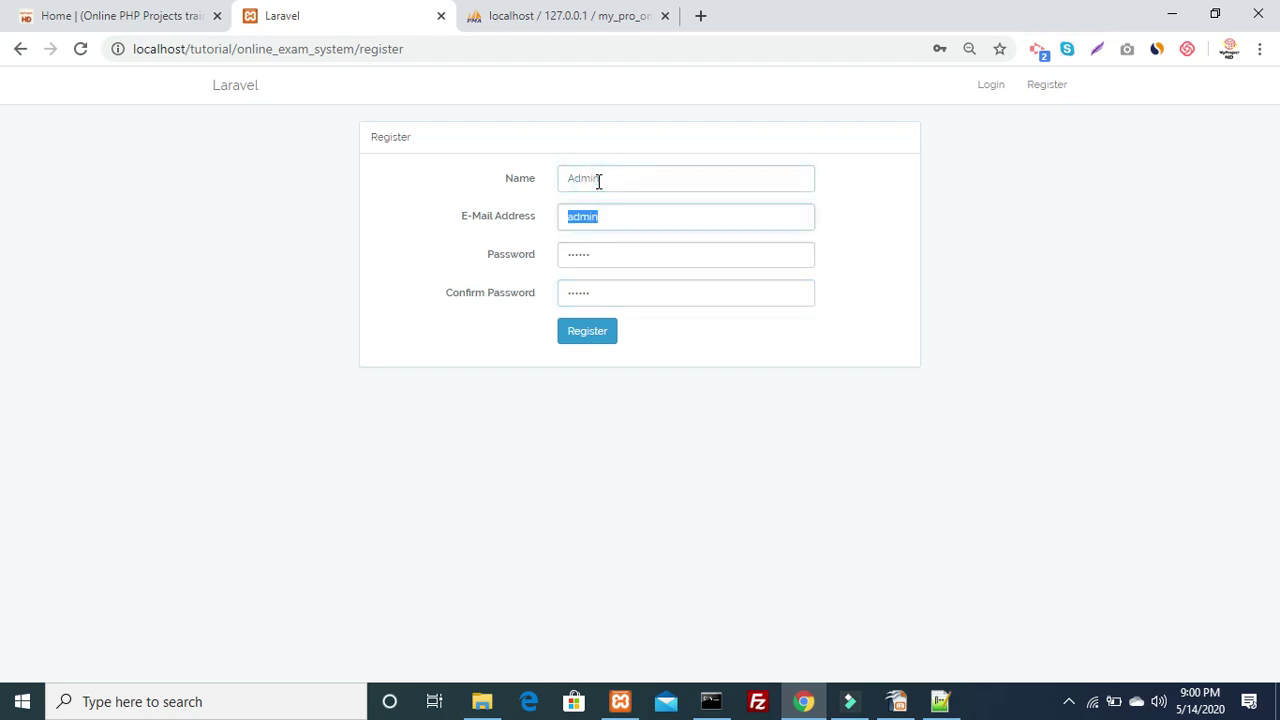
pyautogui.press('End')
pyautogui.write('@')
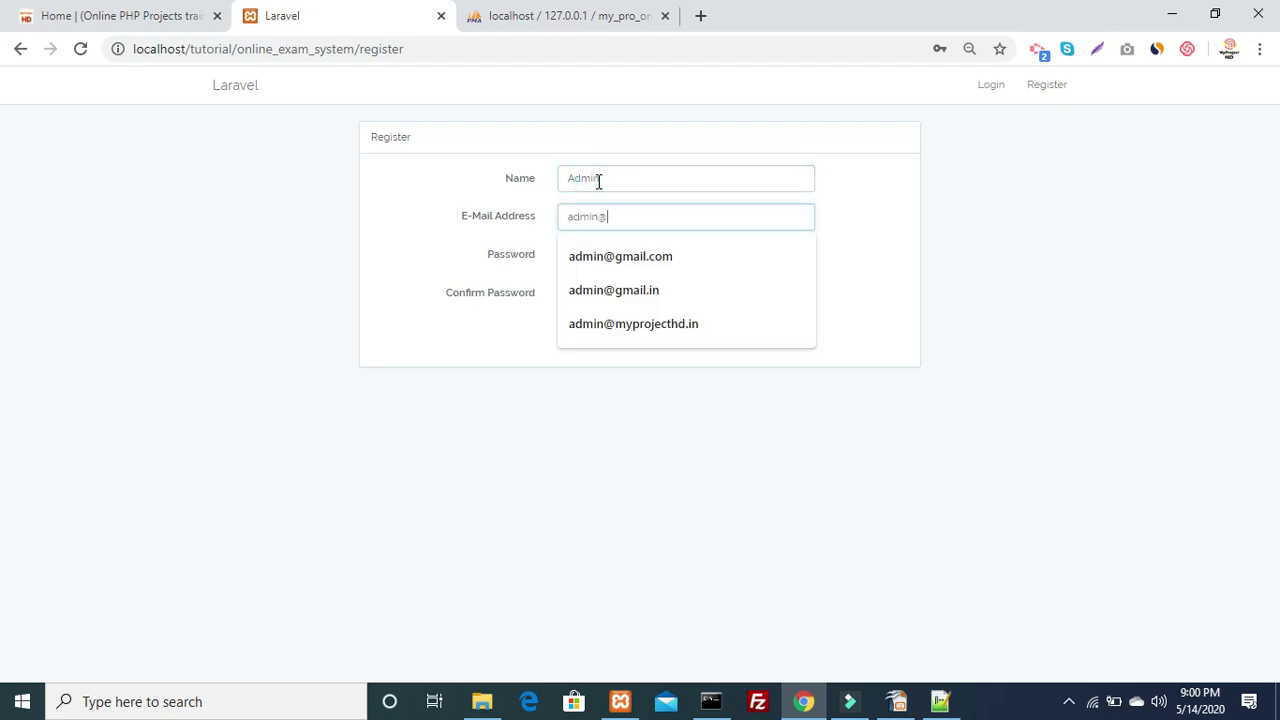
pyautogui.write('gmail.co')
pyautogui.press('Down')
pyautogui.press('Return')
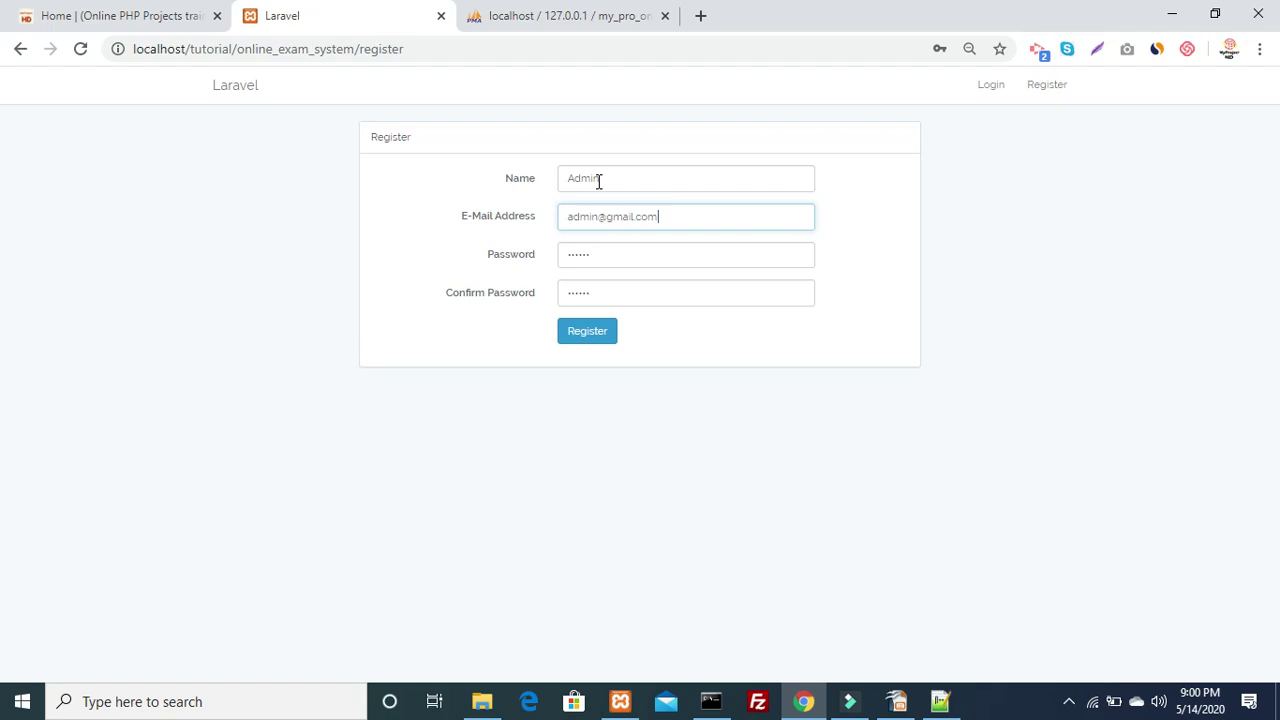
pyautogui.click(586, 333)
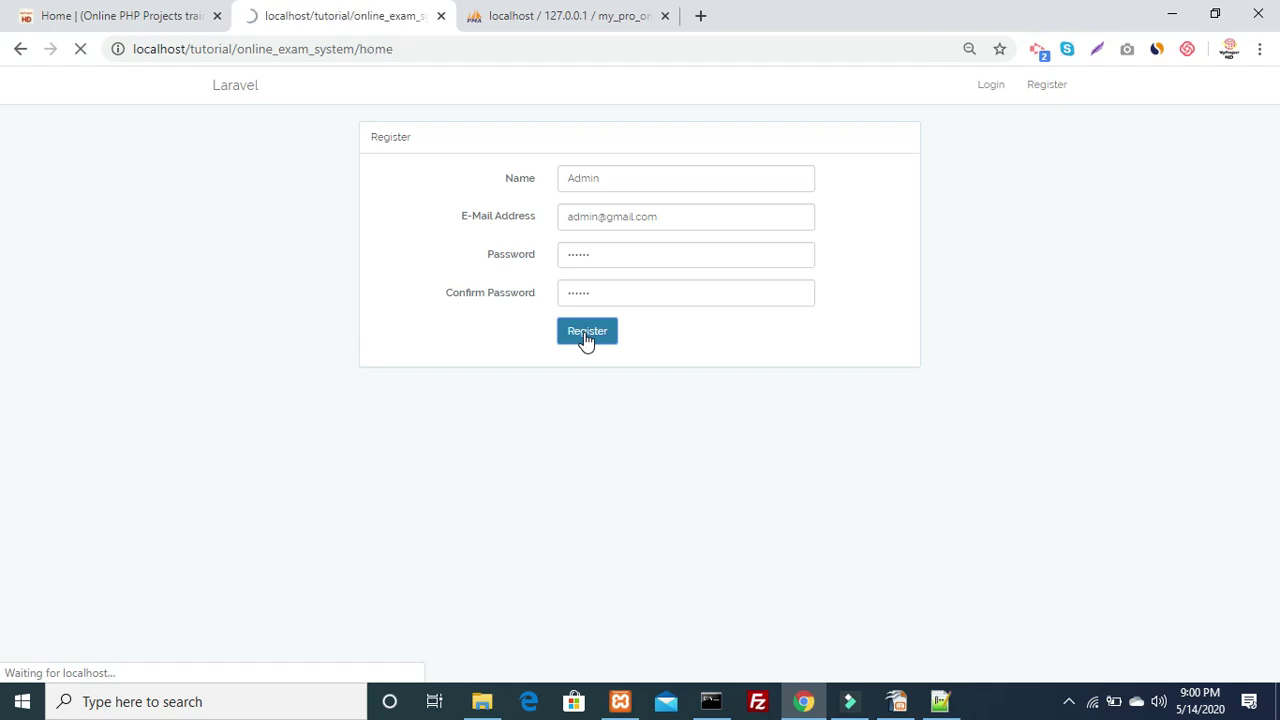
# Verify the new Admin user appears as row 1 in phpMyAdmin's users table
pyautogui.moveTo(478, 172); pyautogui.dragTo(390, 173)
pyautogui.click(514, 12)
pyautogui.click(204, 108)
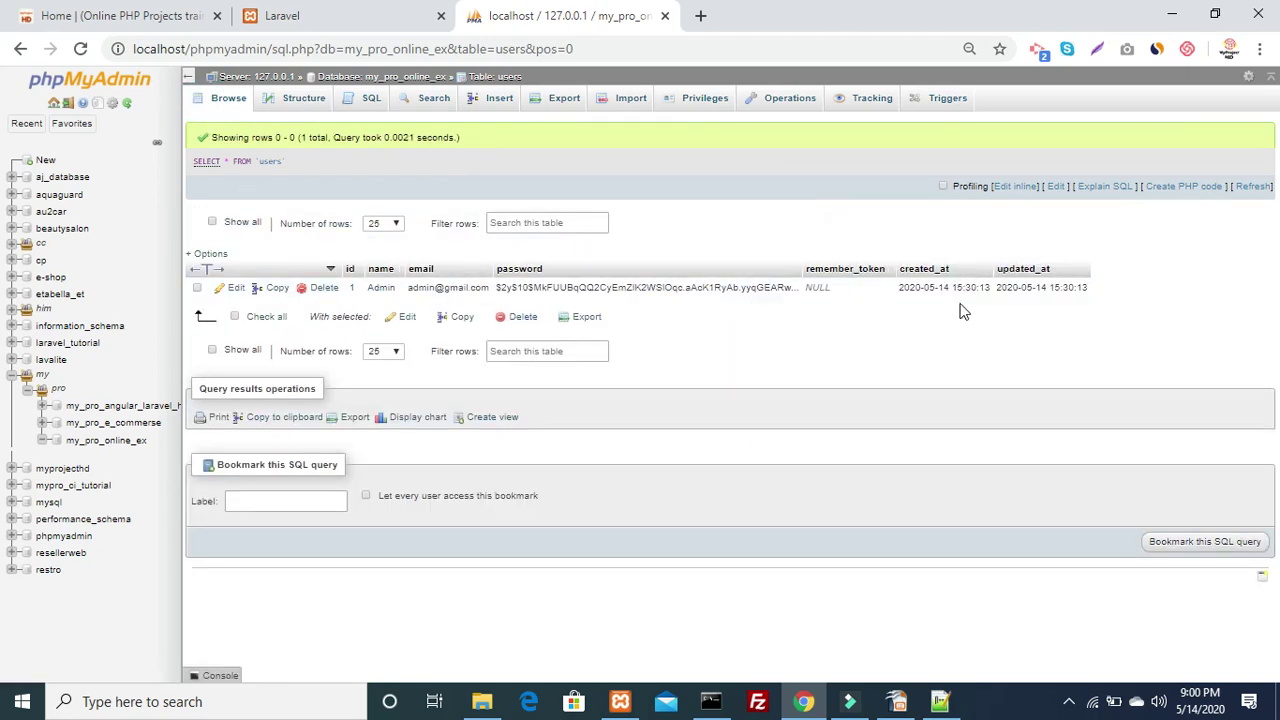
# Back on the dashboard, open the Admin account menu and choose Logout
pyautogui.click(309, 18)
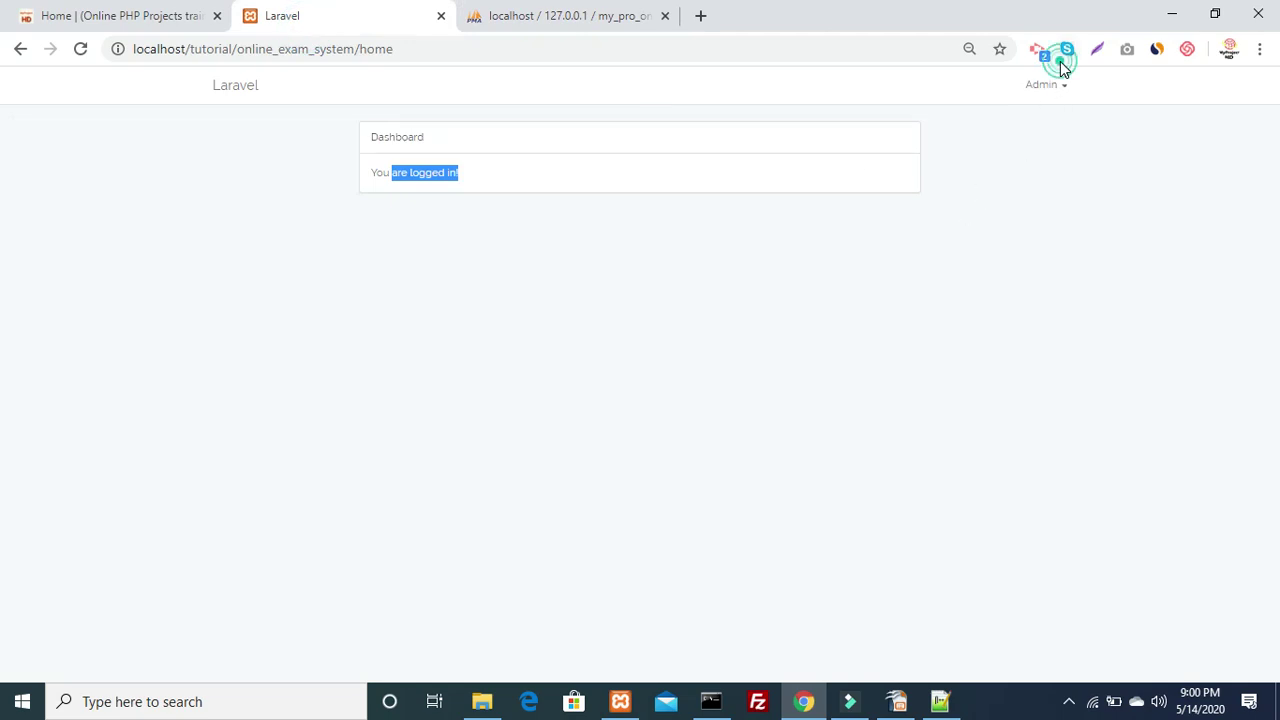
pyautogui.click(1046, 86)
pyautogui.click(1017, 131)
# Log out via the Admin menu and go to the login page
pyautogui.click(627, 160)
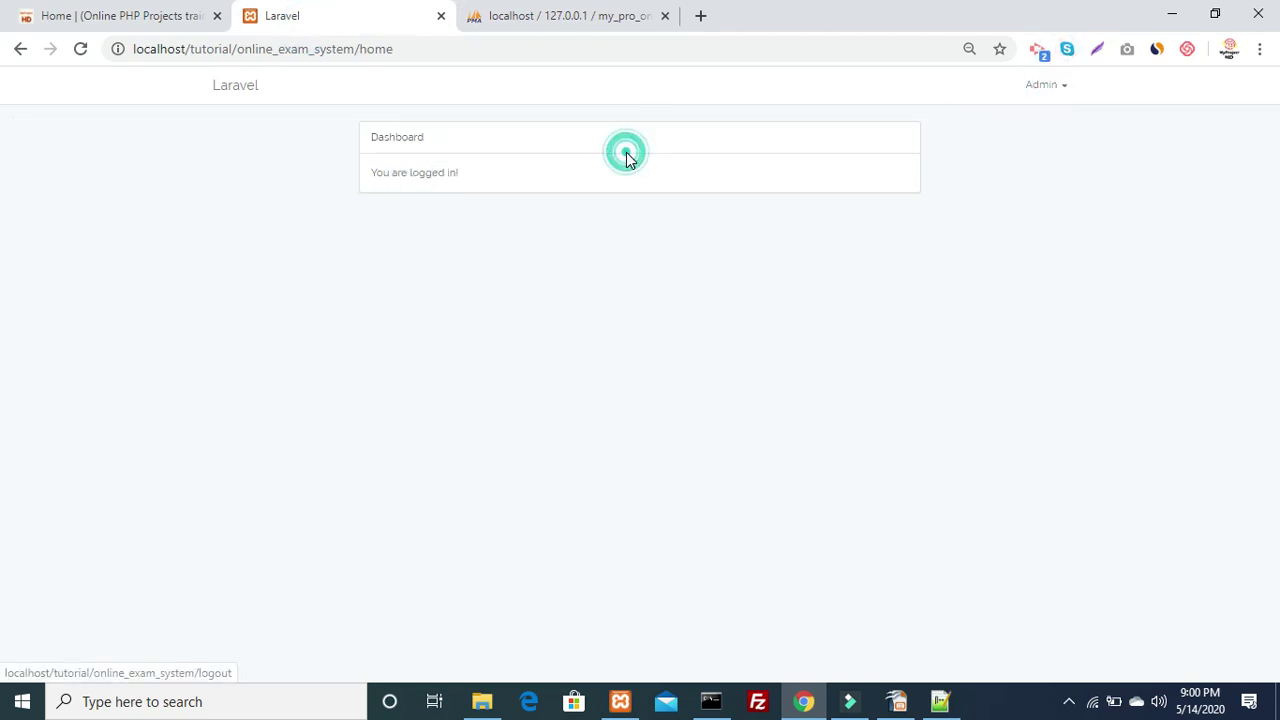
pyautogui.click(1034, 86)
pyautogui.click(1020, 120)
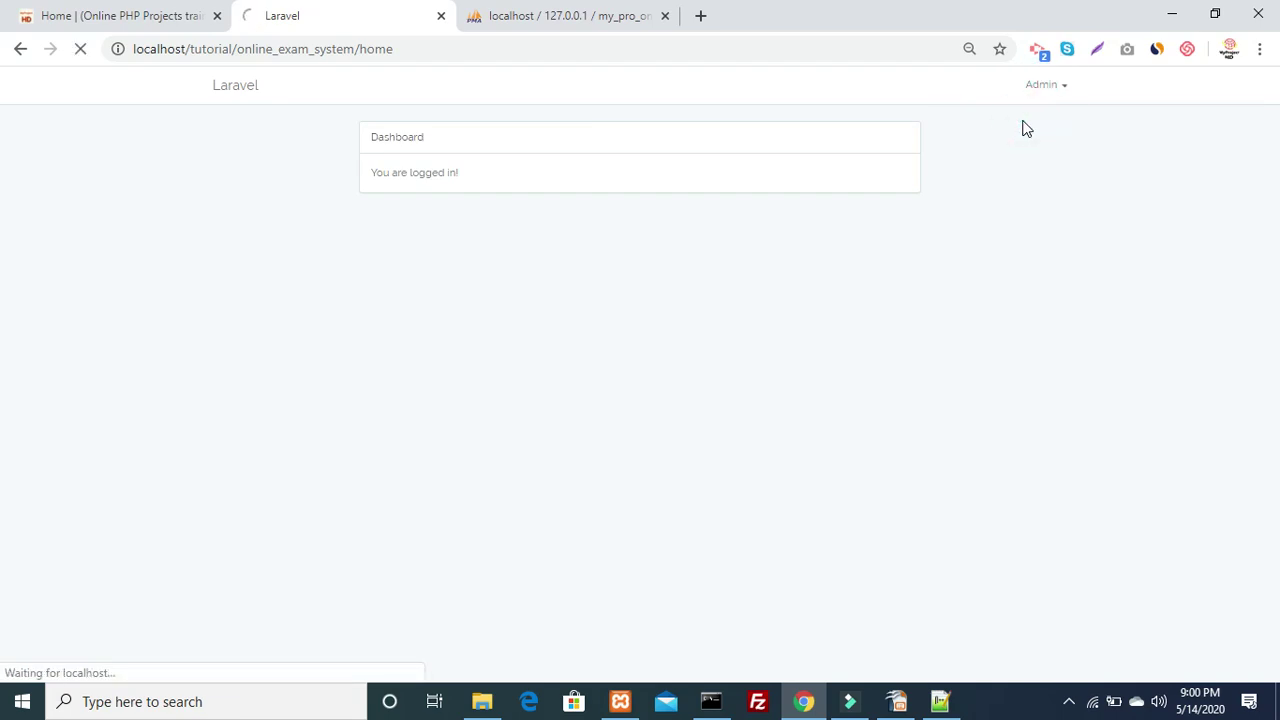
pyautogui.click(1147, 90)
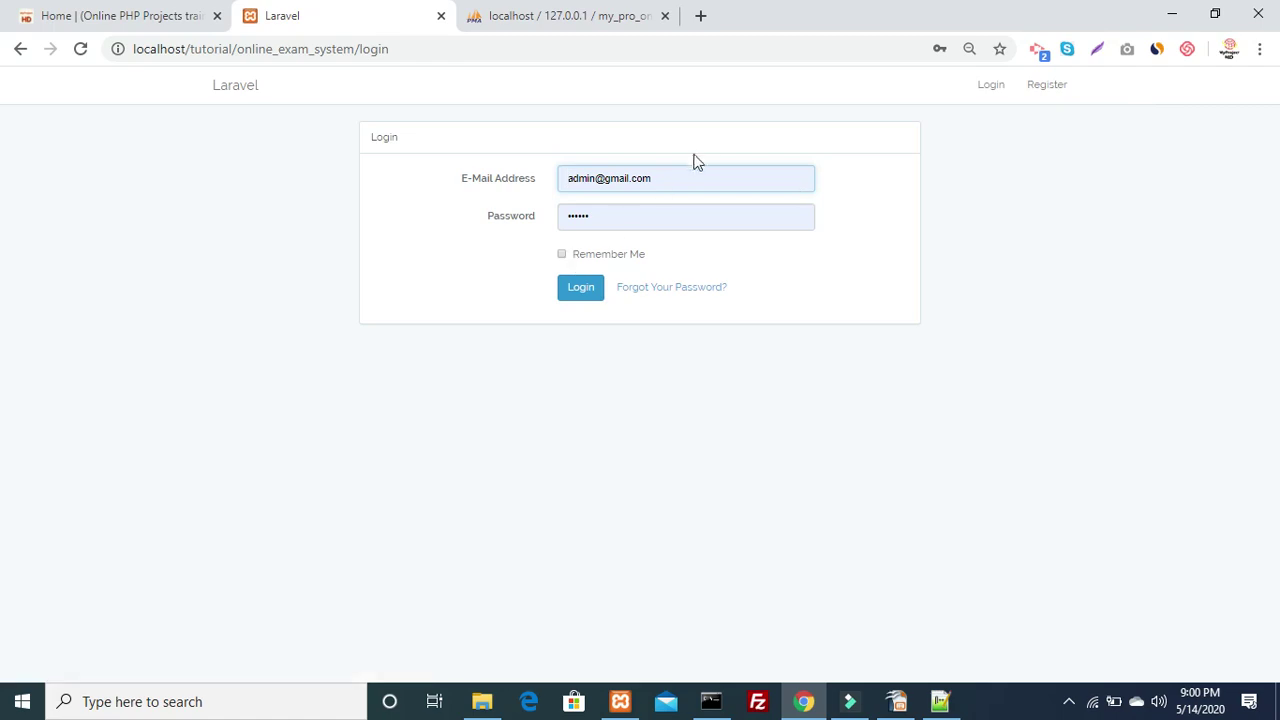
# Replace the e-mail with 'sgdfg' and submit to test the e-mail validation
pyautogui.doubleClick(690, 173)
pyautogui.hotkey('ctrl', 'a')
pyautogui.press('BackSpace')
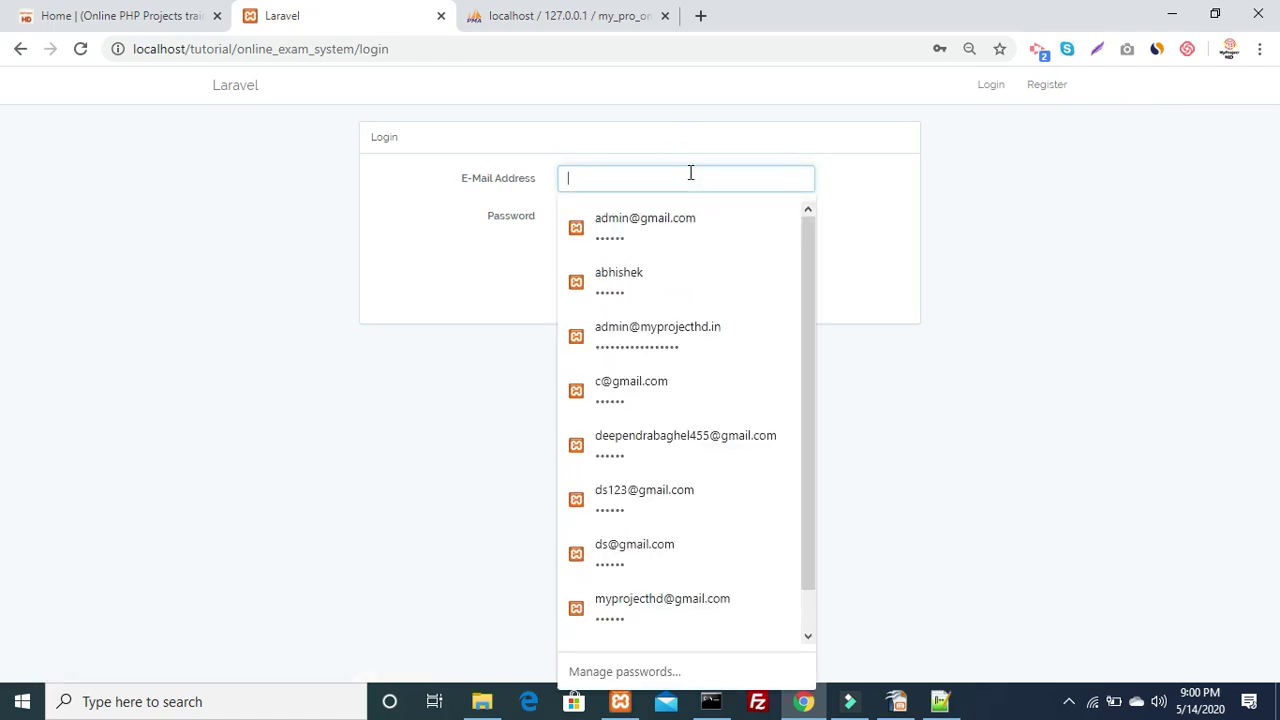
pyautogui.write('sgdfg')
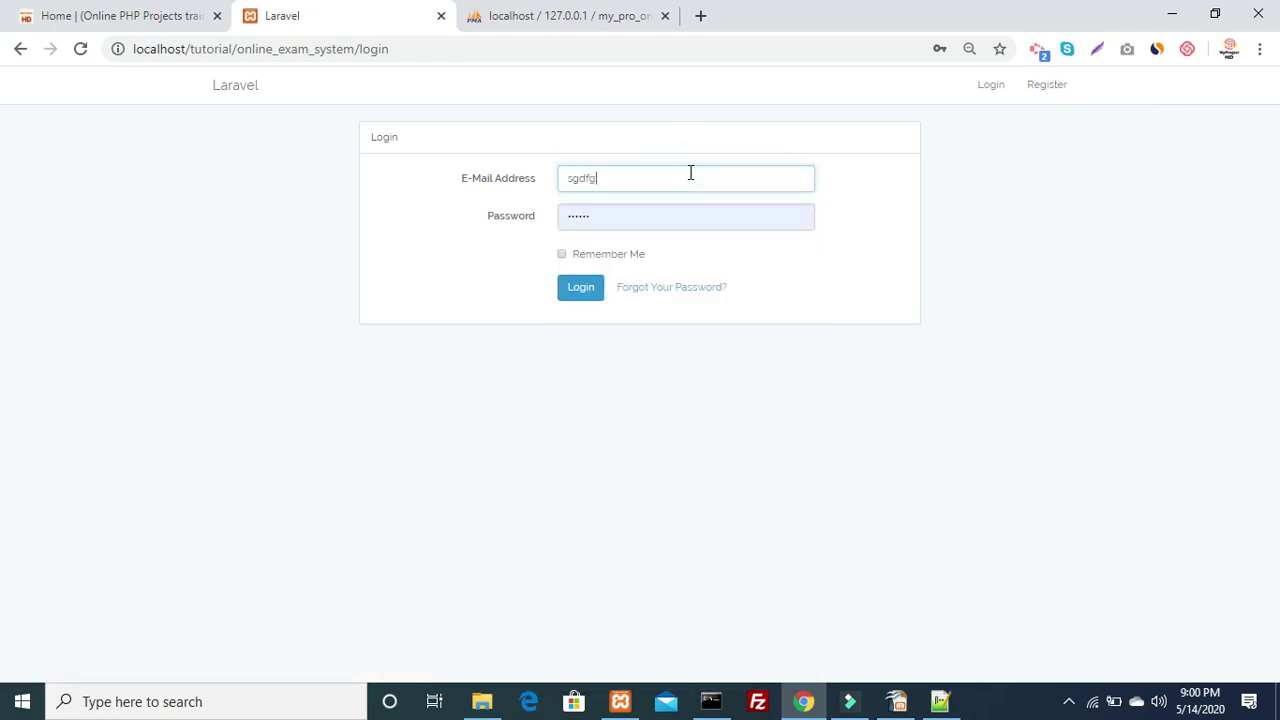
pyautogui.press('Tab')
pyautogui.press('Tab')
pyautogui.press('Tab')
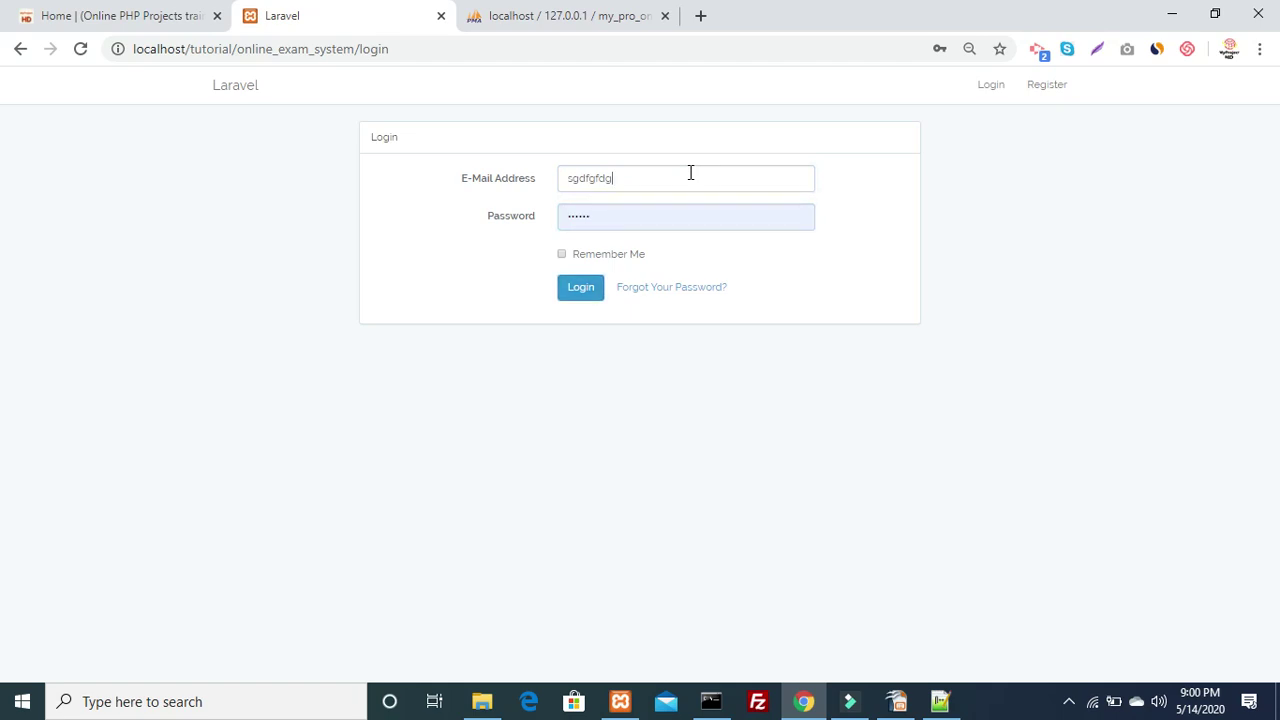
pyautogui.press('Return')
# Submit a different saved login suggestion, which produces a credentials error
pyautogui.click(661, 174)
pyautogui.write('@')
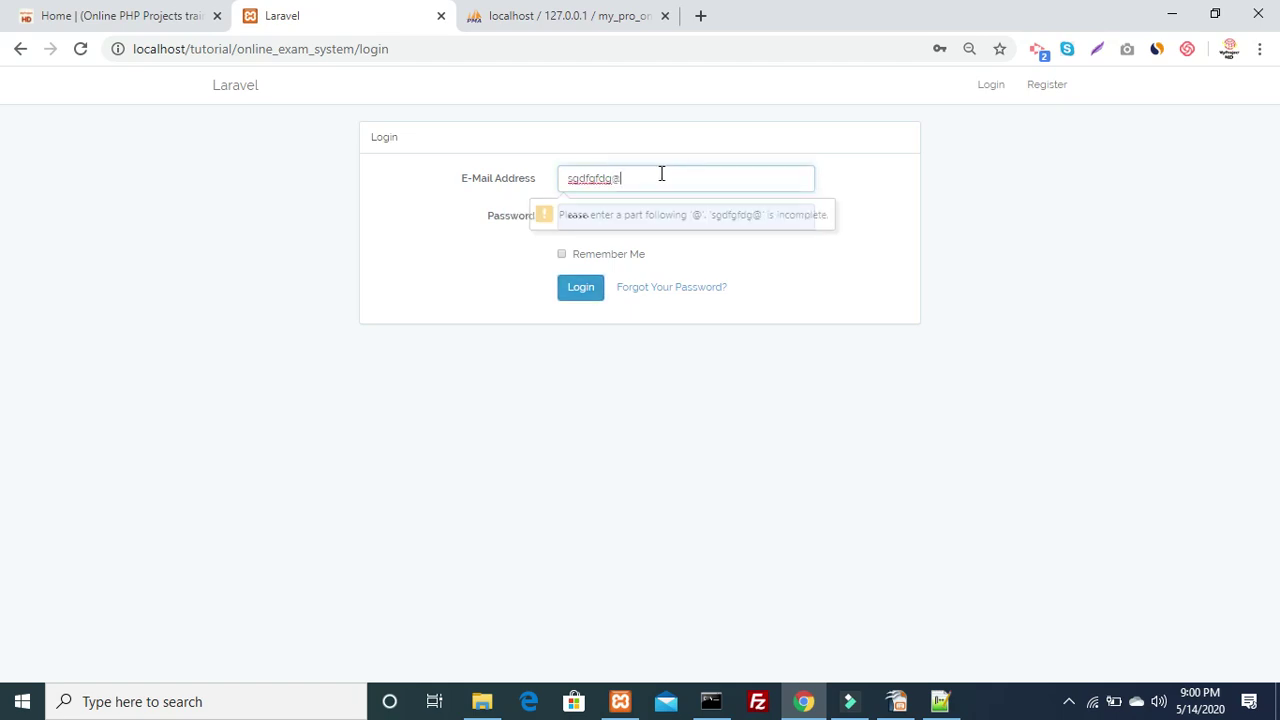
pyautogui.press('BackSpace')
pyautogui.hotkey('ctrl', 'a')
pyautogui.press('BackSpace')
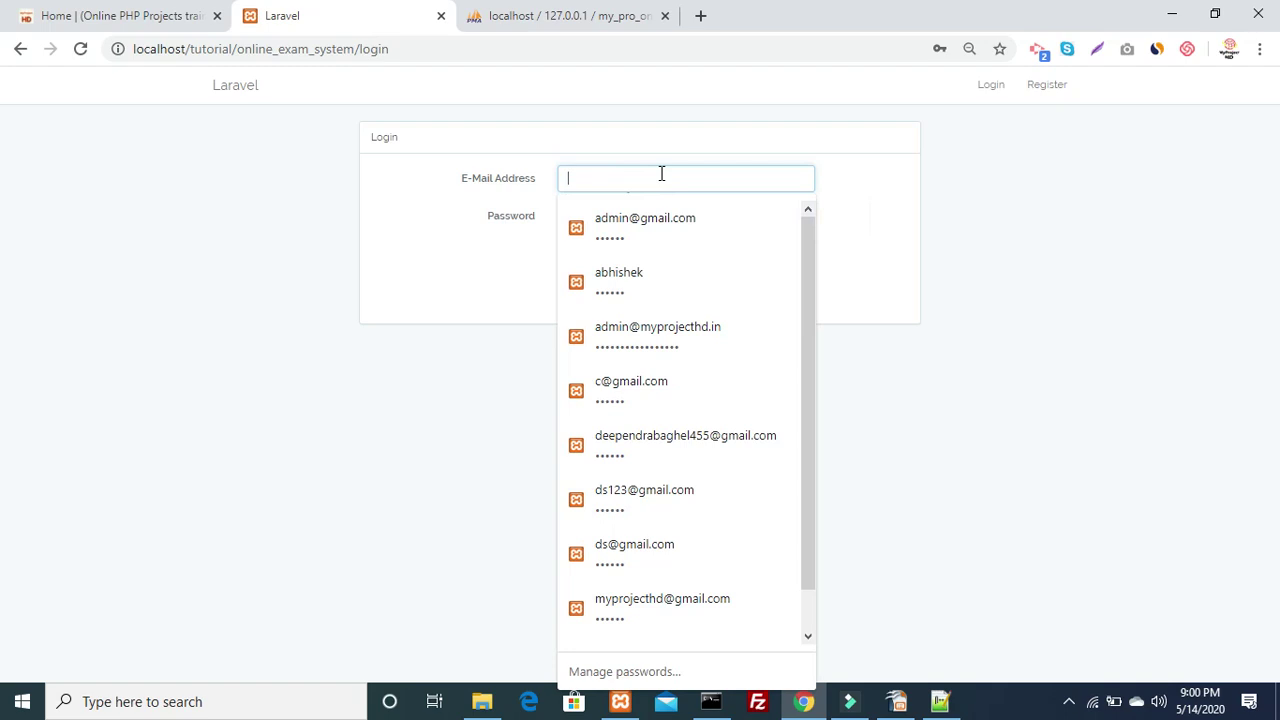
pyautogui.write('d')
pyautogui.press('Down')
pyautogui.press('Down')
pyautogui.press('Return')
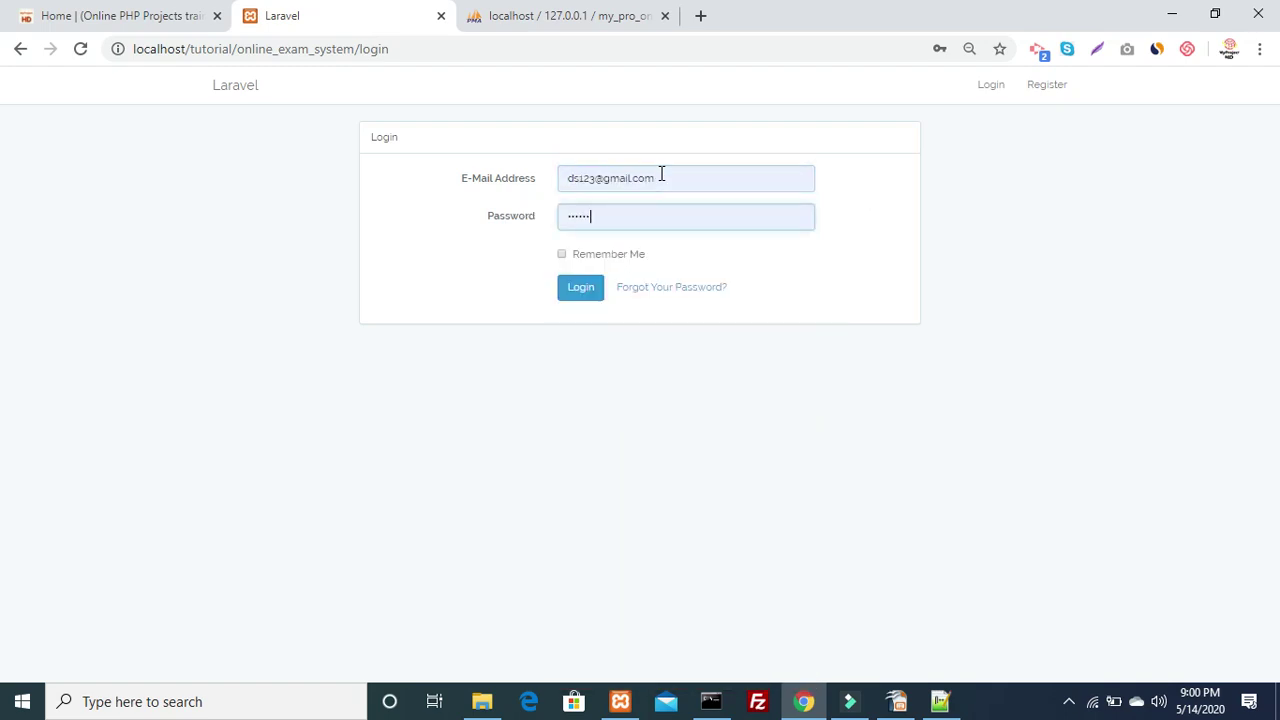
pyautogui.press('Return')
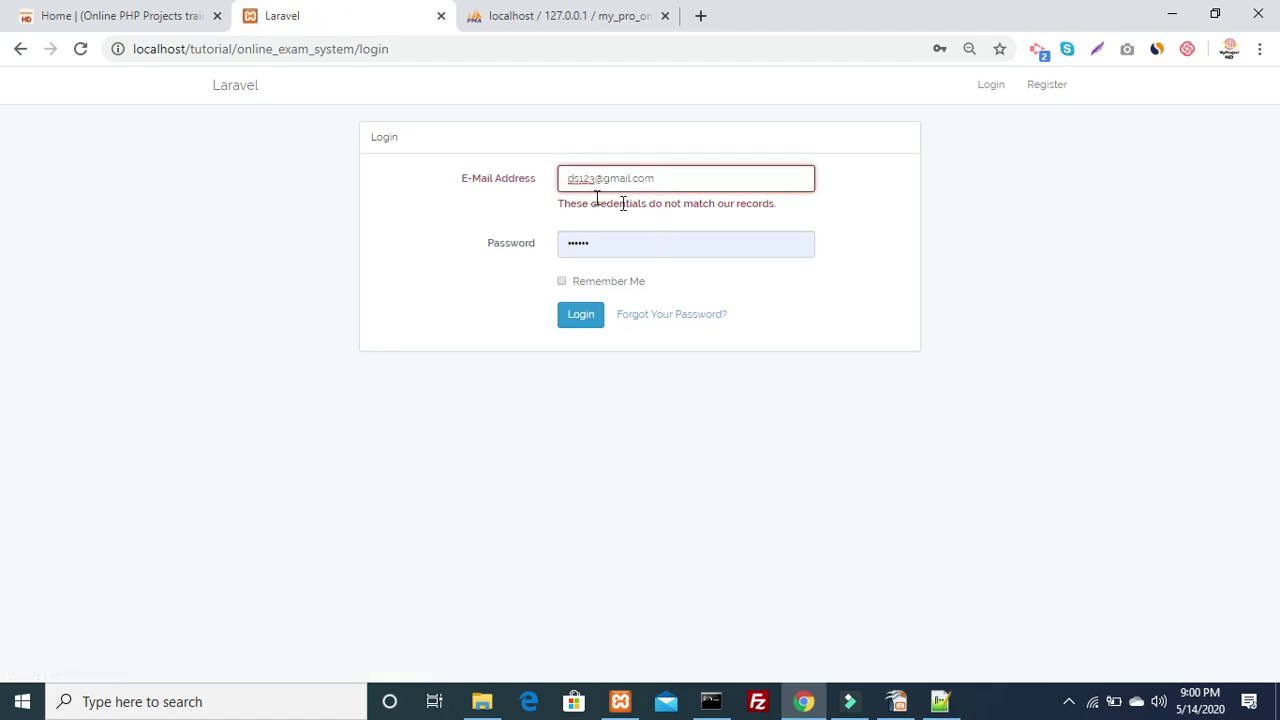
pyautogui.moveTo(543, 205); pyautogui.dragTo(772, 204)
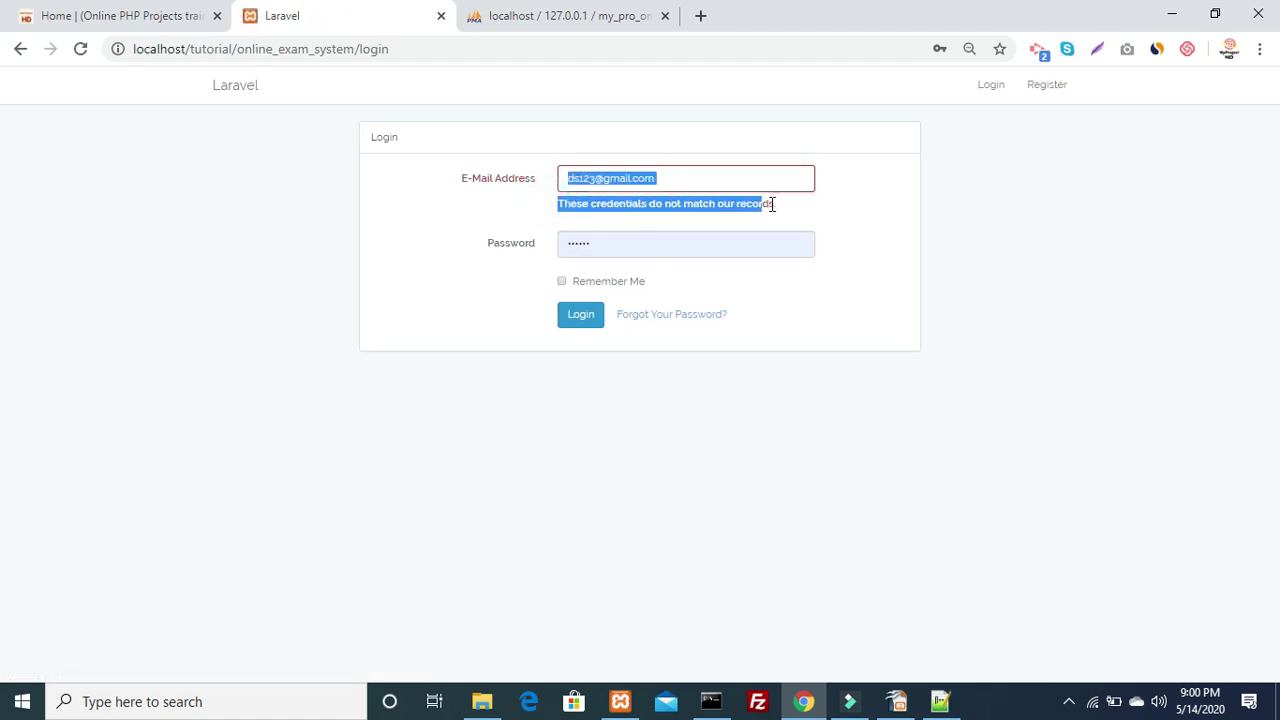
# Fill in the saved admin login, correct the password, and log in
pyautogui.doubleClick(676, 188)
pyautogui.hotkey('ctrl', 'a')
pyautogui.press('BackSpace')
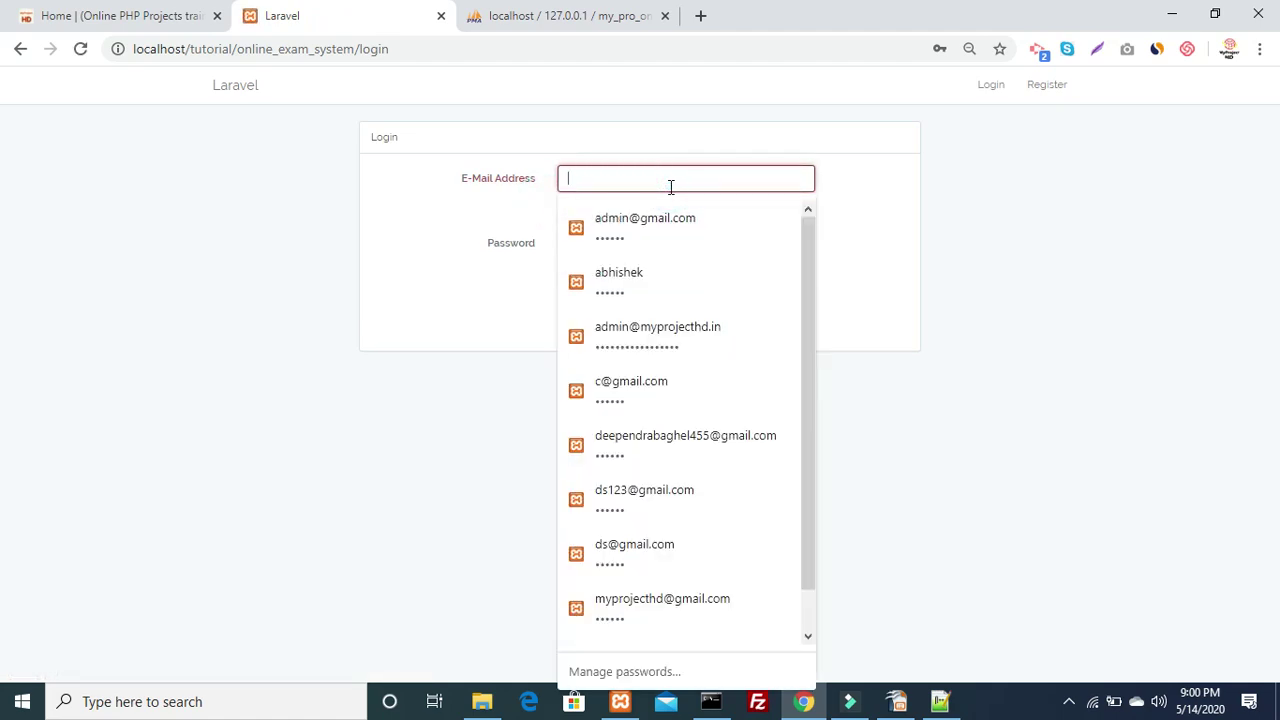
pyautogui.write('admi')
pyautogui.press('Down')
pyautogui.press('Return')
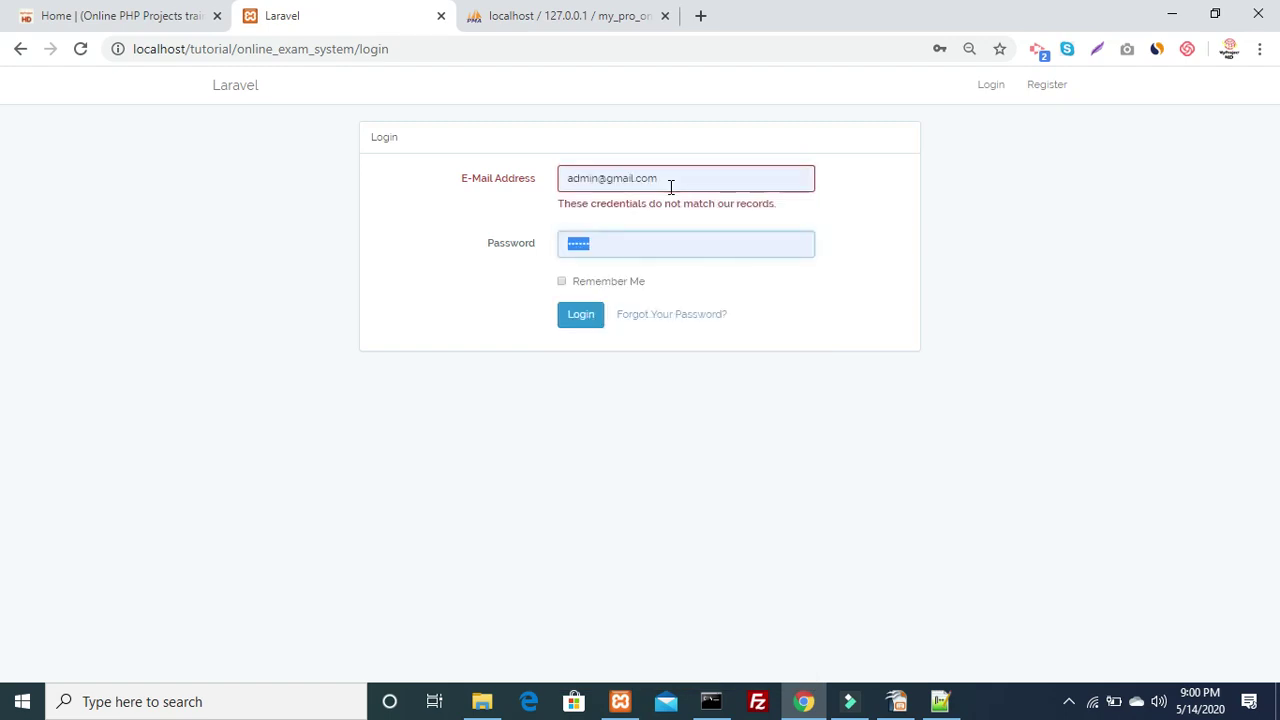
pyautogui.write('12')
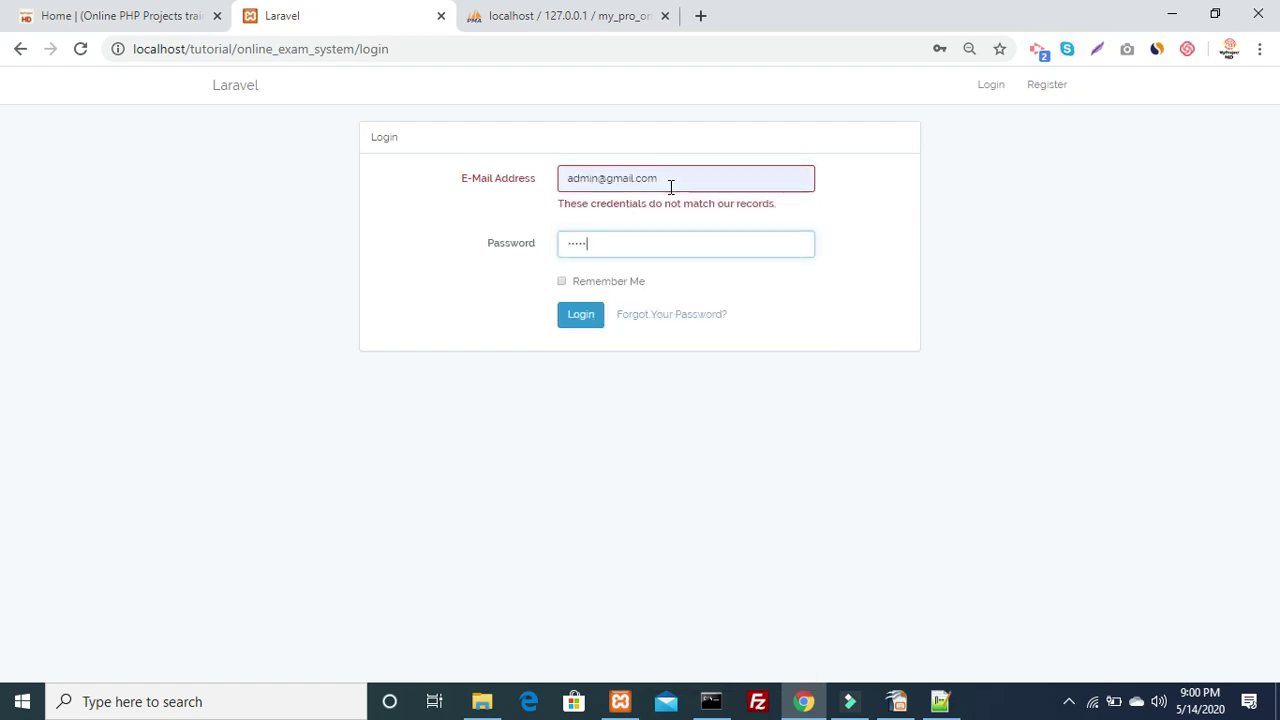
pyautogui.click(571, 326)
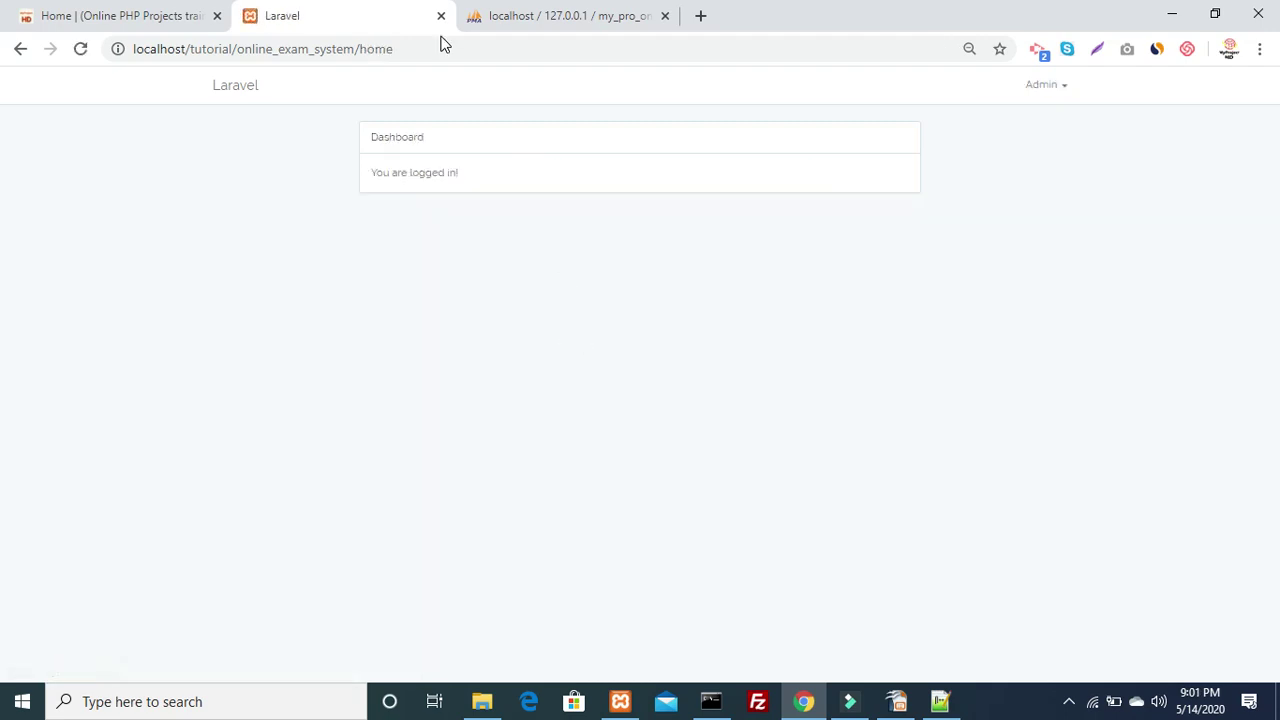
# Examine the /home address and go Back to the previous page
pyautogui.click(396, 48)
pyautogui.doubleClick(369, 56)
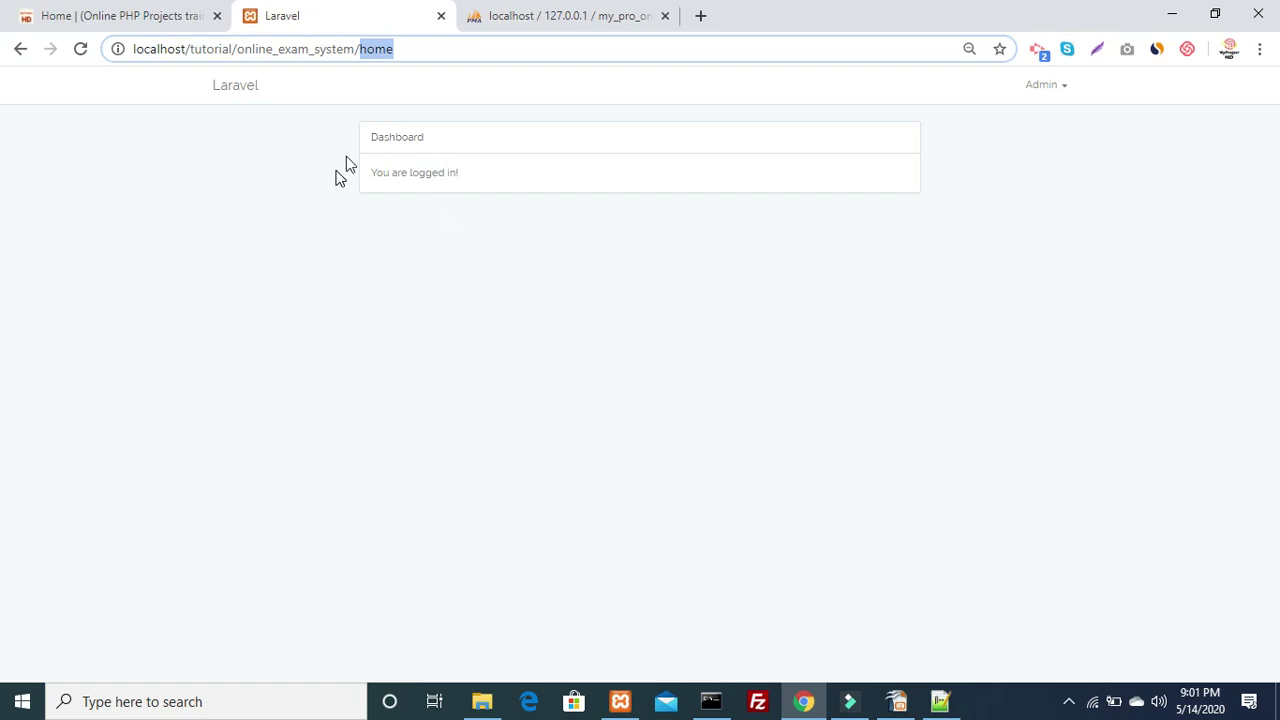
pyautogui.doubleClick(366, 56)
pyautogui.click(20, 49)
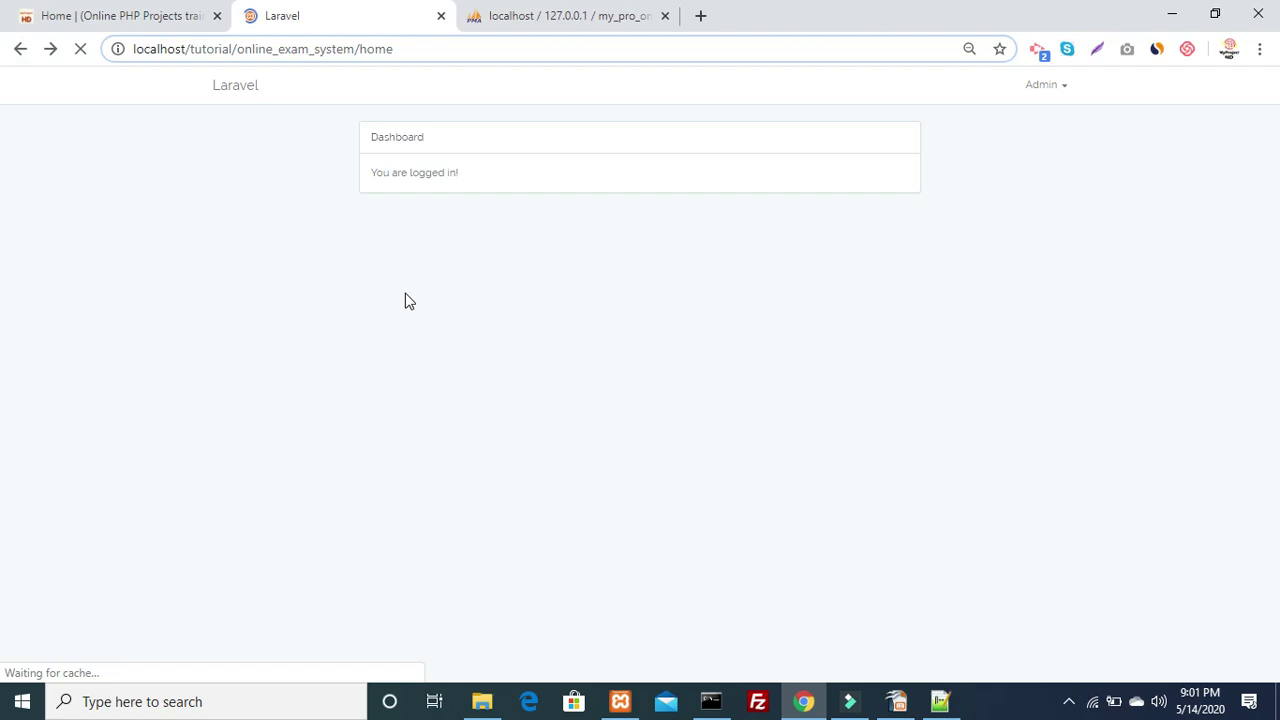
pyautogui.click(380, 47)
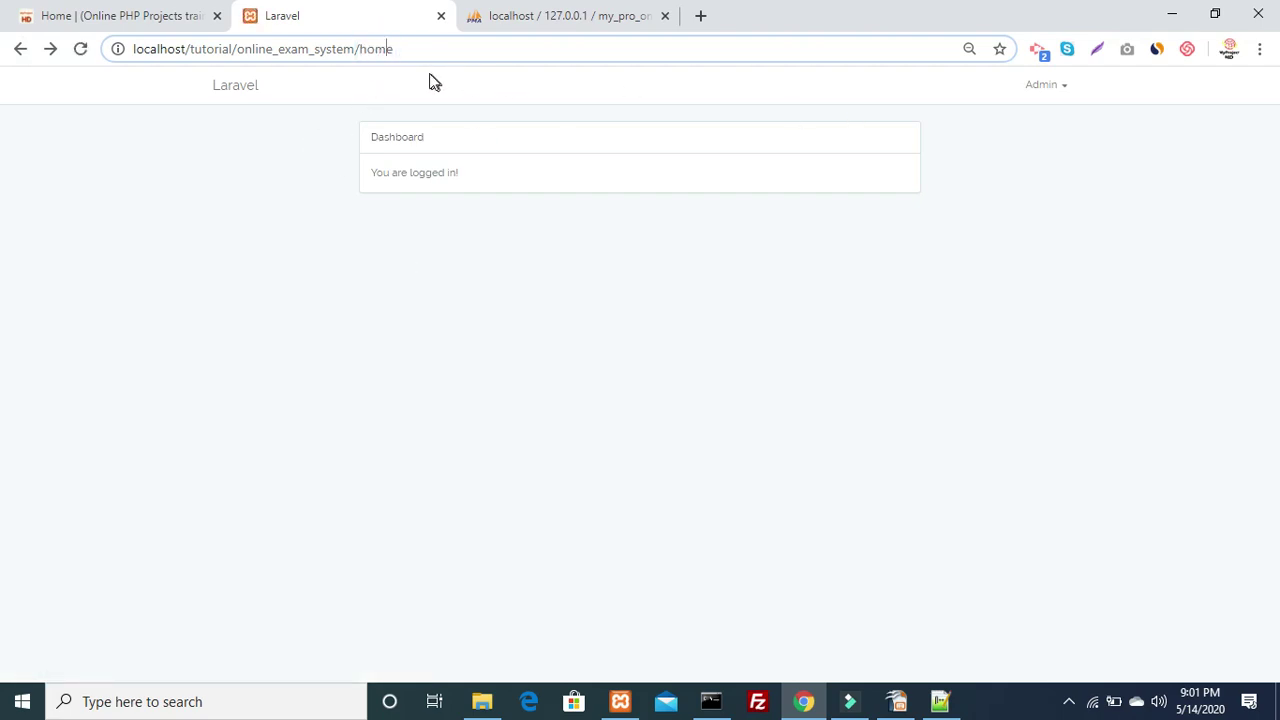
pyautogui.doubleClick(377, 52)
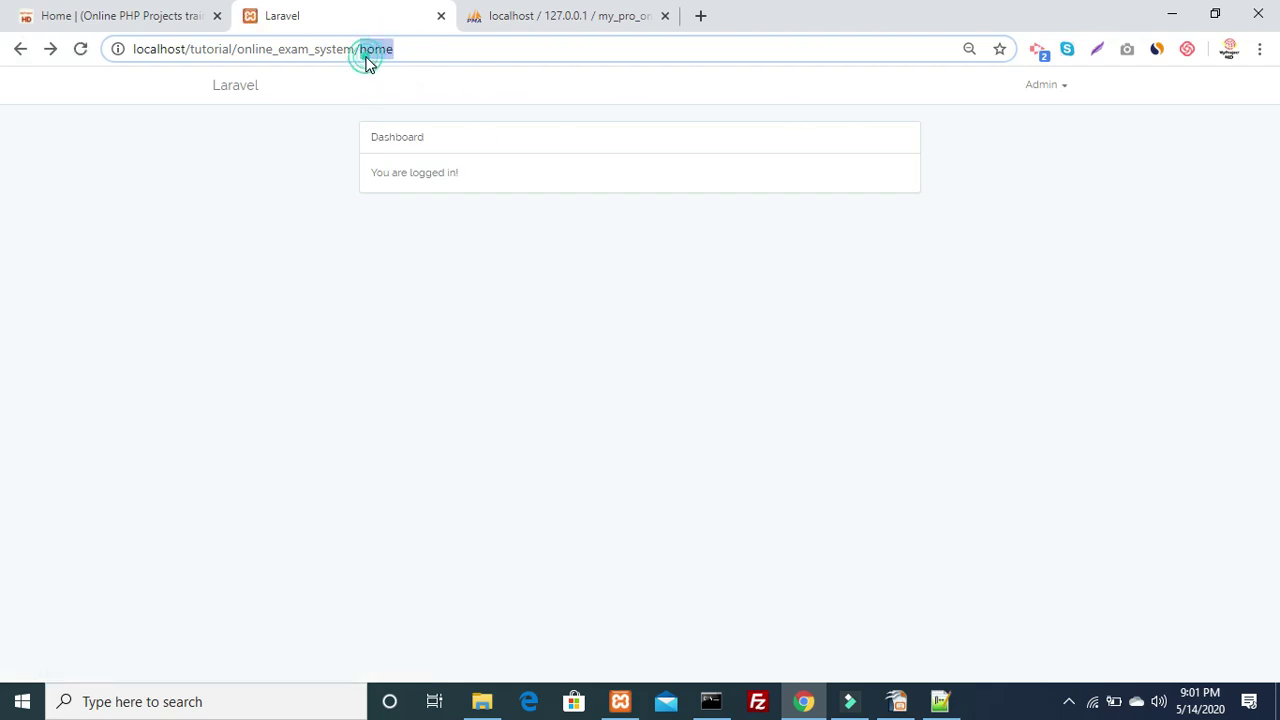
# Log out through the Admin menu and bring Command Prompt to the front
pyautogui.click(1044, 88)
pyautogui.click(1018, 127)
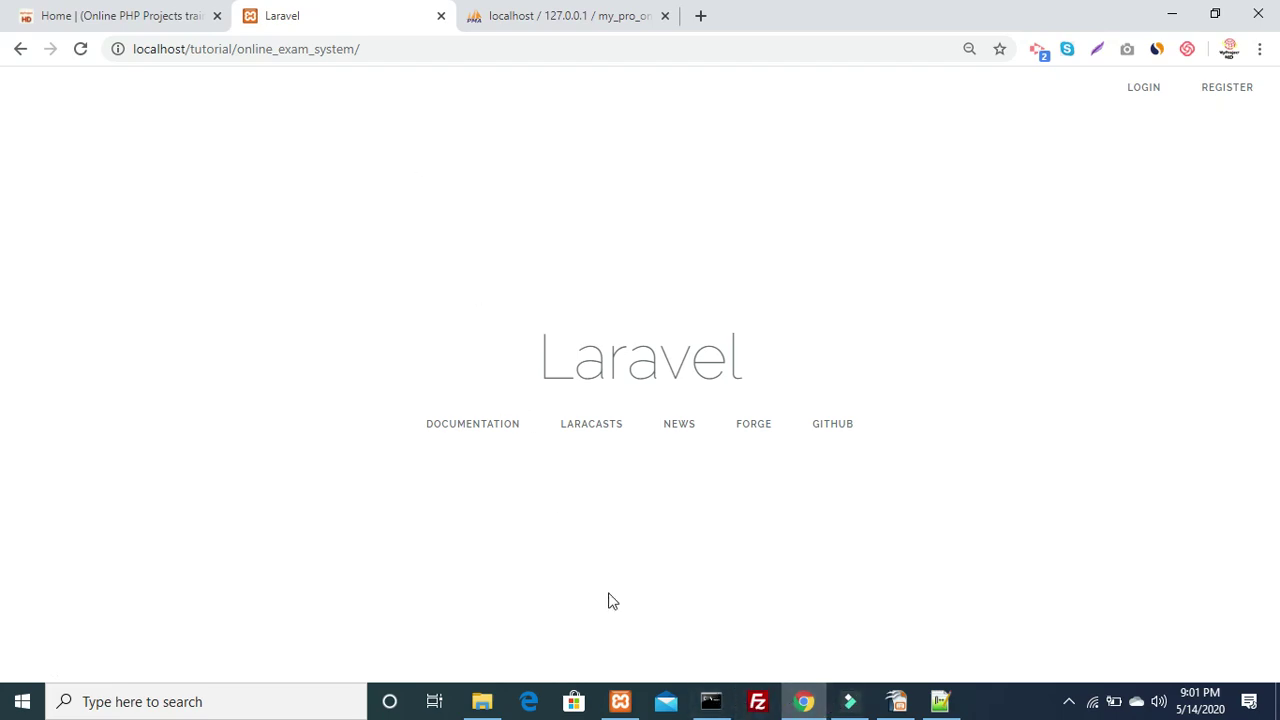
pyautogui.click(707, 700)
# Run php artisan make:controller Admin to create the Admin controller
pyautogui.write('php artis')
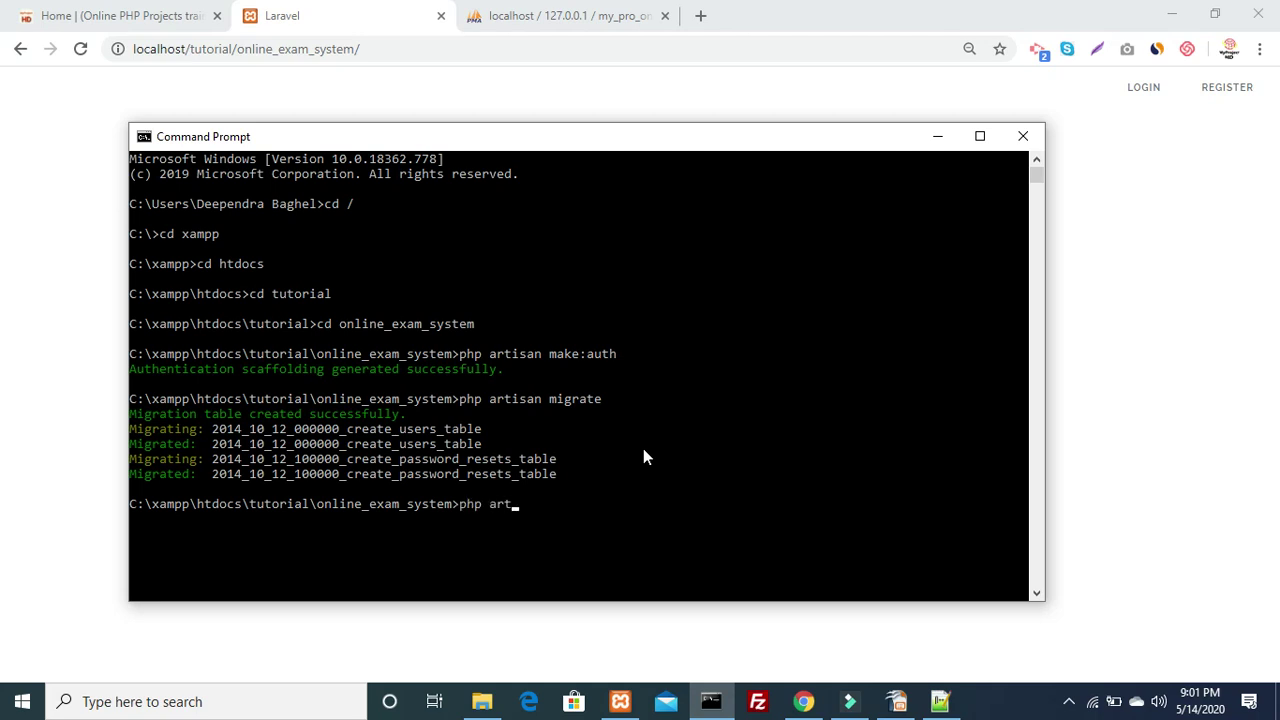
pyautogui.press('BackSpace')
pyautogui.press('BackSpace')
pyautogui.press('BackSpace')
pyautogui.press('BackSpace')
pyautogui.press('BackSpace')
pyautogui.write('artisan make:controll')
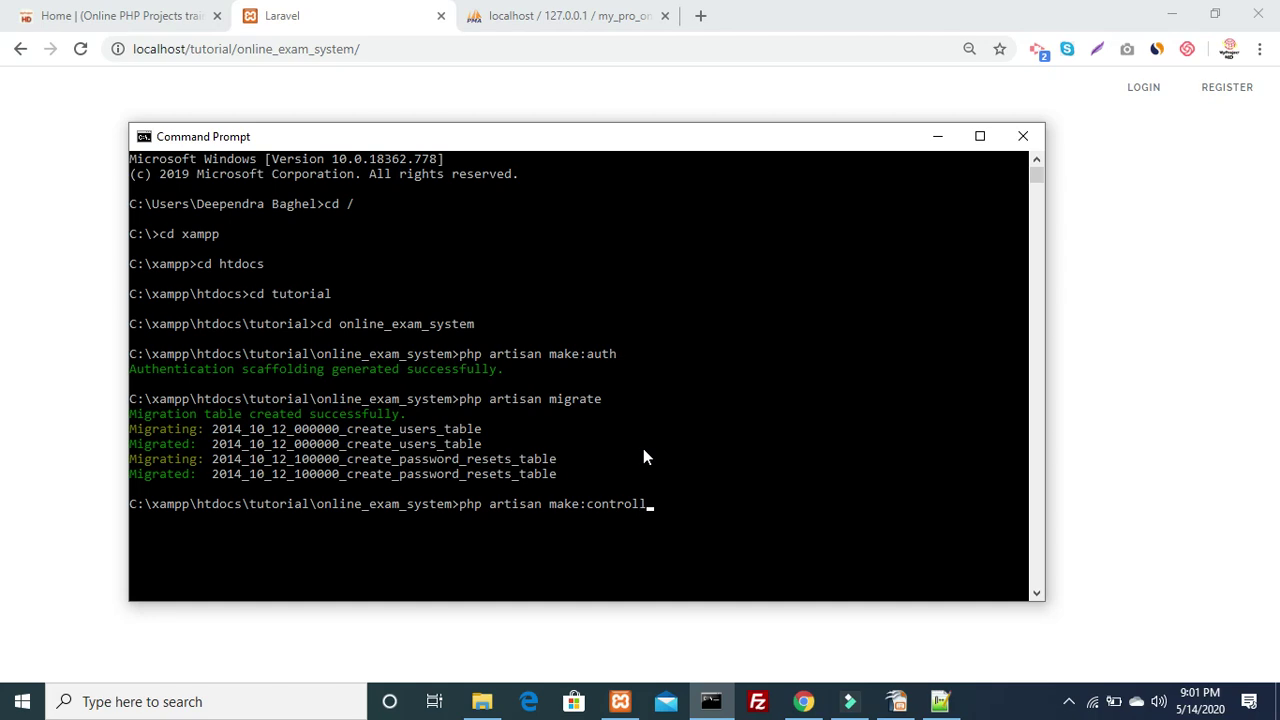
pyautogui.write('er Admin')
pyautogui.press('Return')
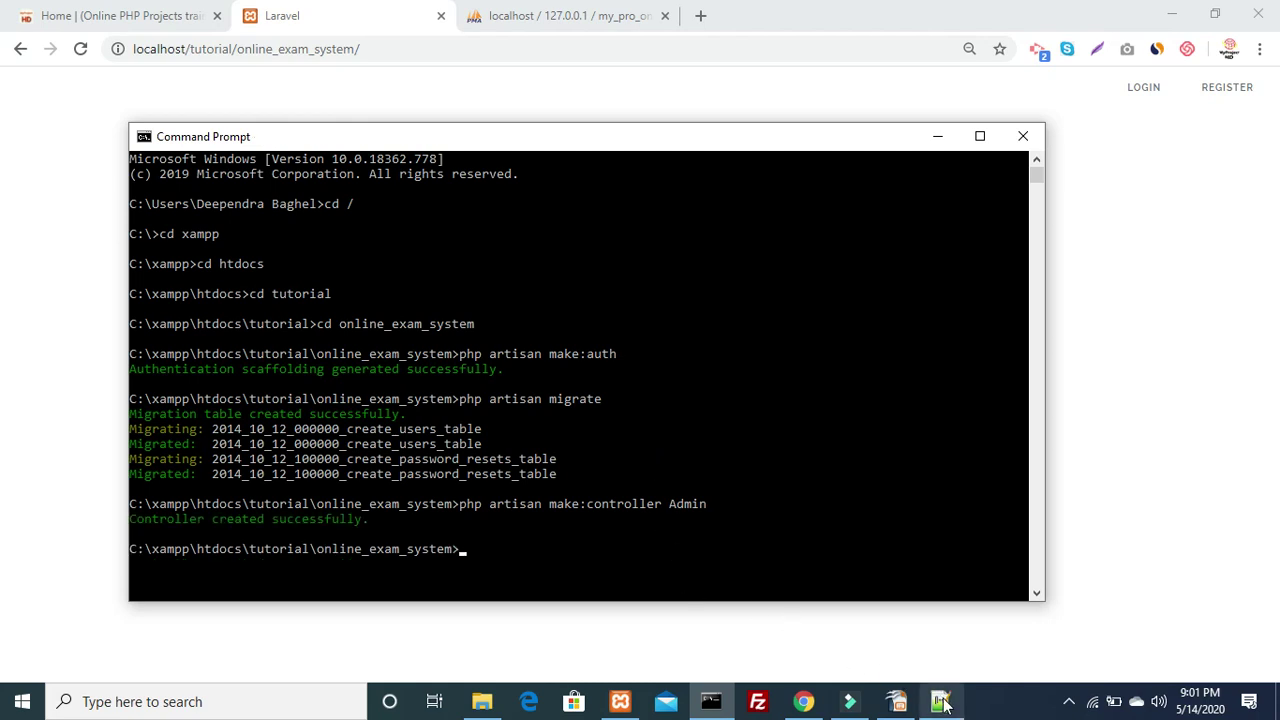
# Navigate File Explorer to the project's app\Http\Controllers folder
pyautogui.click(481, 701)
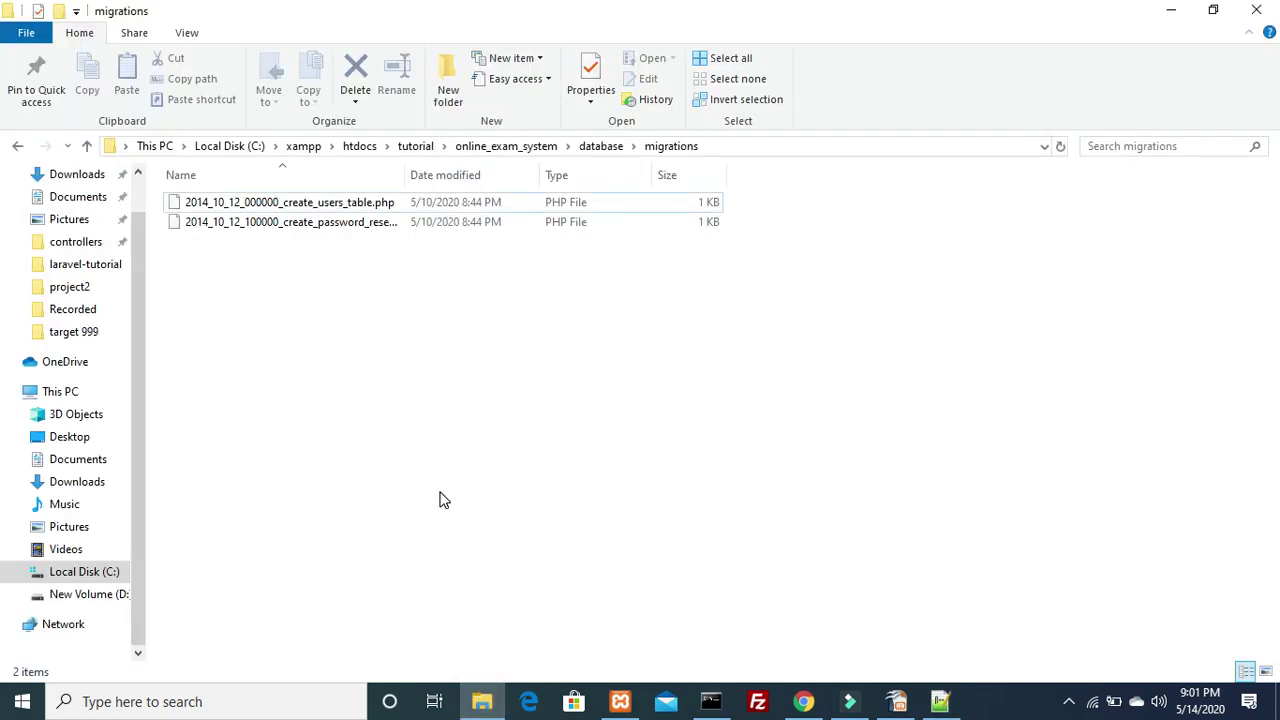
pyautogui.hotkey('alt', 'Up')
pyautogui.hotkey('alt', 'Up')
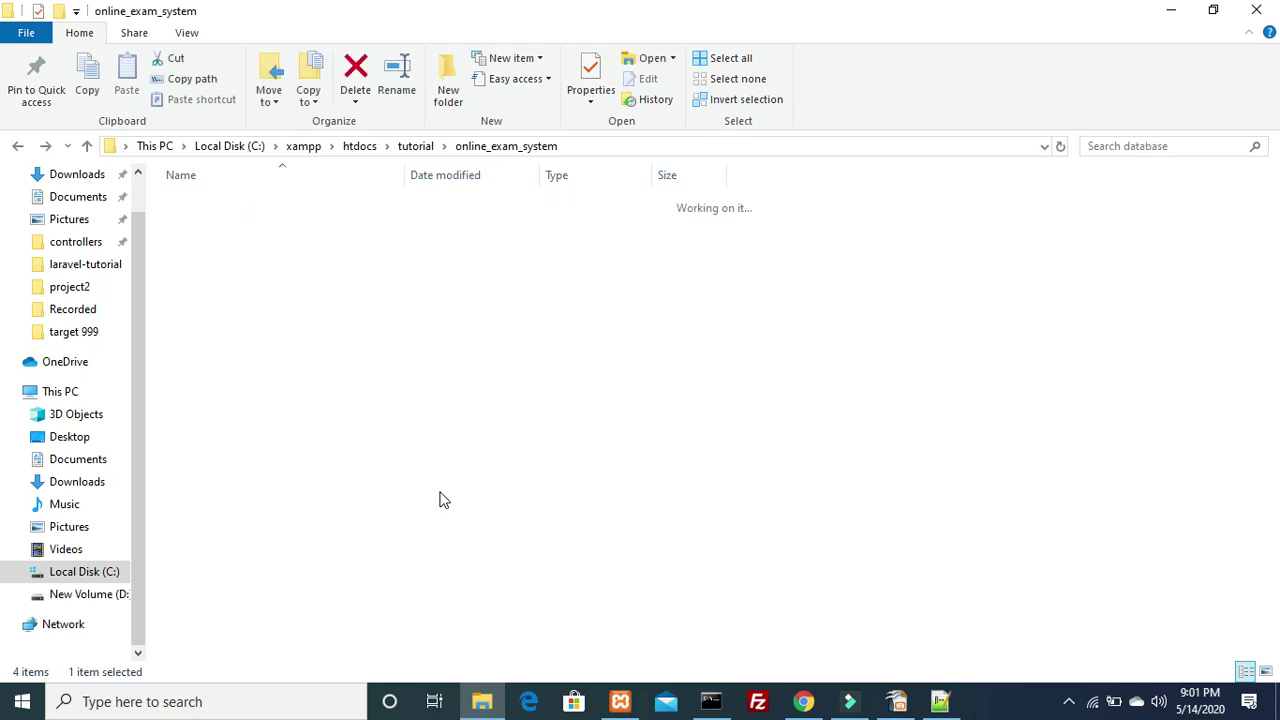
pyautogui.press('Up')
pyautogui.press('Up')
pyautogui.press('Up')
pyautogui.press('Return')
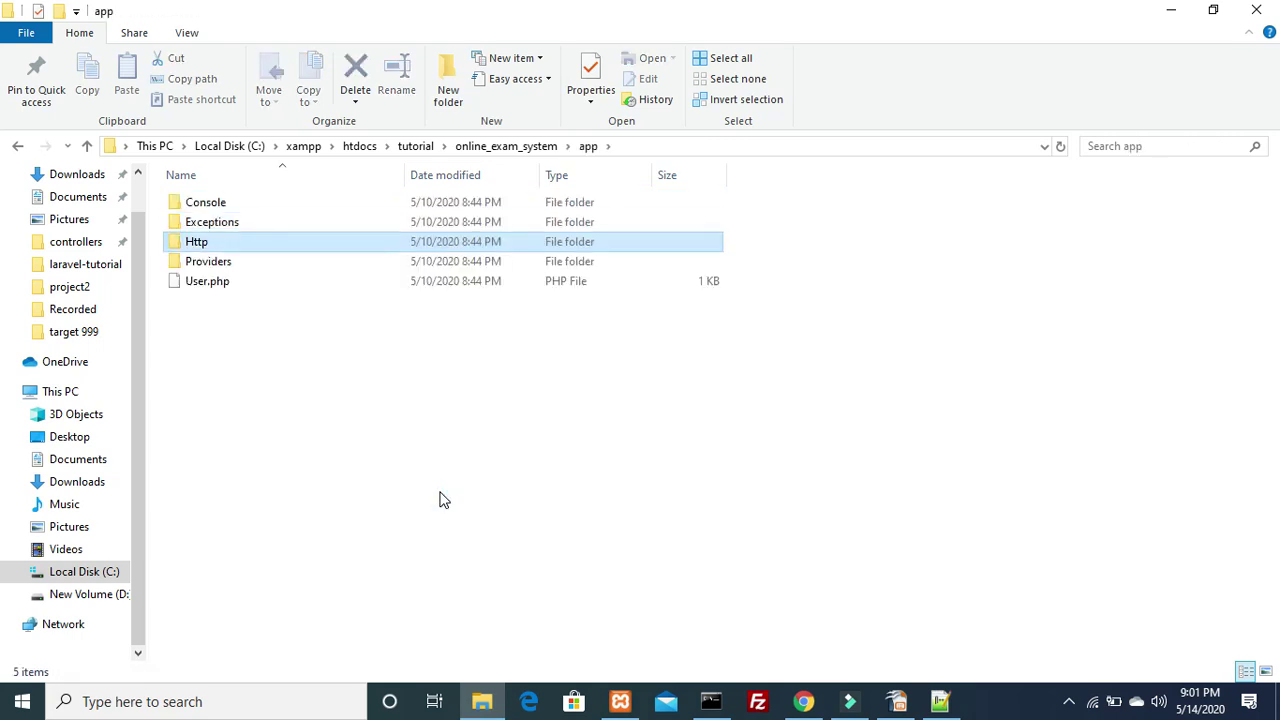
pyautogui.press('Return')
pyautogui.press('Down')
pyautogui.press('Down')
pyautogui.press('Up')
pyautogui.press('Up')
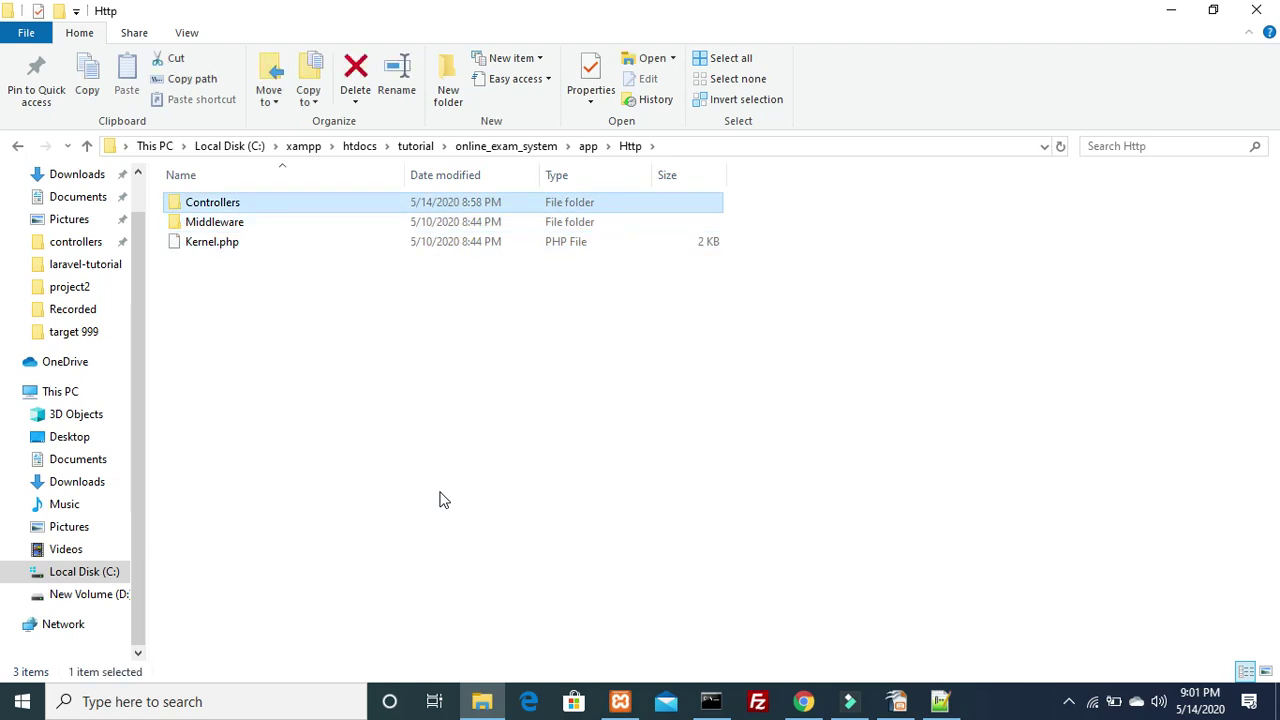
pyautogui.press('Return')
pyautogui.press('Down')
pyautogui.press('Down')
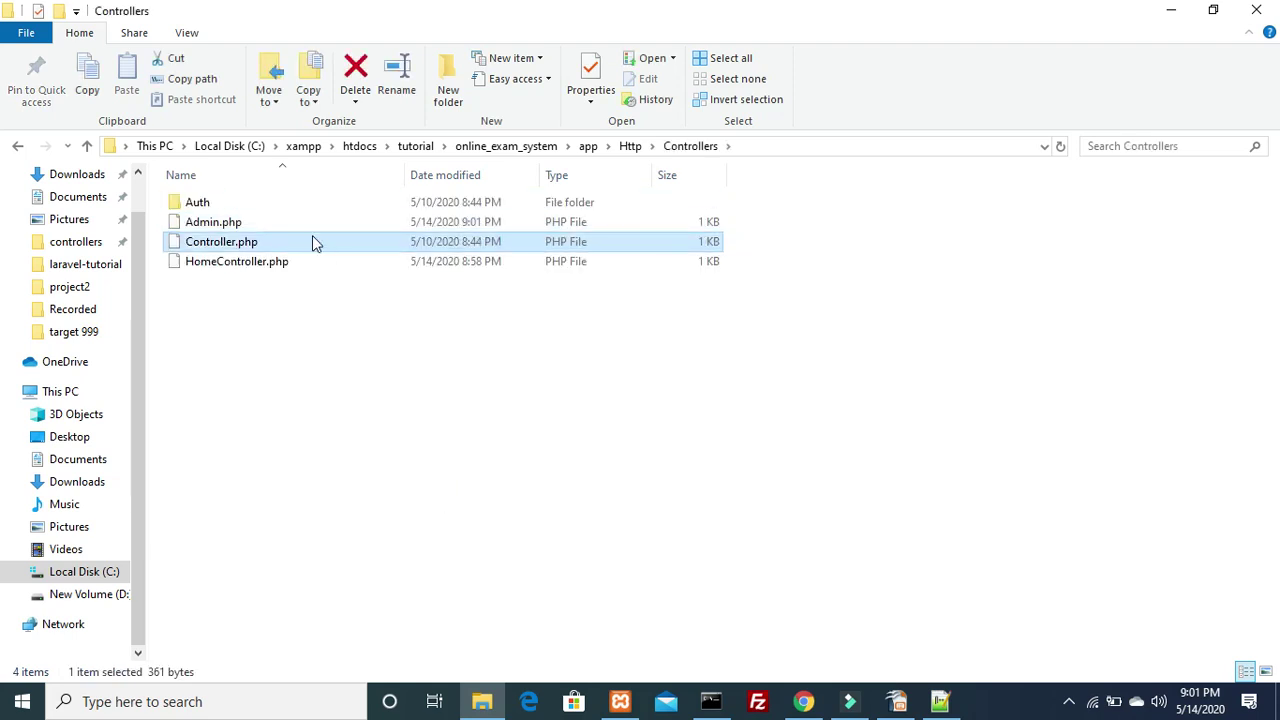
# Open the new Admin.php with Edit with Notepad++
pyautogui.click(208, 222)
pyautogui.rightClick(207, 220)
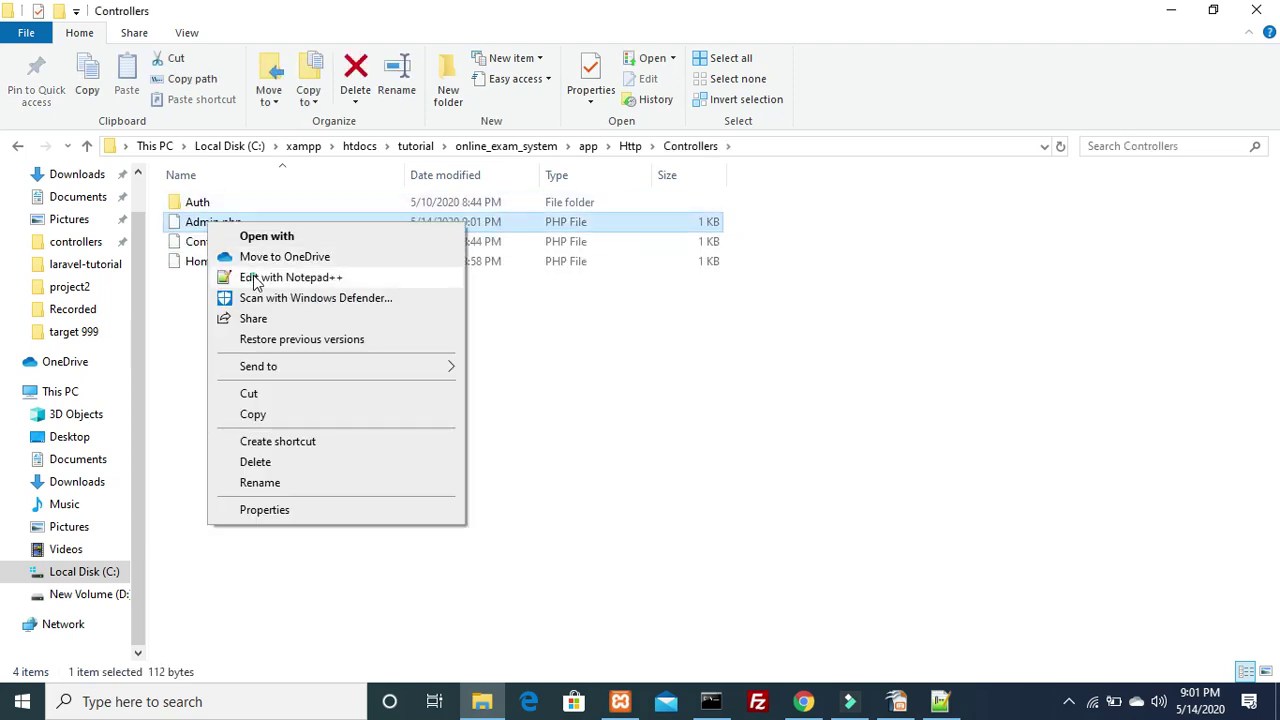
pyautogui.click(256, 278)
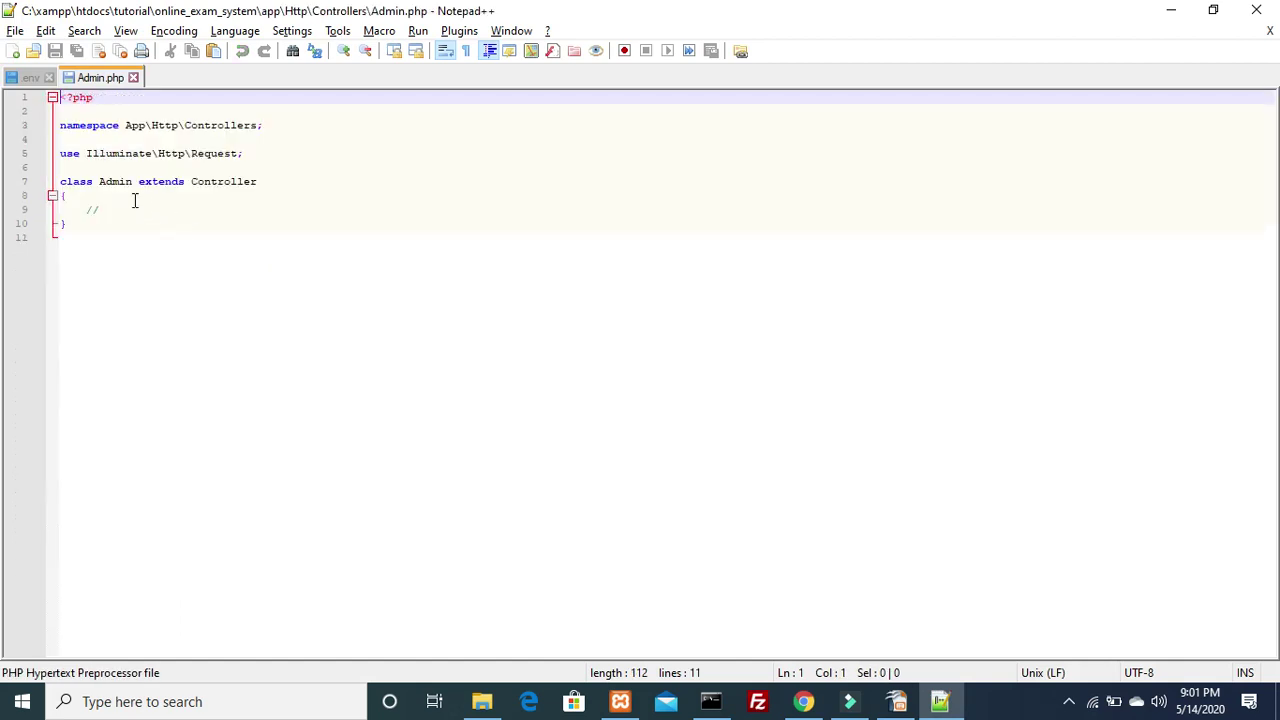
# Replace the // placeholder with public function index() echoing "Admin Controller Index Function" and save
pyautogui.click(132, 198)
pyautogui.click(129, 208)
pyautogui.press('BackSpace')
pyautogui.press('BackSpace')
pyautogui.write('public function index')
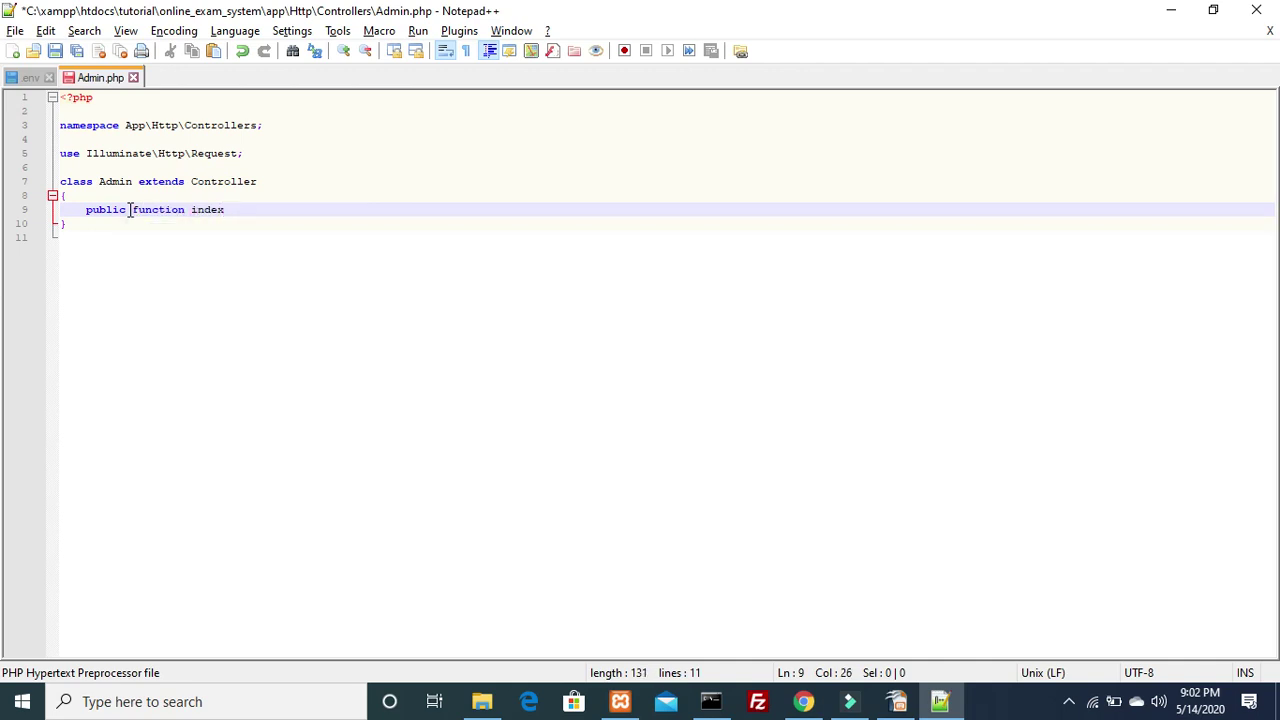
pyautogui.write('()')
pyautogui.press('Return')
pyautogui.write('{')
pyautogui.press('Return')
pyautogui.write('echo "Admin Co')
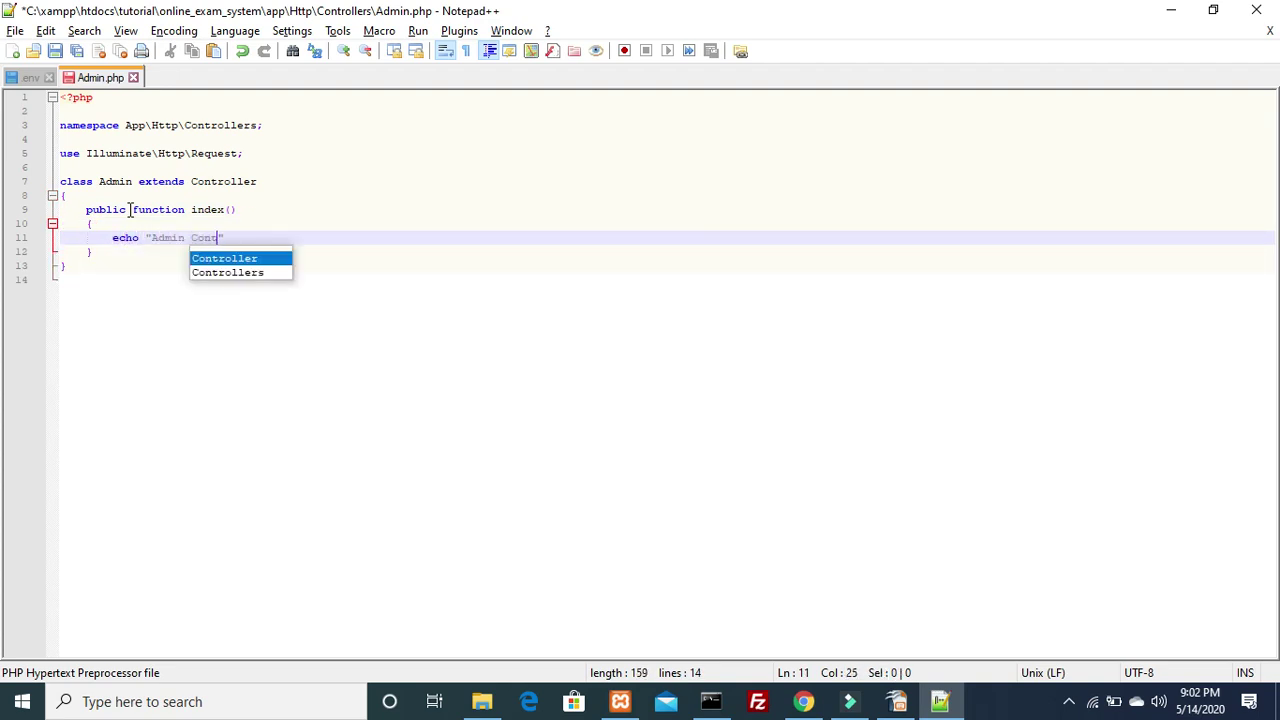
pyautogui.write('ntroller ')
pyautogui.write('Index Function')
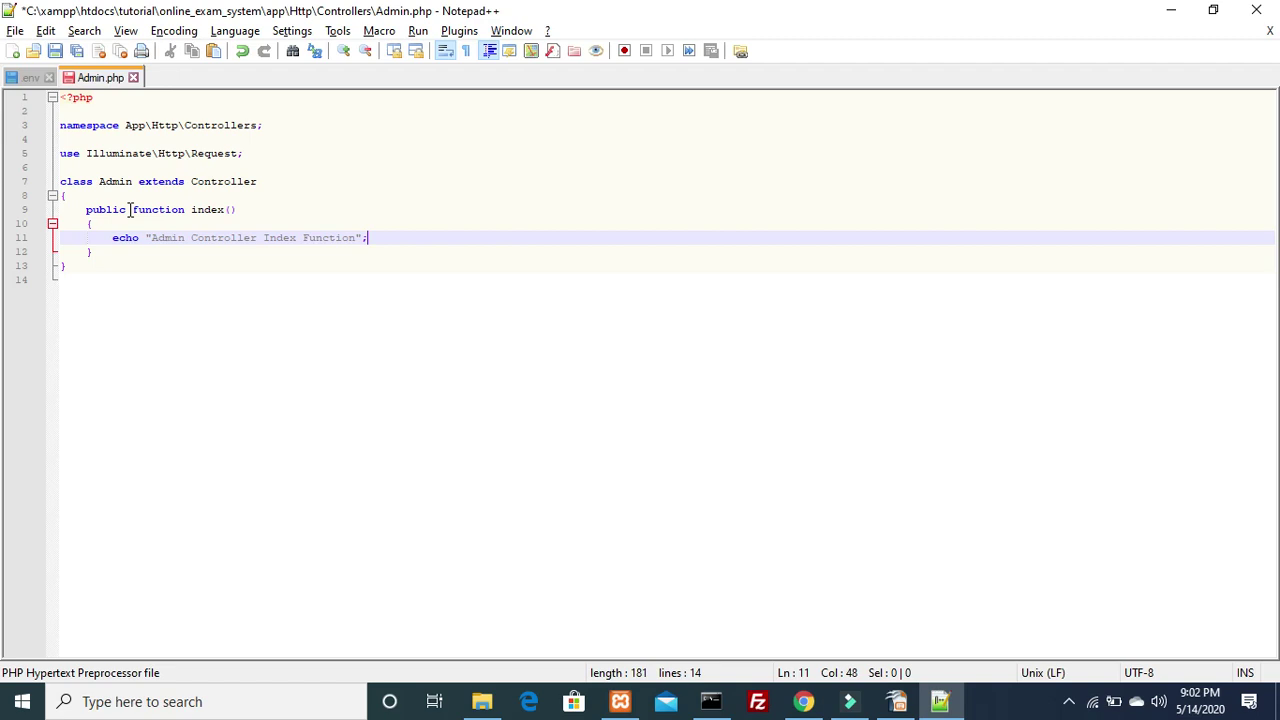
pyautogui.hotkey('ctrl', 's')
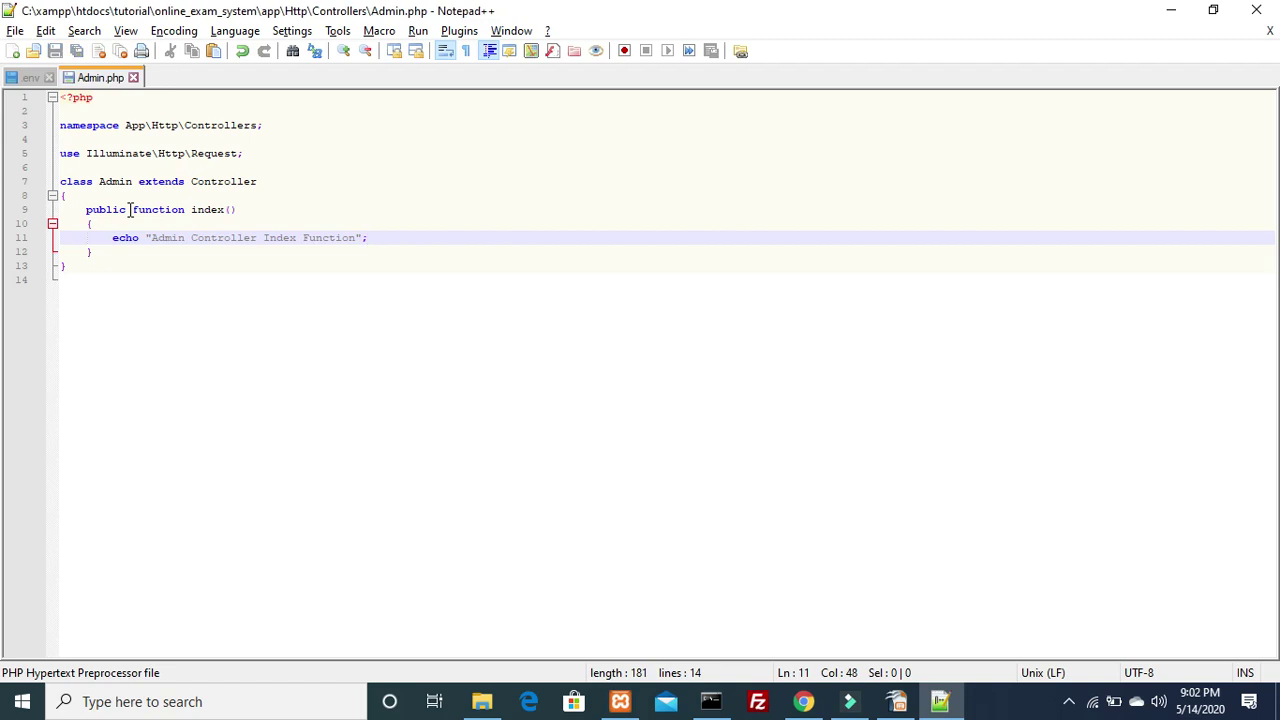
pyautogui.hotkey('alt', 'Tab')
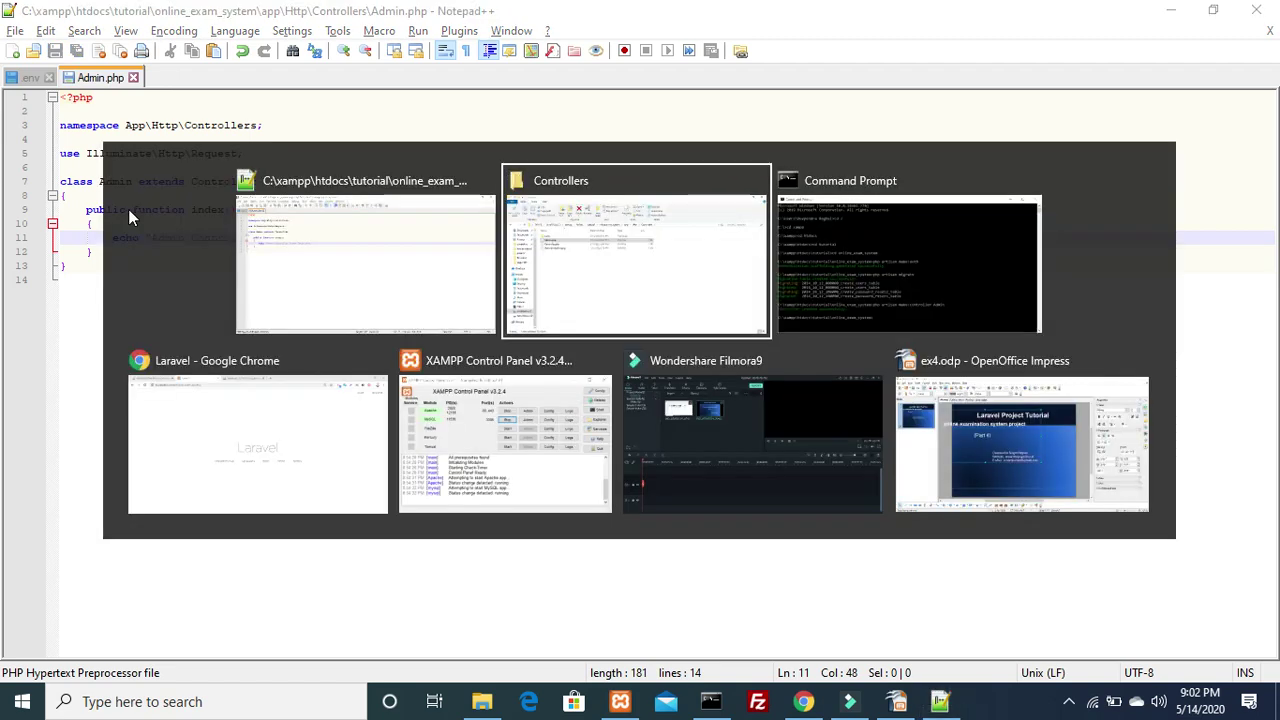
# Go up to online_exam_system, open the routes folder and bring up web.php's options
pyautogui.hotkey('alt', 'Up')
pyautogui.hotkey('alt', 'Up')
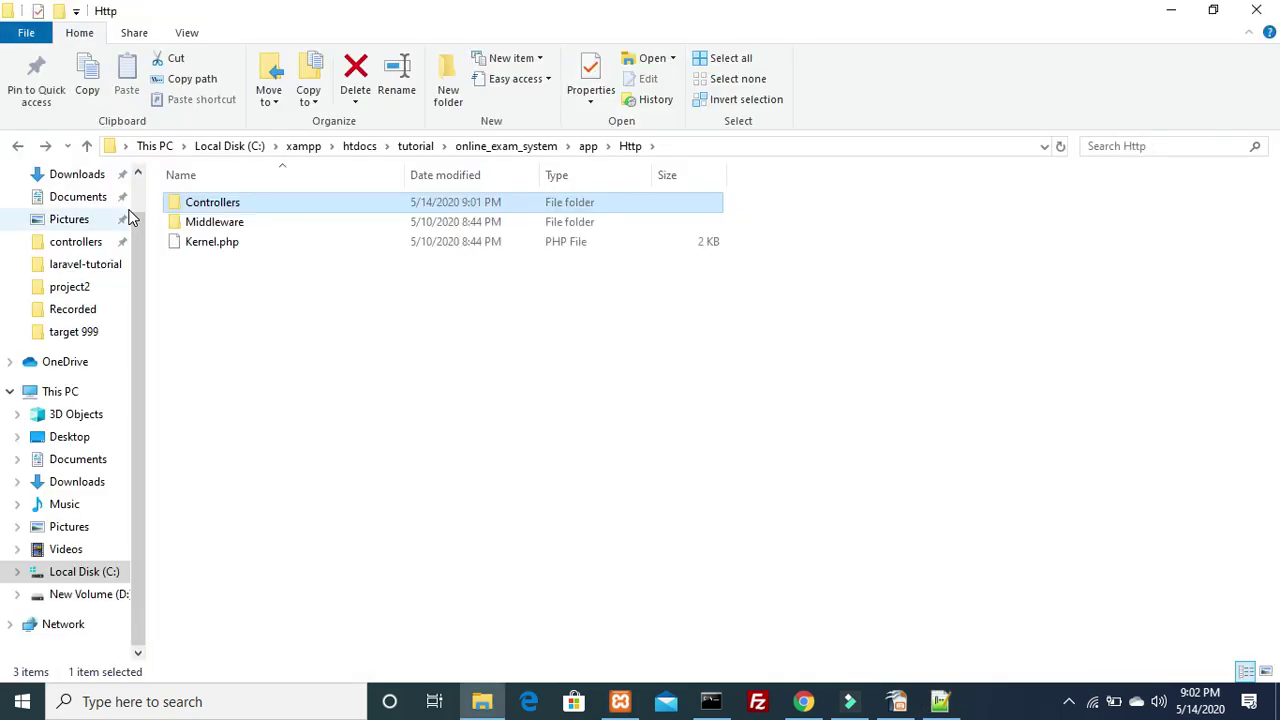
pyautogui.hotkey('alt', 'Up')
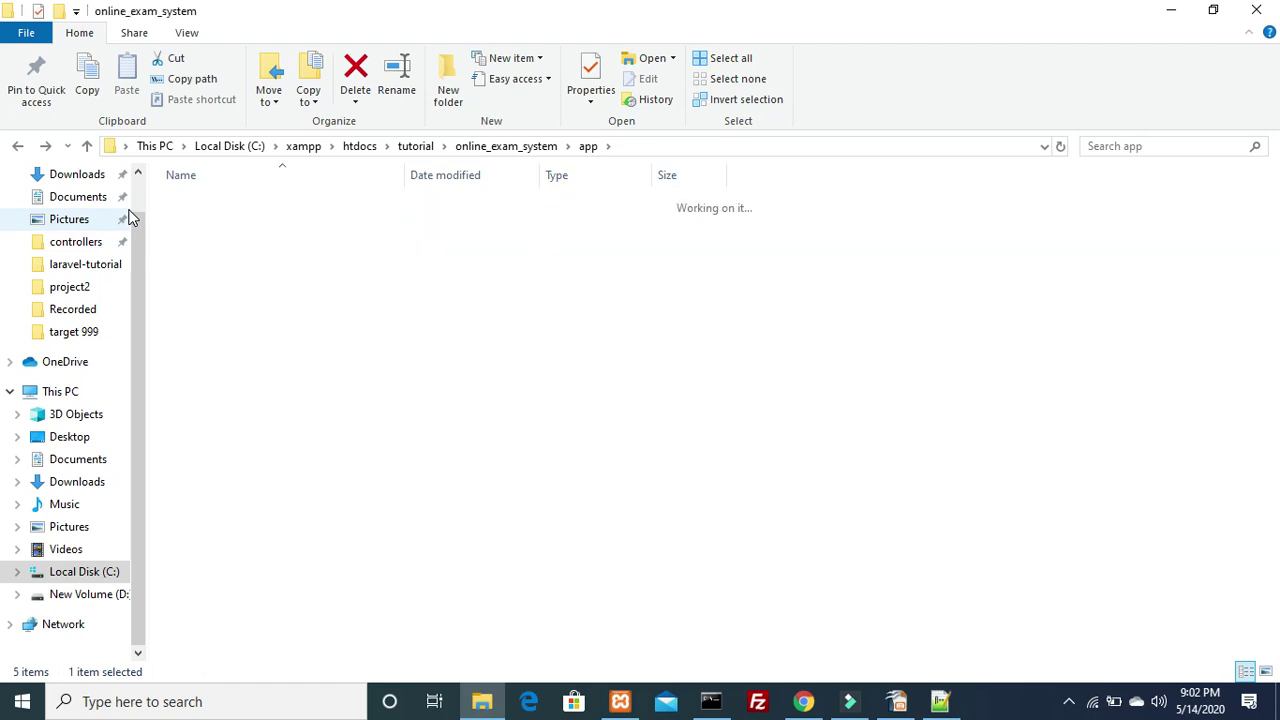
pyautogui.press('Down')
pyautogui.press('Down')
pyautogui.press('Down')
pyautogui.press('Down')
pyautogui.press('Down')
pyautogui.press('Down')
pyautogui.press('Return')
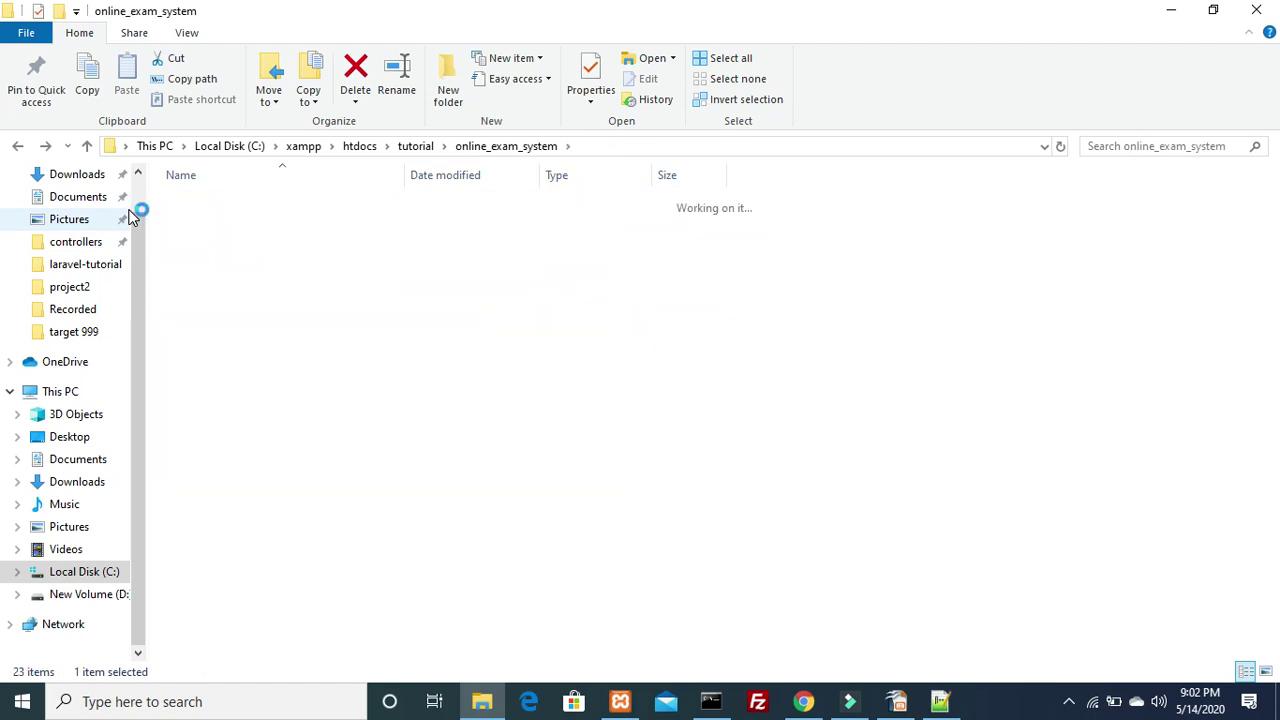
pyautogui.press('Down')
pyautogui.press('Down')
pyautogui.press('Down')
pyautogui.press('Down')
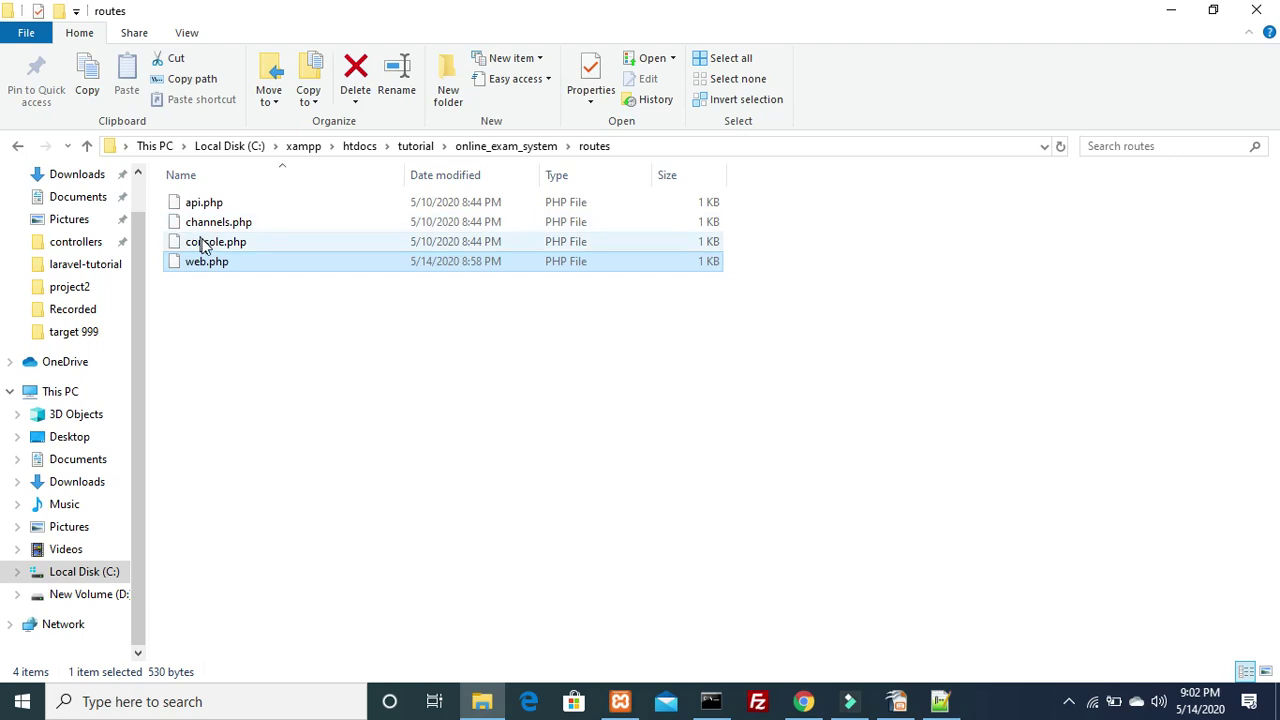
pyautogui.rightClick(211, 262)
# Append Route::get('/admin','Admin@index'); to the end of web.php in Notepad++ and save
pyautogui.click(290, 316)
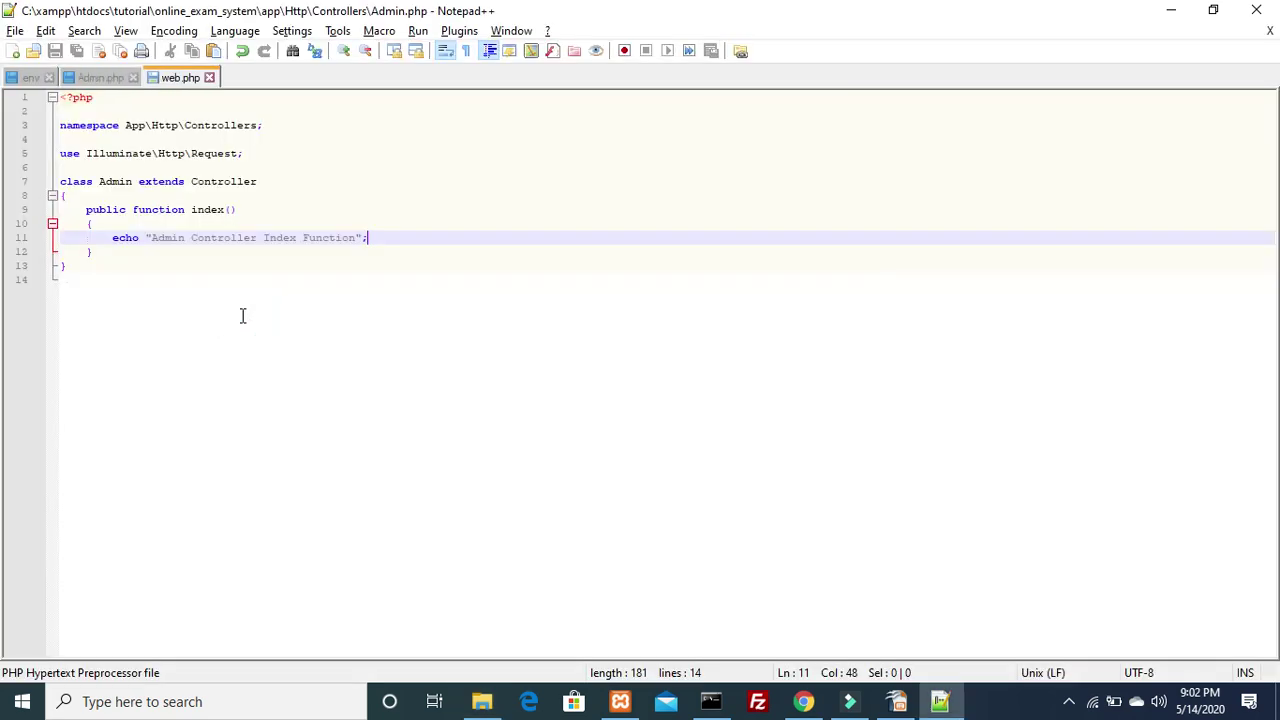
pyautogui.press('Down')
pyautogui.press('Down')
pyautogui.press('Down')
pyautogui.press('Down')
pyautogui.press('Down')
pyautogui.press('Down')
pyautogui.press('Down')
pyautogui.press('Down')
pyautogui.press('Down')
pyautogui.press('Down')
pyautogui.press('Down')
pyautogui.press('Down')
pyautogui.press('Down')
pyautogui.press('Down')
pyautogui.press('Down')
pyautogui.press('Down')
pyautogui.press('Down')
pyautogui.press('Down')
pyautogui.press('Down')
pyautogui.press('Down')
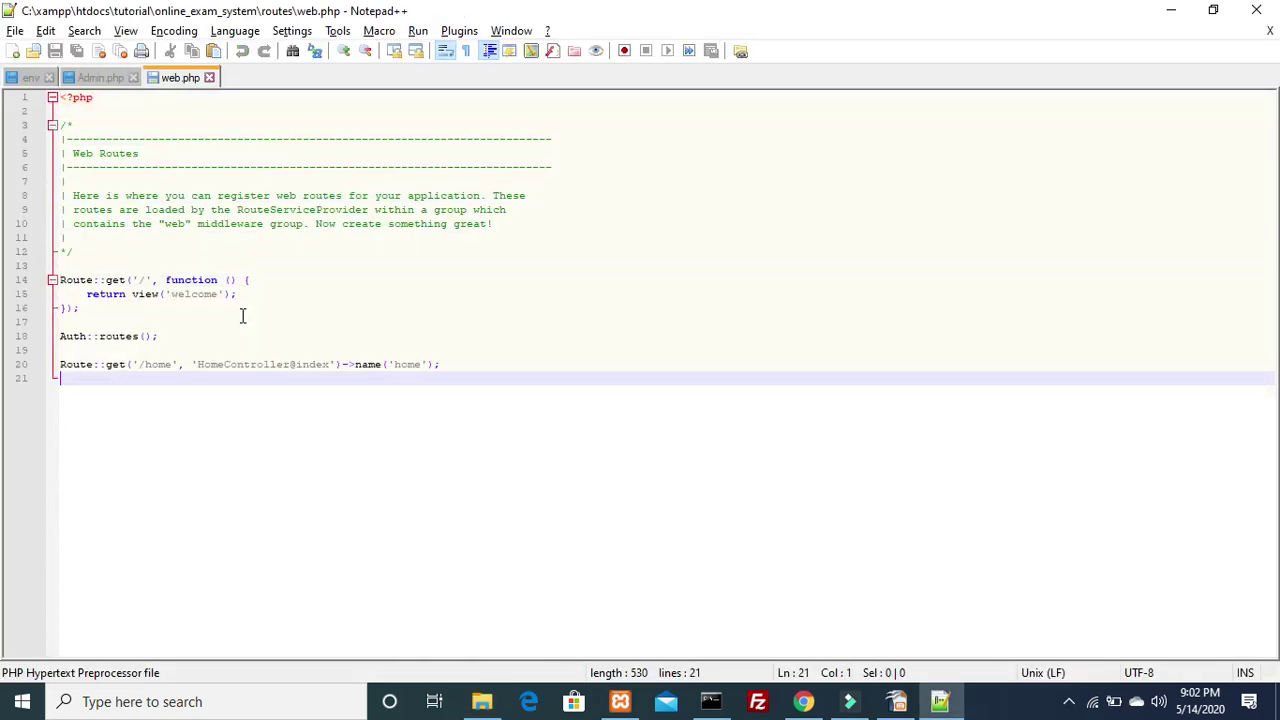
pyautogui.write('Route::')
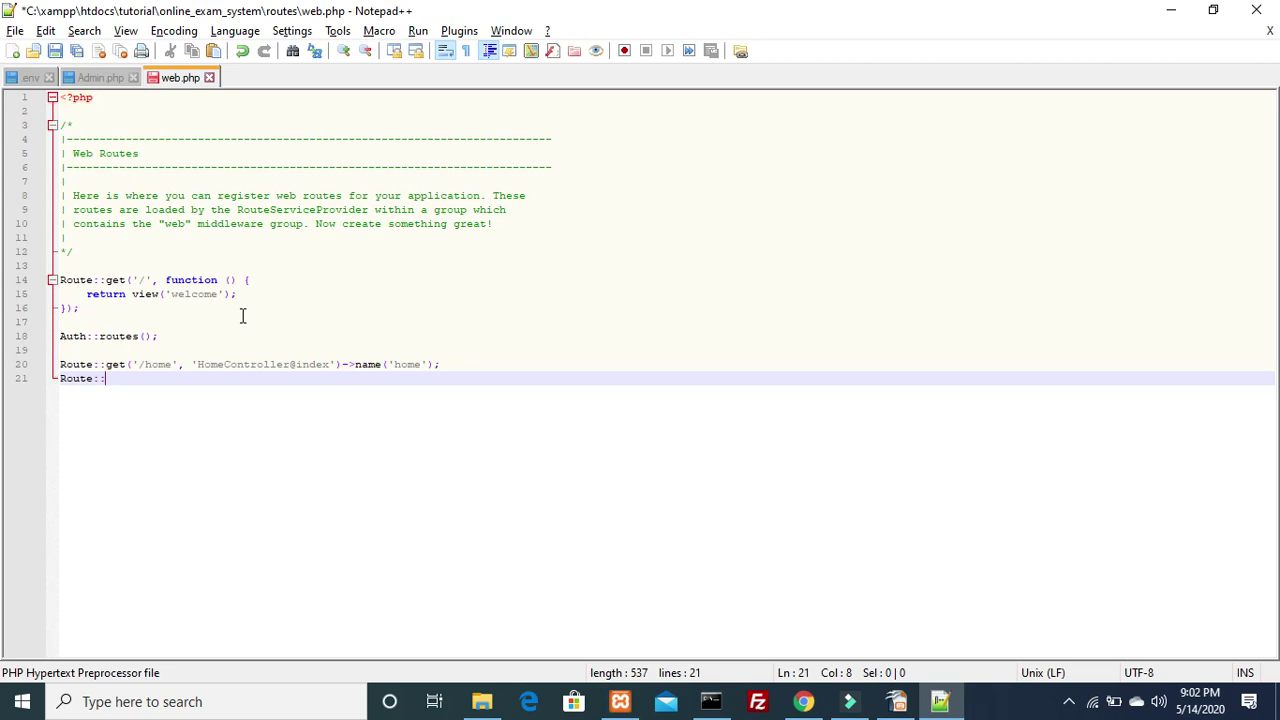
pyautogui.write("get(''")
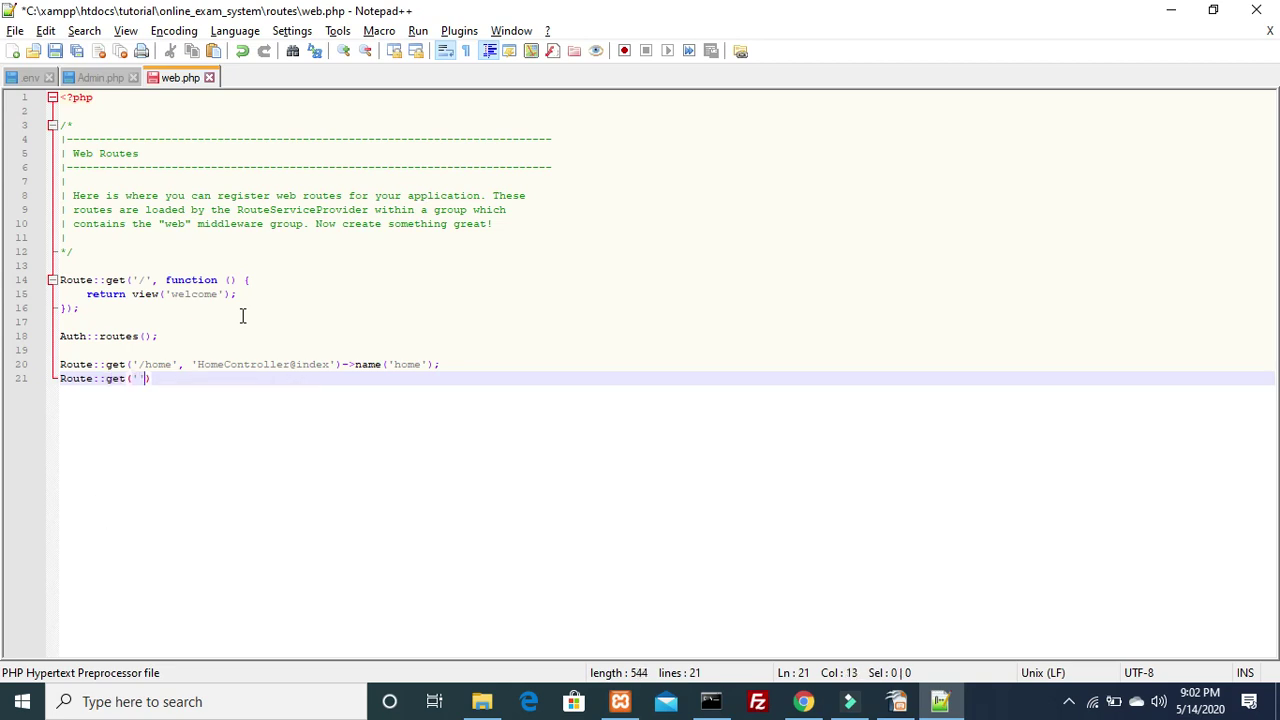
pyautogui.write('adm')
pyautogui.write(",''")
pyautogui.write('Ad')
pyautogui.write("min@index'")
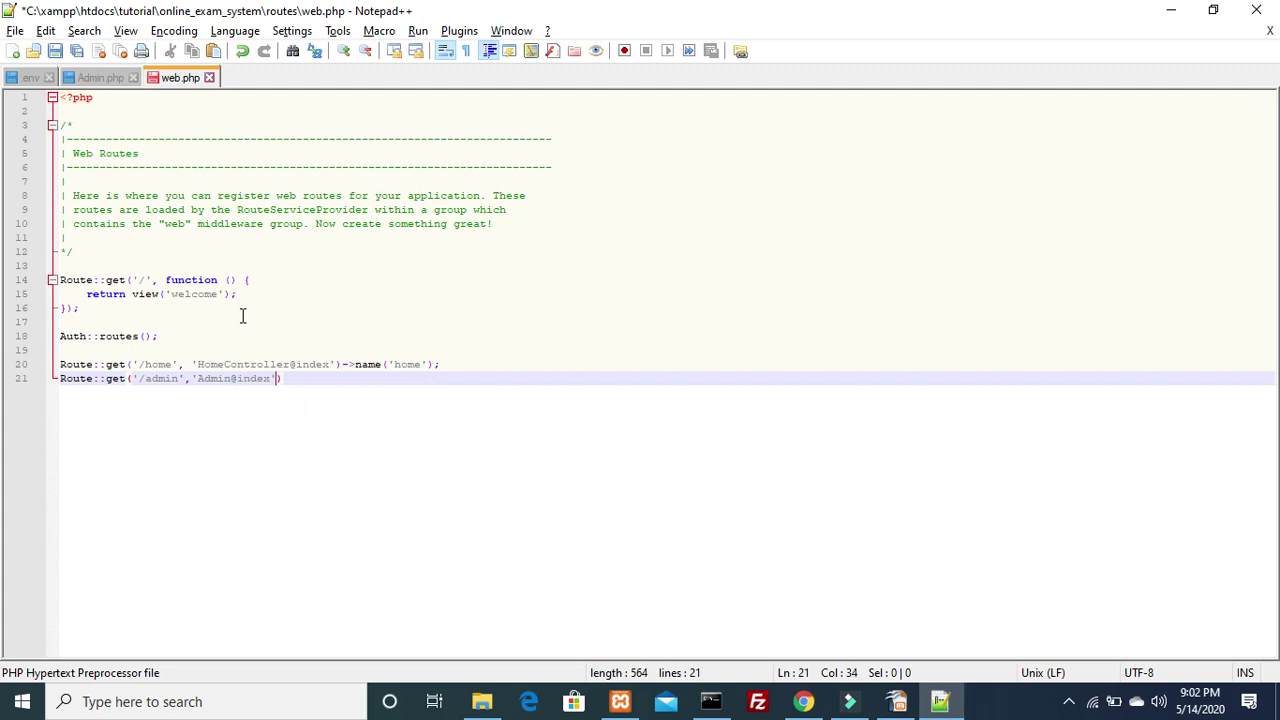
pyautogui.write(';')
pyautogui.hotkey('ctrl', 's')
pyautogui.hotkey('alt', 'Tab')
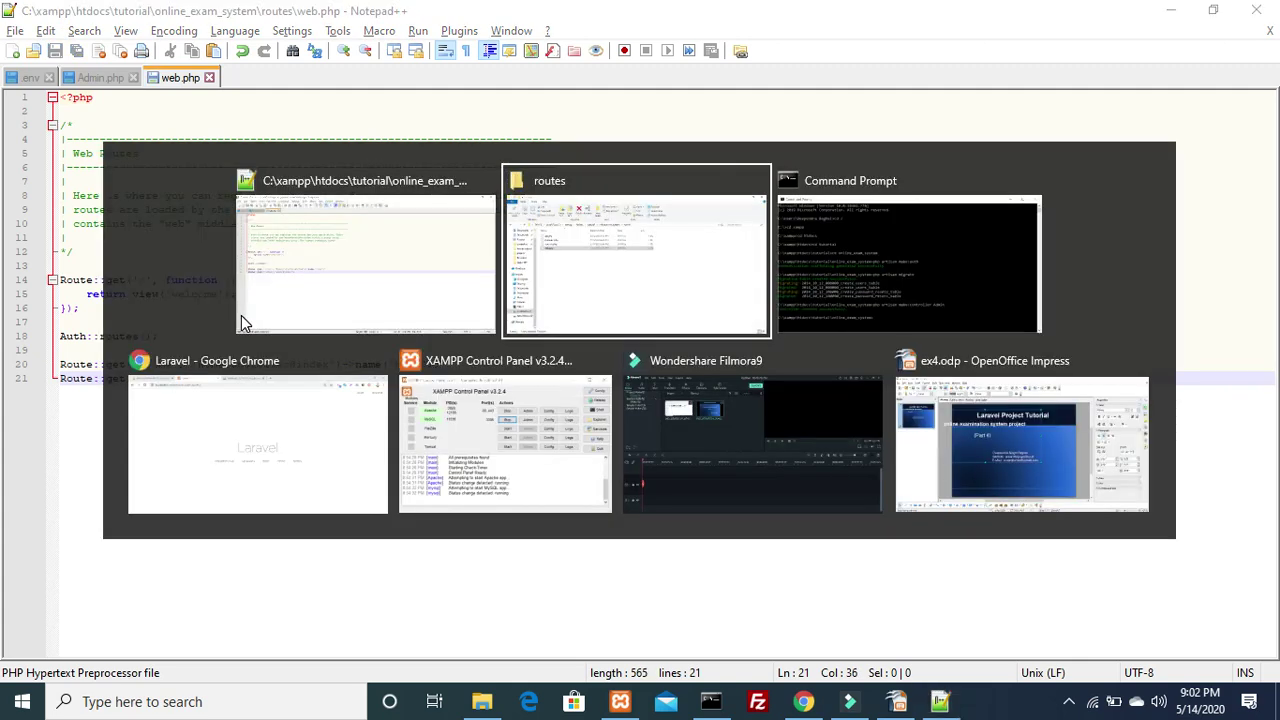
# Load the project's /admin URL in Chrome and highlight the 'Admin Controller Index Function' output
pyautogui.hotkey('alt', 'Tab')
pyautogui.hotkey('alt', 'Tab')
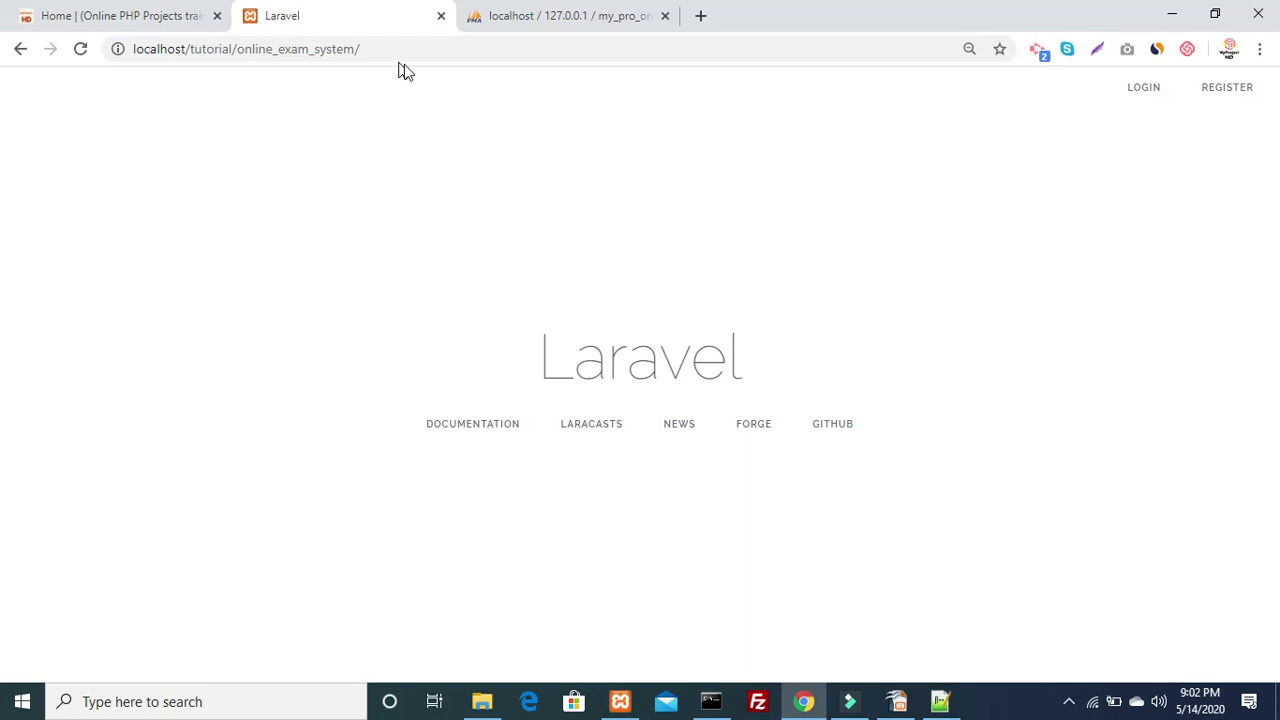
pyautogui.click(430, 48)
pyautogui.click(434, 48)
pyautogui.write('admin')
pyautogui.press('Return')
pyautogui.moveTo(186, 90); pyautogui.dragTo(2, 97)
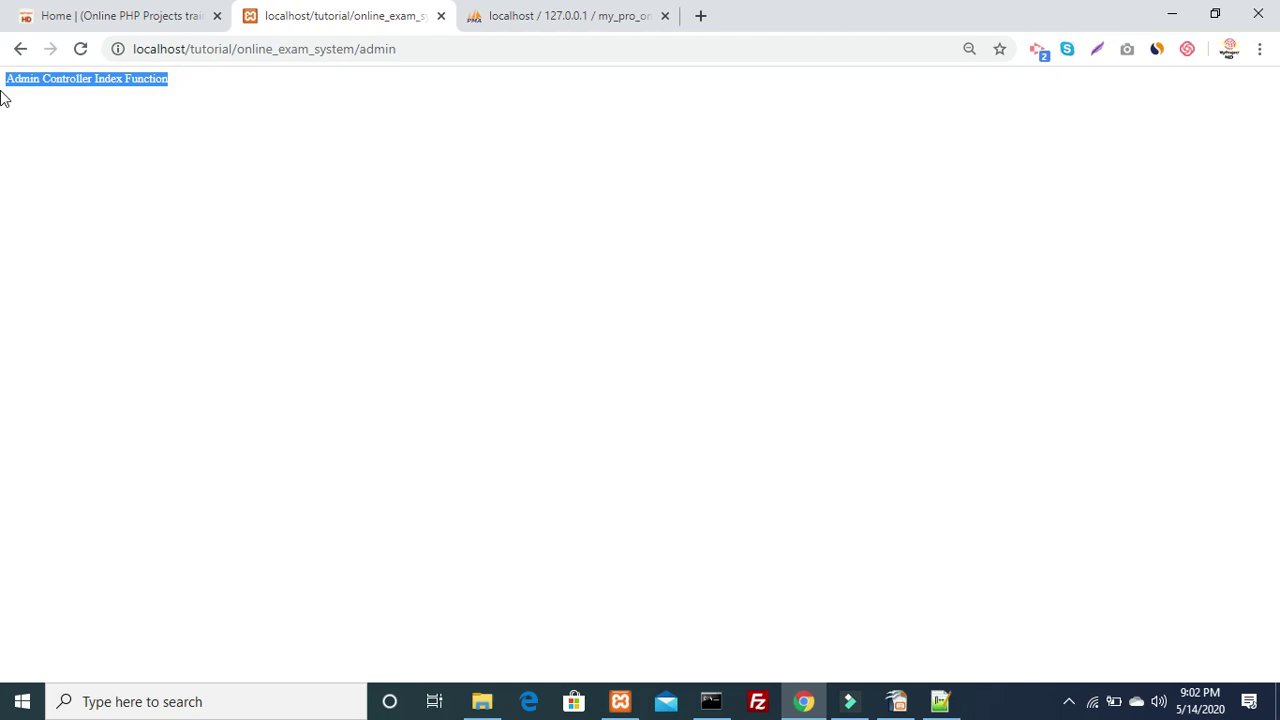
# Go back from /admin to the Laravel welcome page
pyautogui.doubleClick(370, 49)
pyautogui.click(20, 48)
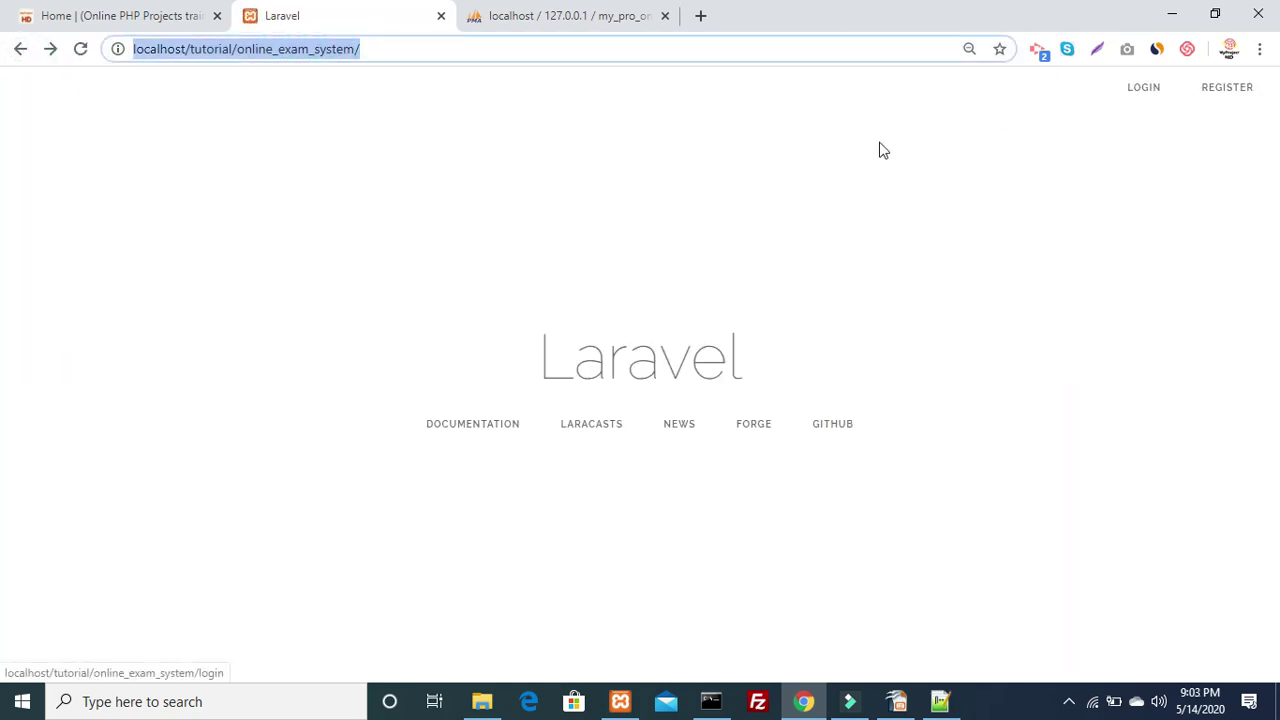
pyautogui.click(840, 156)
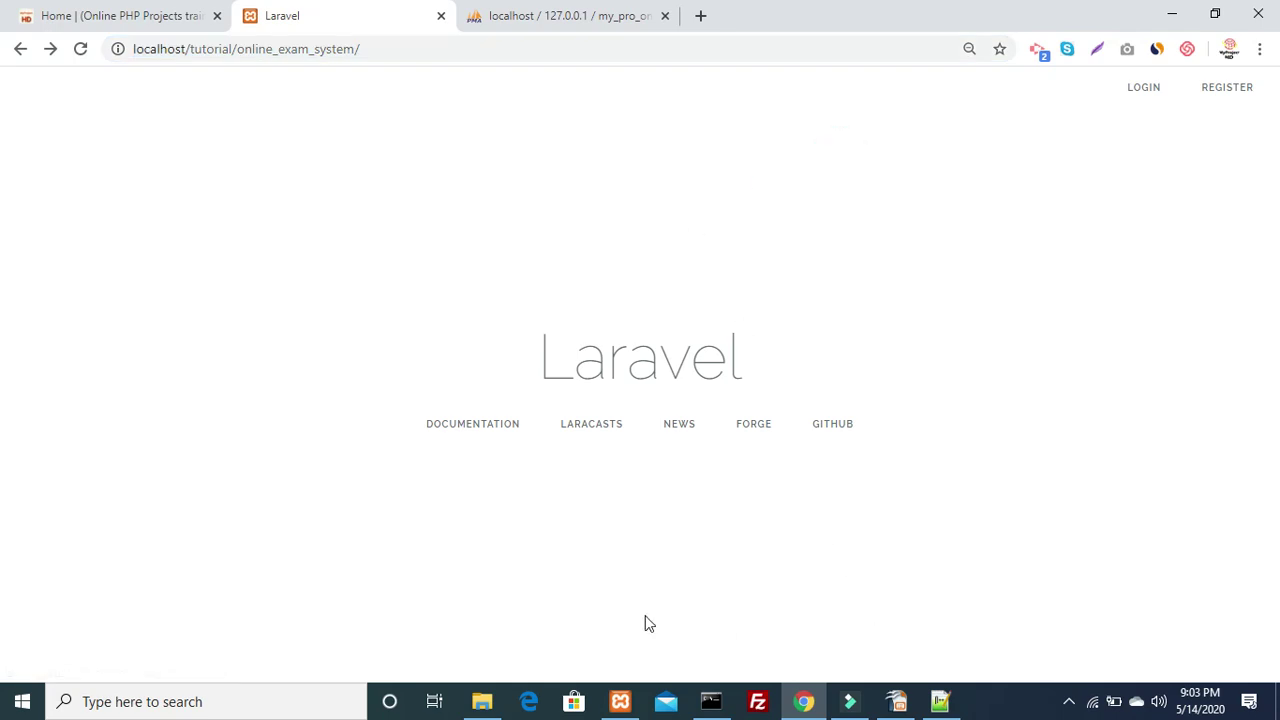
pyautogui.click(482, 701)
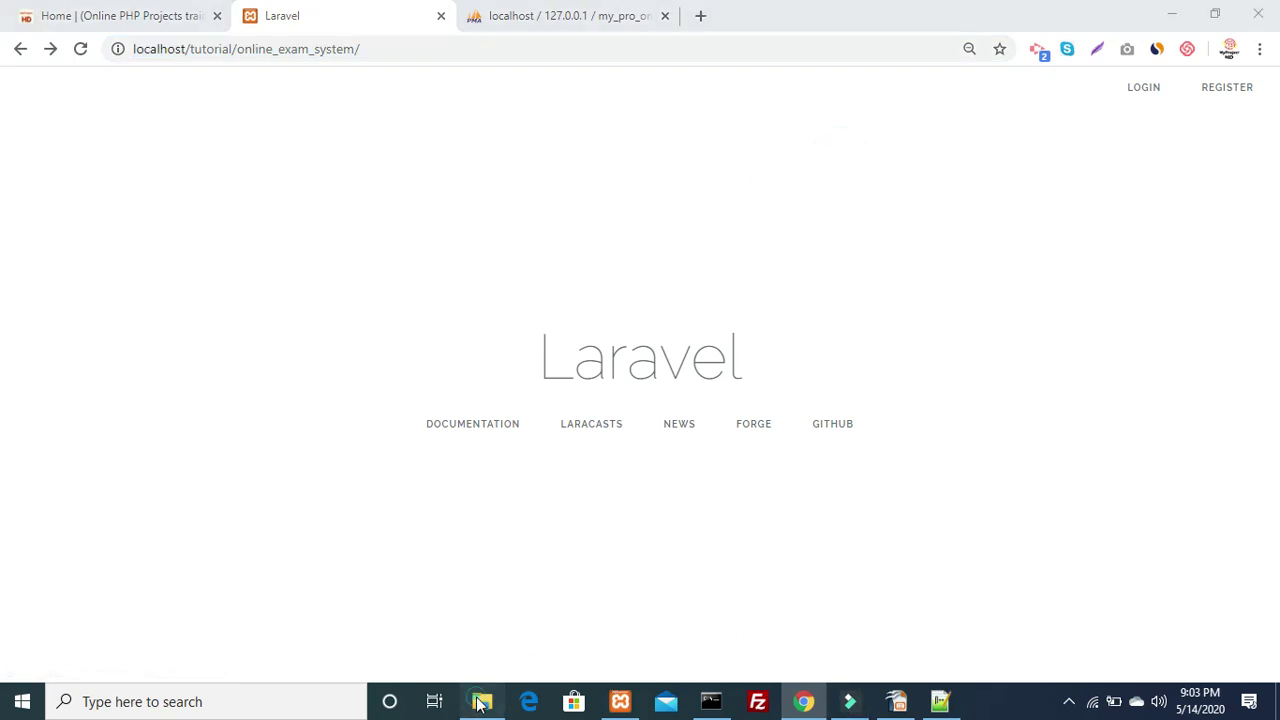
# Navigate to app\Http\Controllers\Auth and dismiss LoginController.php's context menu without choosing anything
pyautogui.click(476, 470)
pyautogui.press('BackSpace')
pyautogui.press('Up')
pyautogui.press('Up')
pyautogui.press('Up')
pyautogui.press('Up')
pyautogui.press('Up')
pyautogui.press('Up')
pyautogui.press('Return')
pyautogui.press('Down')
pyautogui.press('Down')
pyautogui.press('Down')
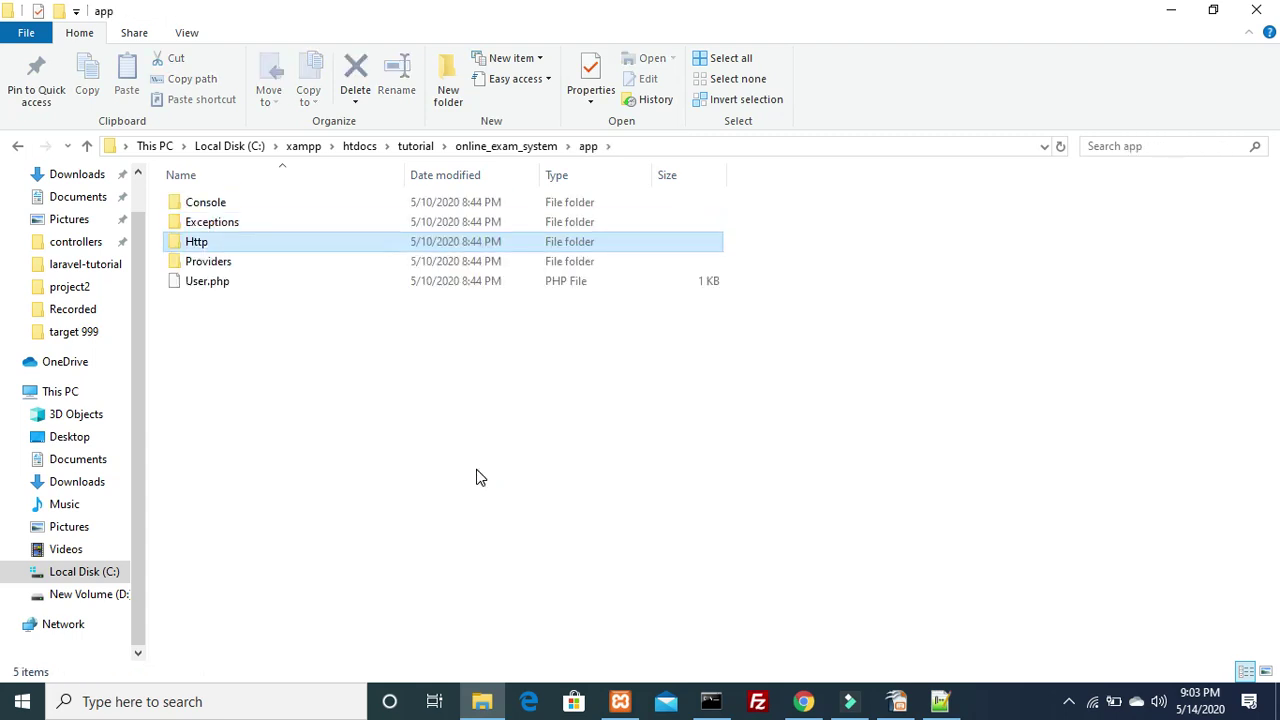
pyautogui.press('Return')
pyautogui.press('Down')
pyautogui.press('Up')
pyautogui.press('Return')
pyautogui.press('Down')
pyautogui.press('Up')
pyautogui.press('Return')
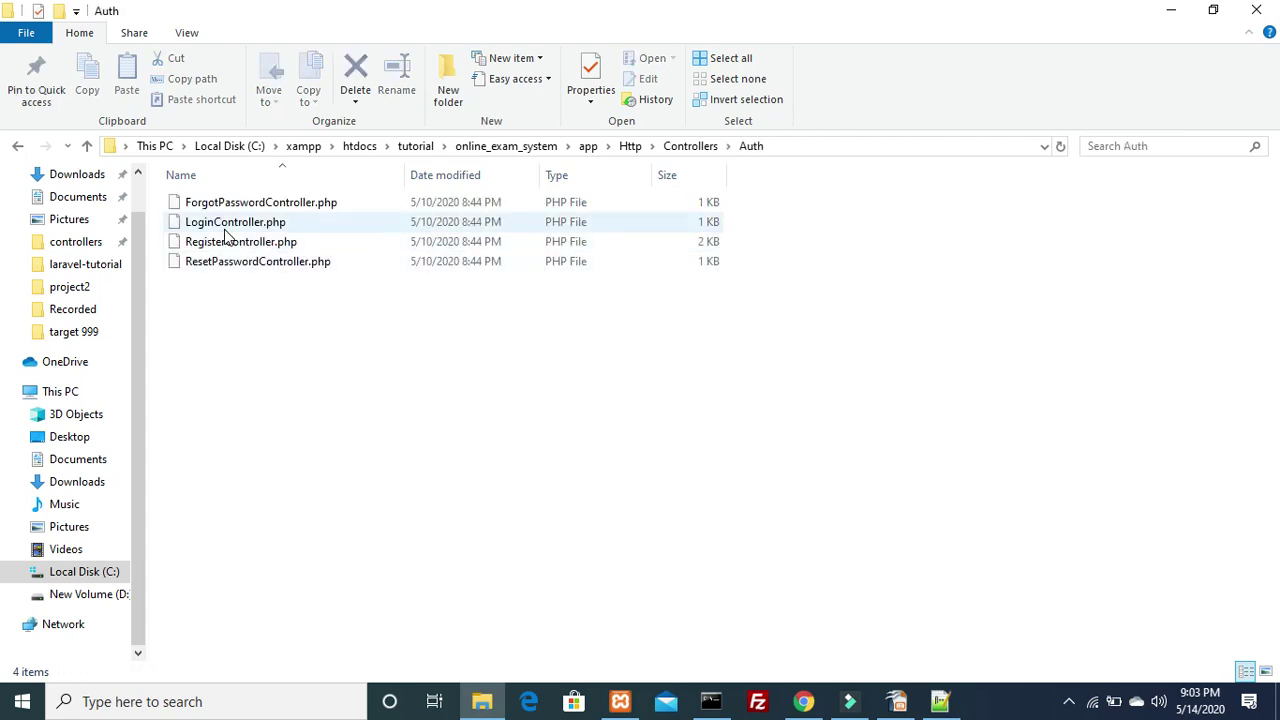
pyautogui.rightClick(228, 229)
pyautogui.click(268, 282)
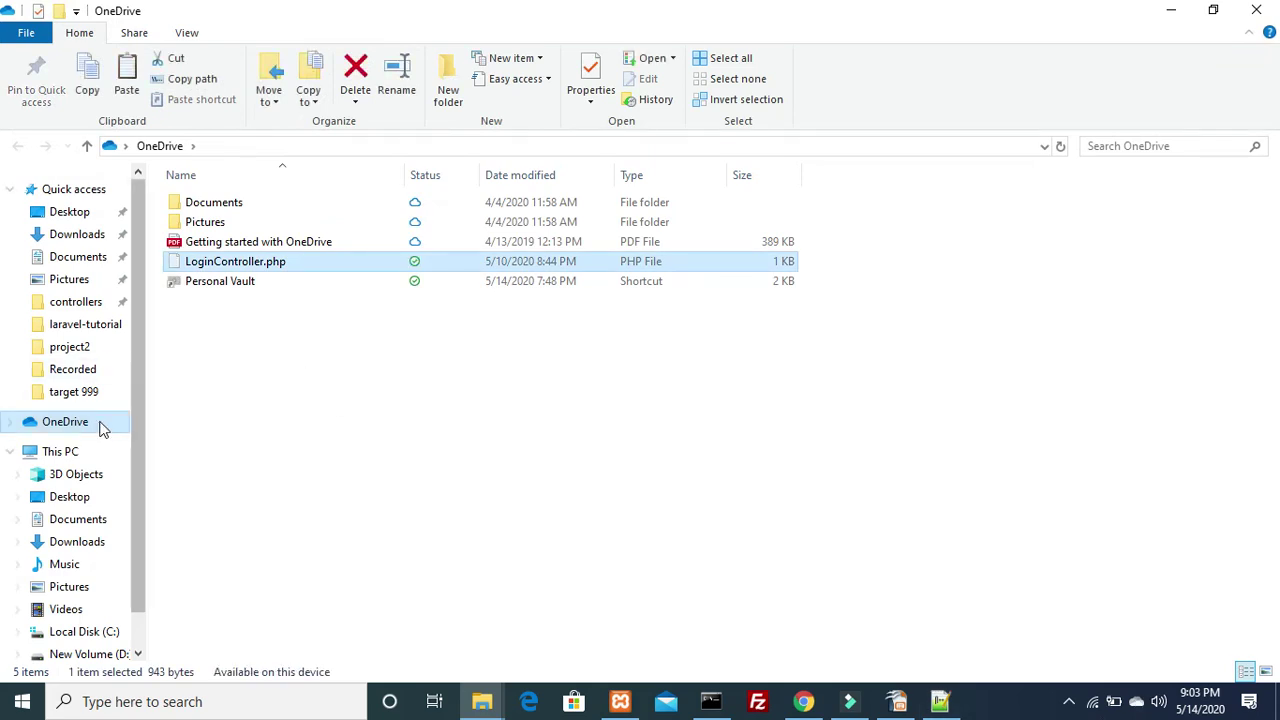
# Browse Local Disk (C:), xampp and 3D Objects, ending in the OneDrive folder
pyautogui.click(90, 631)
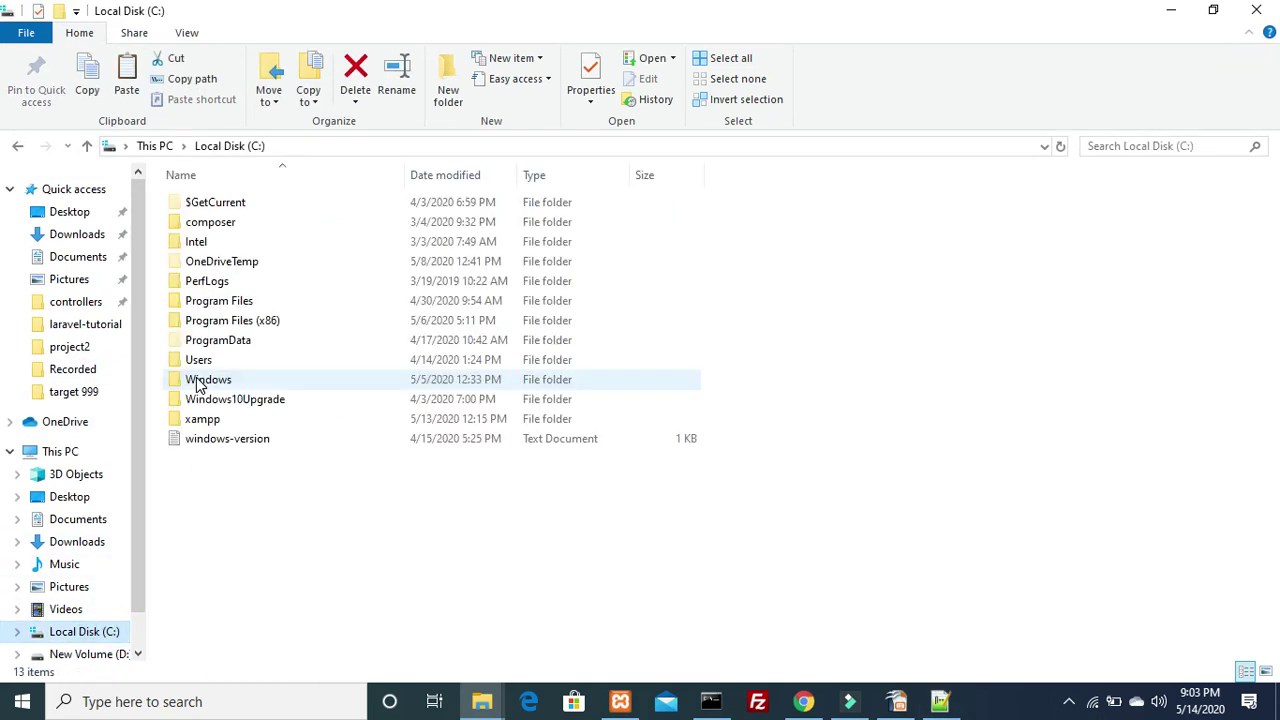
pyautogui.click(205, 342)
pyautogui.doubleClick(203, 419)
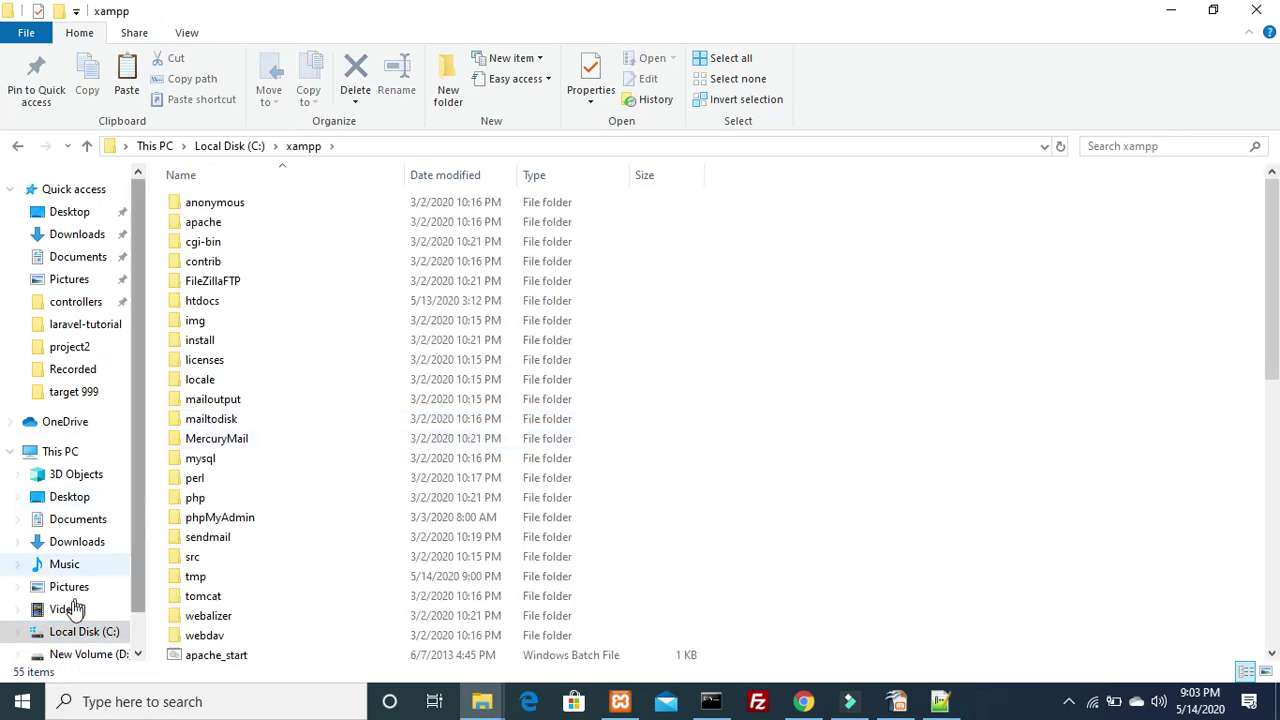
pyautogui.click(58, 455)
pyautogui.click(72, 476)
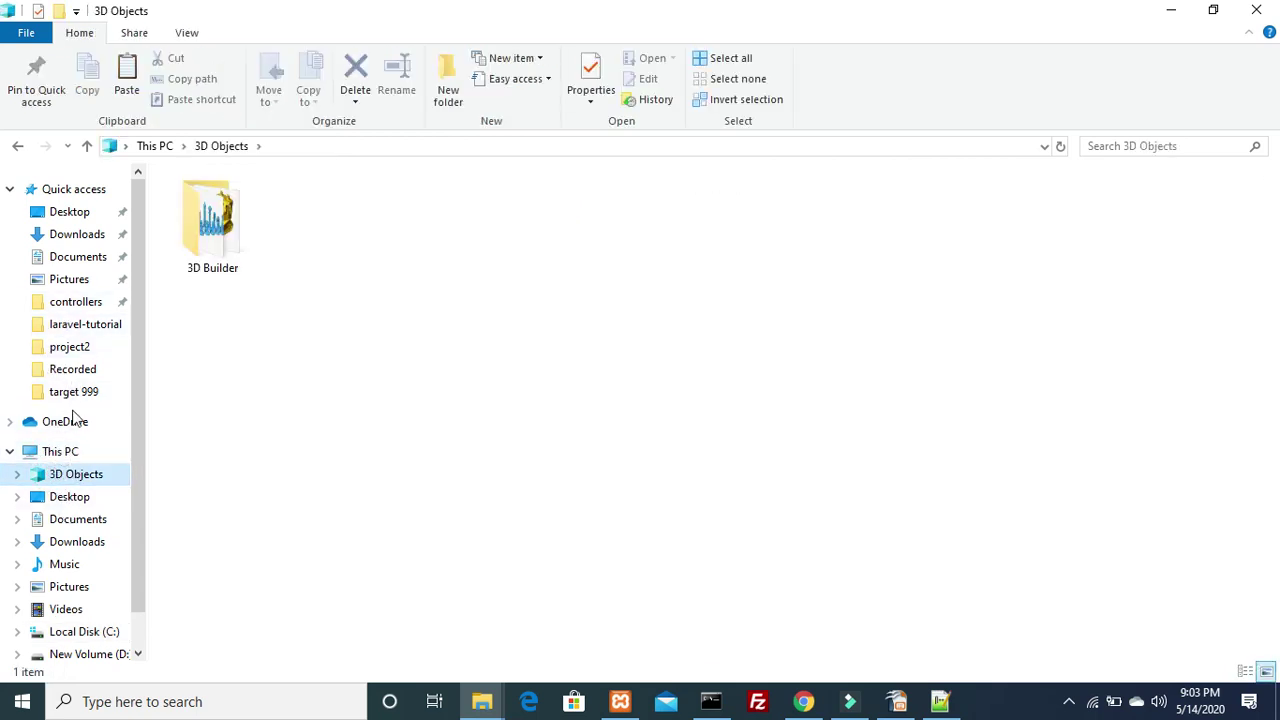
pyautogui.click(65, 423)
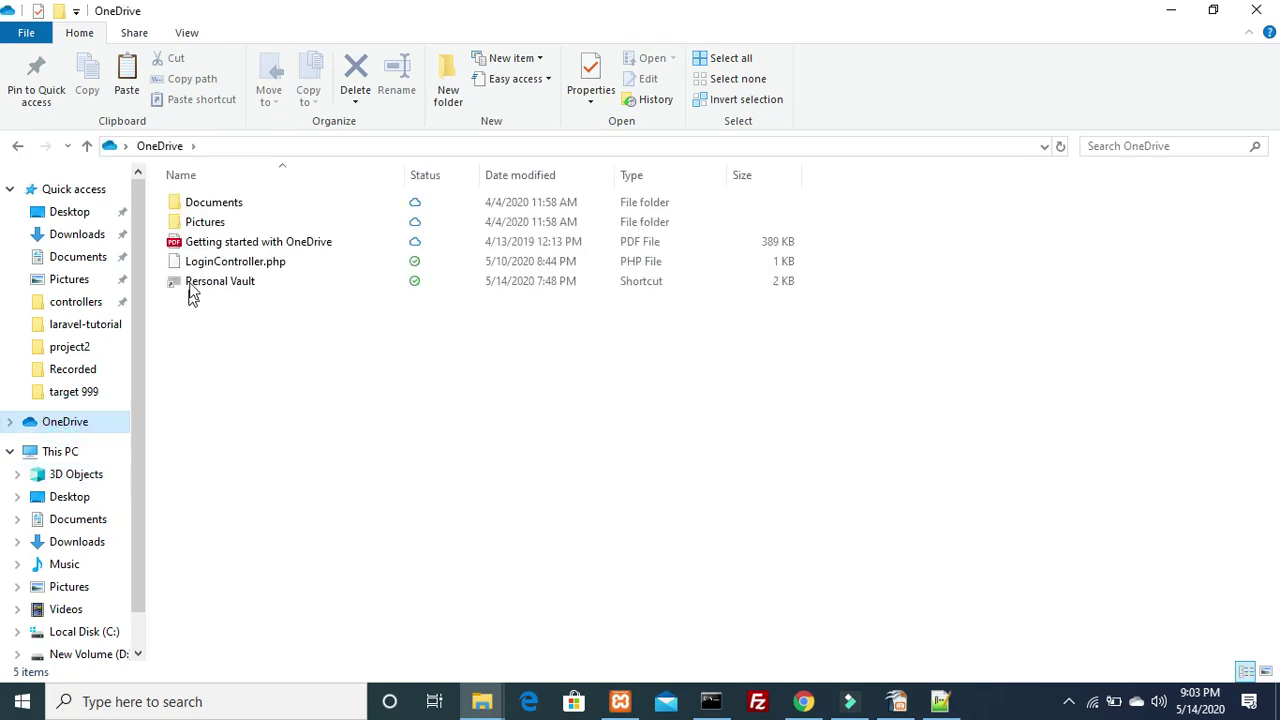
# Check Restore previous versions for LoginController.php, then close the properties
pyautogui.rightClick(207, 266)
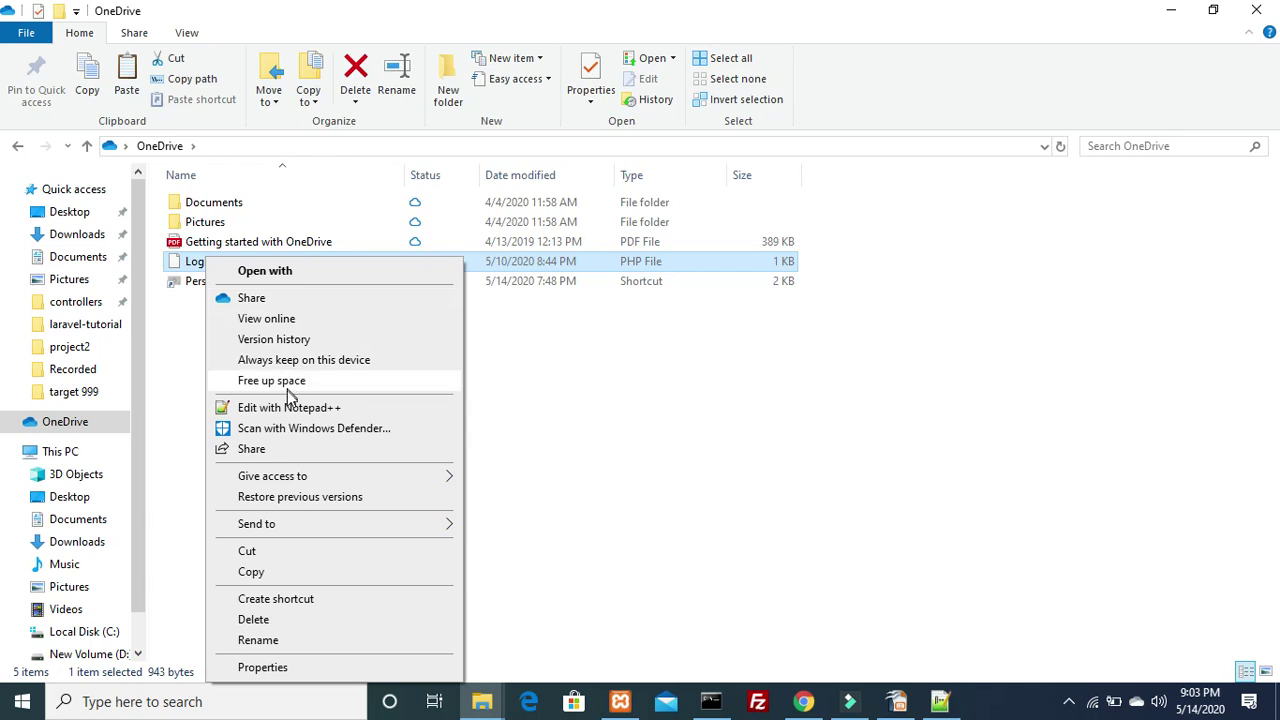
pyautogui.click(301, 499)
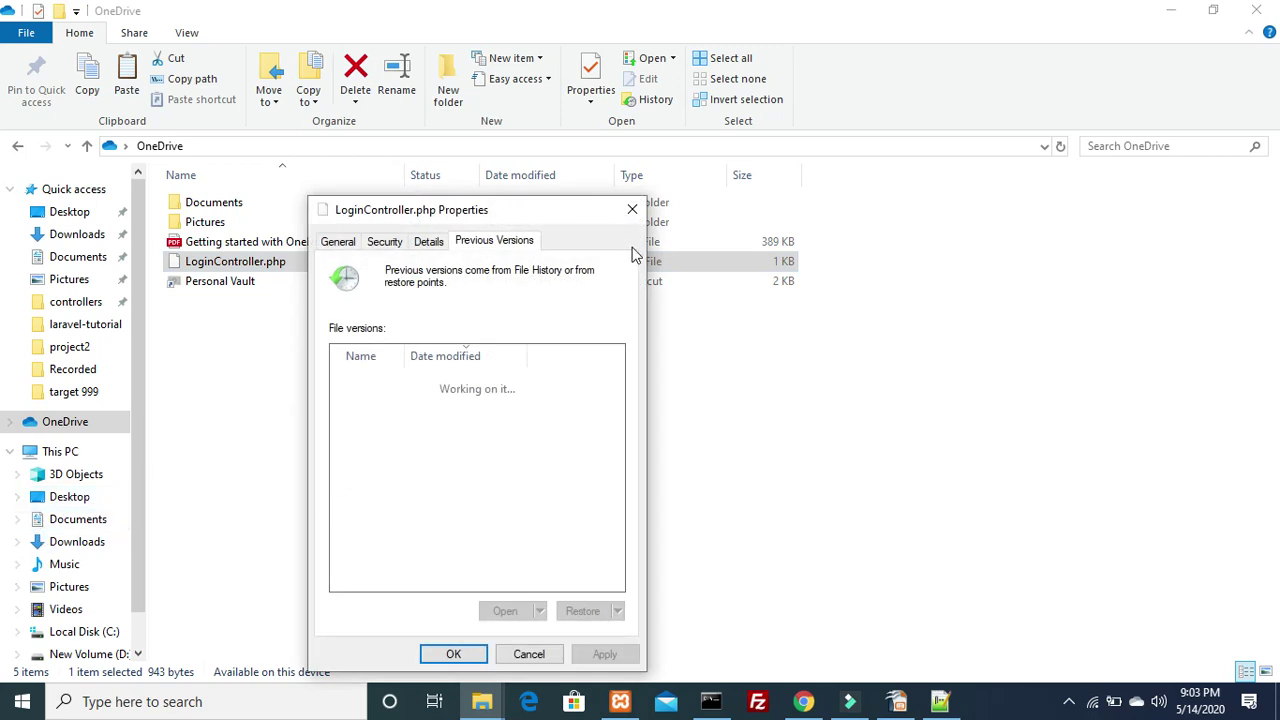
pyautogui.click(430, 657)
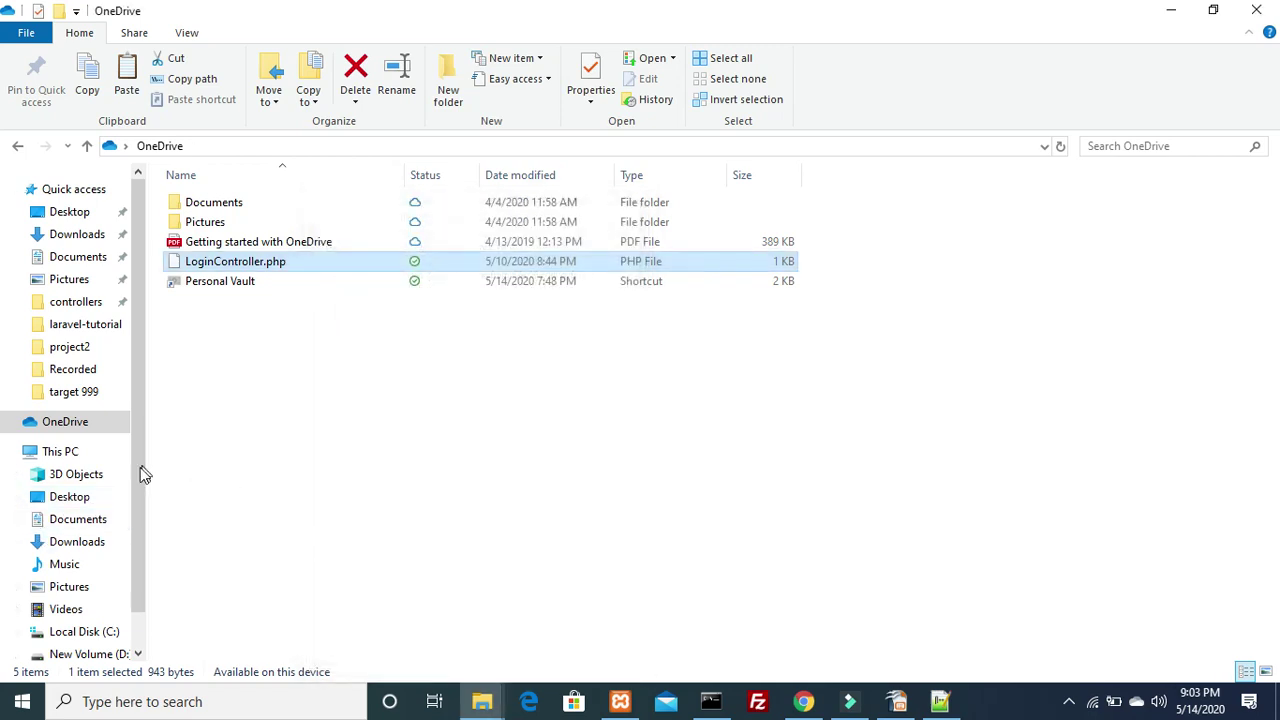
# Browse C: > xampp > htdocs into the tutorial folder
pyautogui.click(90, 632)
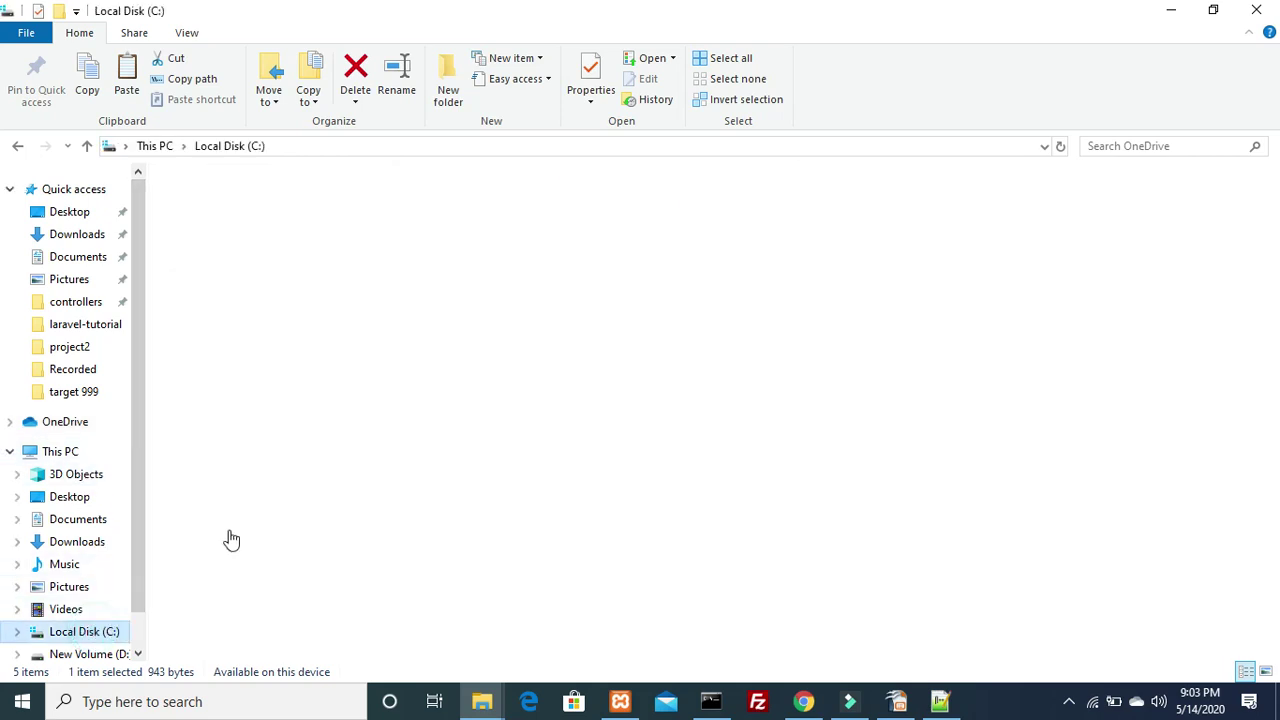
pyautogui.doubleClick(190, 417)
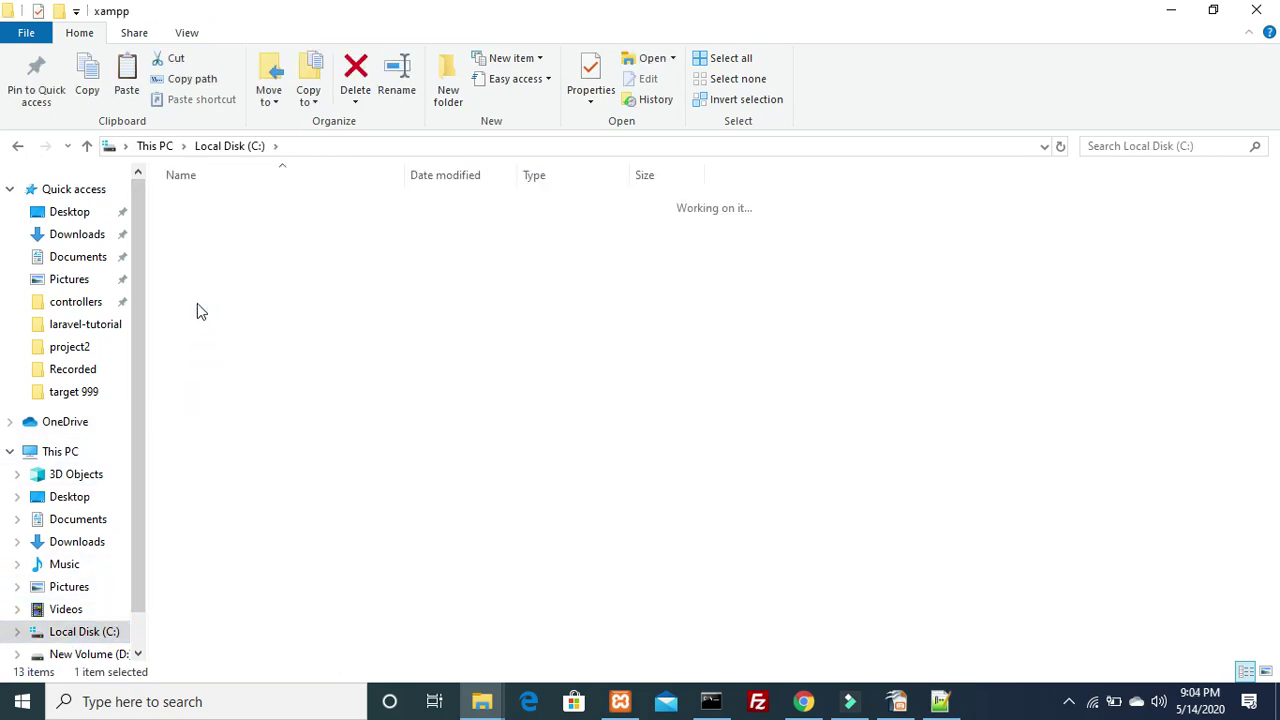
pyautogui.doubleClick(210, 296)
pyautogui.click(208, 283)
pyautogui.press('Down')
pyautogui.press('Down')
pyautogui.press('Down')
pyautogui.press('Down')
pyautogui.press('Down')
pyautogui.press('Down')
pyautogui.press('Down')
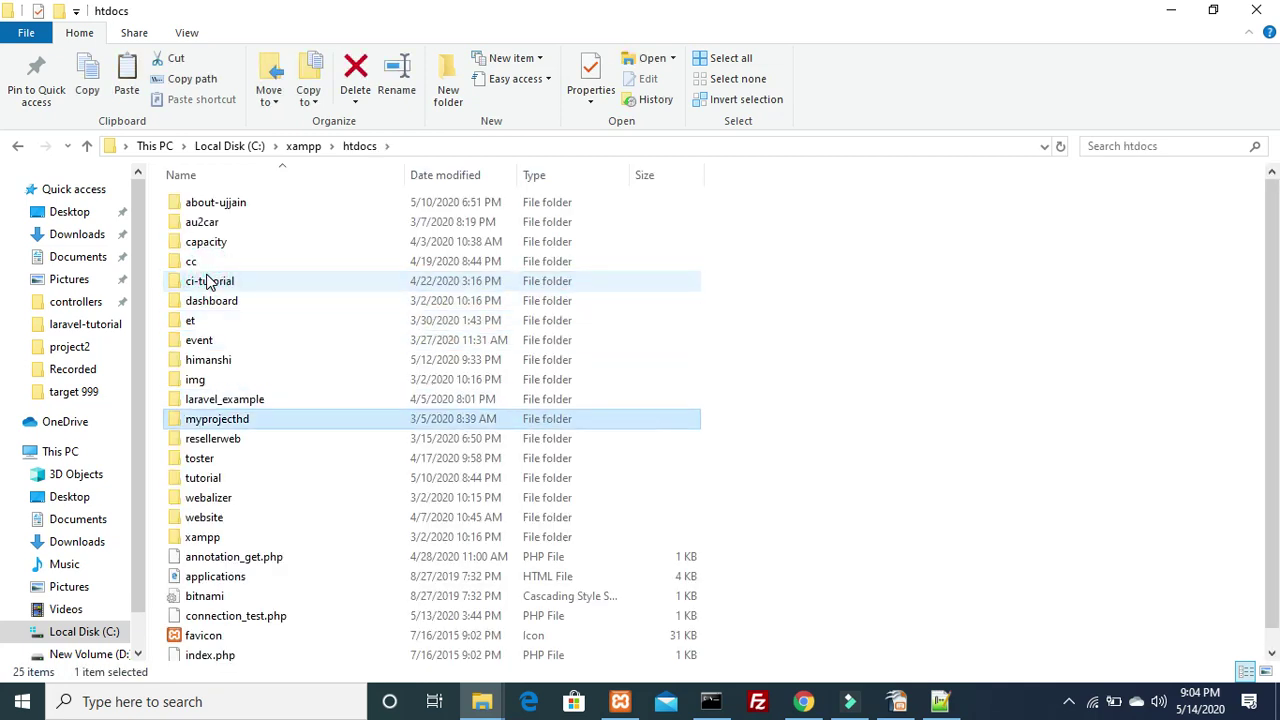
pyautogui.press('Down')
pyautogui.press('Down')
pyautogui.press('Down')
pyautogui.press('Return')
# Open the online_exam_system project folder from the tutorial listing
pyautogui.press('Up')
pyautogui.press('Down')
pyautogui.press('Down')
pyautogui.press('Down')
pyautogui.press('Down')
pyautogui.press('Up')
pyautogui.press('Up')
pyautogui.press('Down')
pyautogui.press('Down')
pyautogui.press('Up')
pyautogui.press('Down')
pyautogui.press('Return')
# Drill down through app > Http > Controllers into the Auth folder
pyautogui.press('Down')
pyautogui.press('Up')
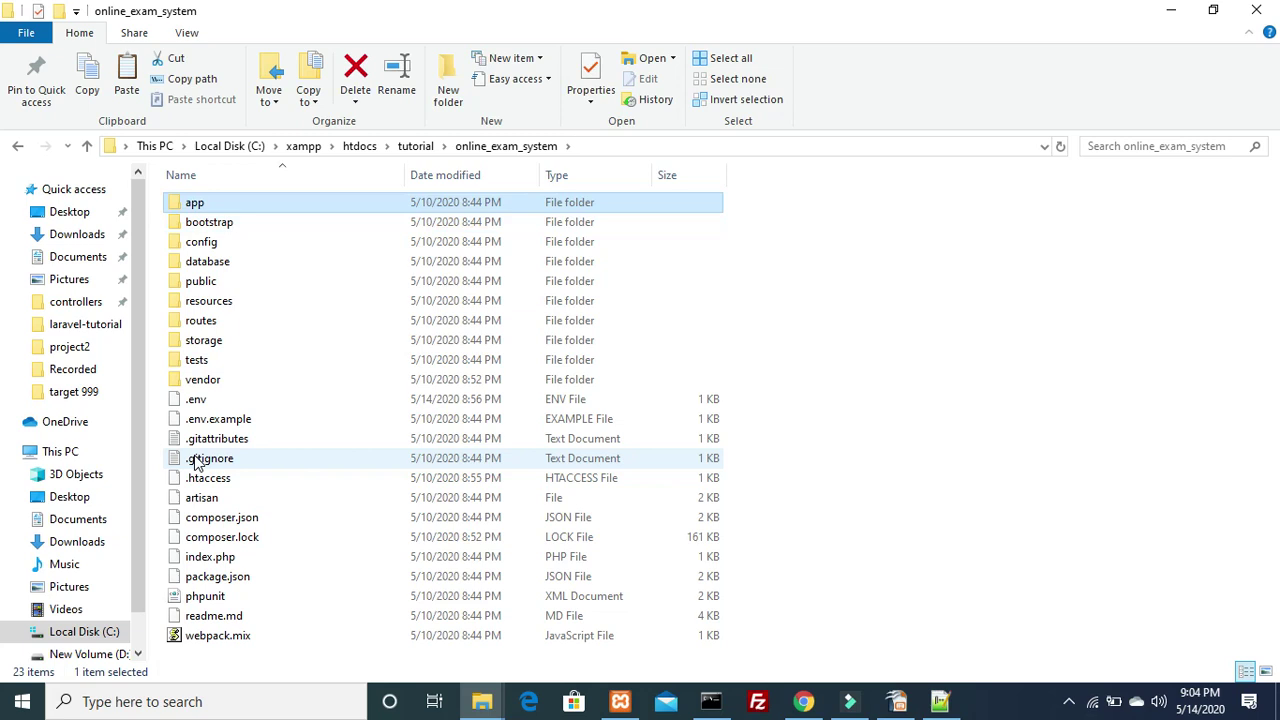
pyautogui.press('Return')
pyautogui.press('Down')
pyautogui.press('Down')
pyautogui.press('Down')
pyautogui.press('Up')
pyautogui.press('Return')
pyautogui.press('Down')
pyautogui.press('Up')
pyautogui.press('Return')
pyautogui.press('Down')
pyautogui.press('Up')
pyautogui.press('Return')
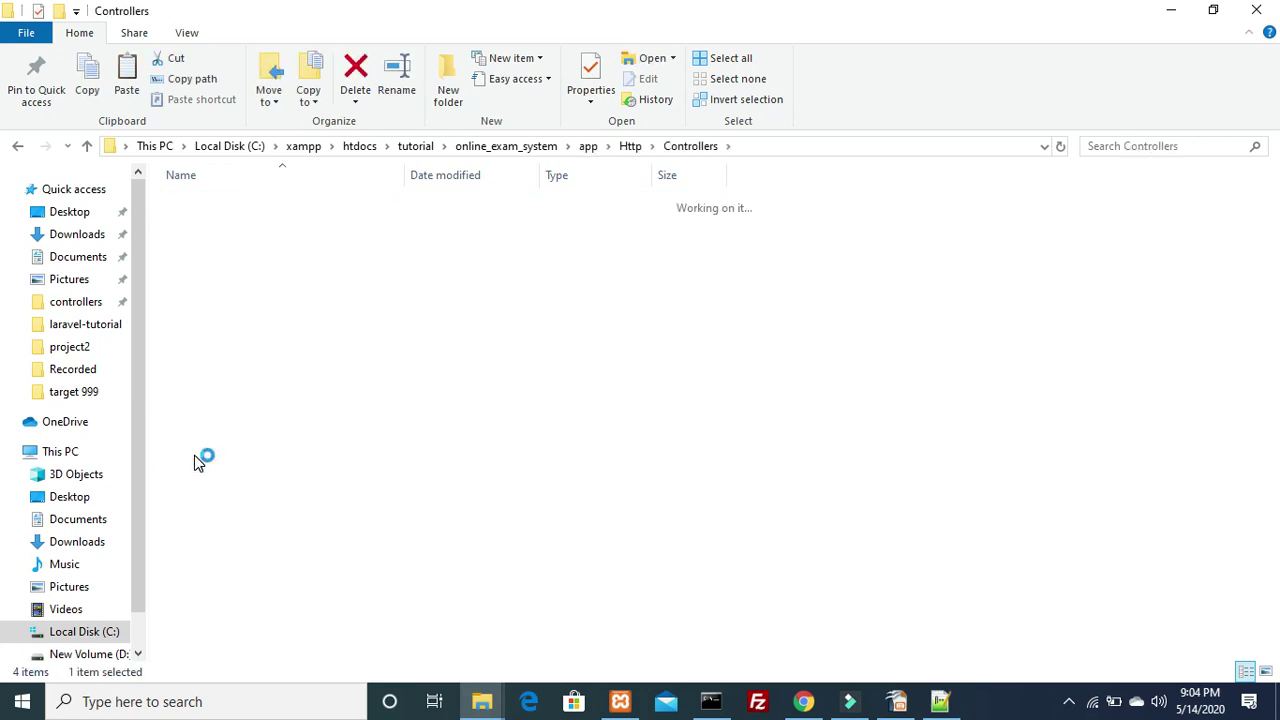
pyautogui.hotkey('ctrl', 'v')
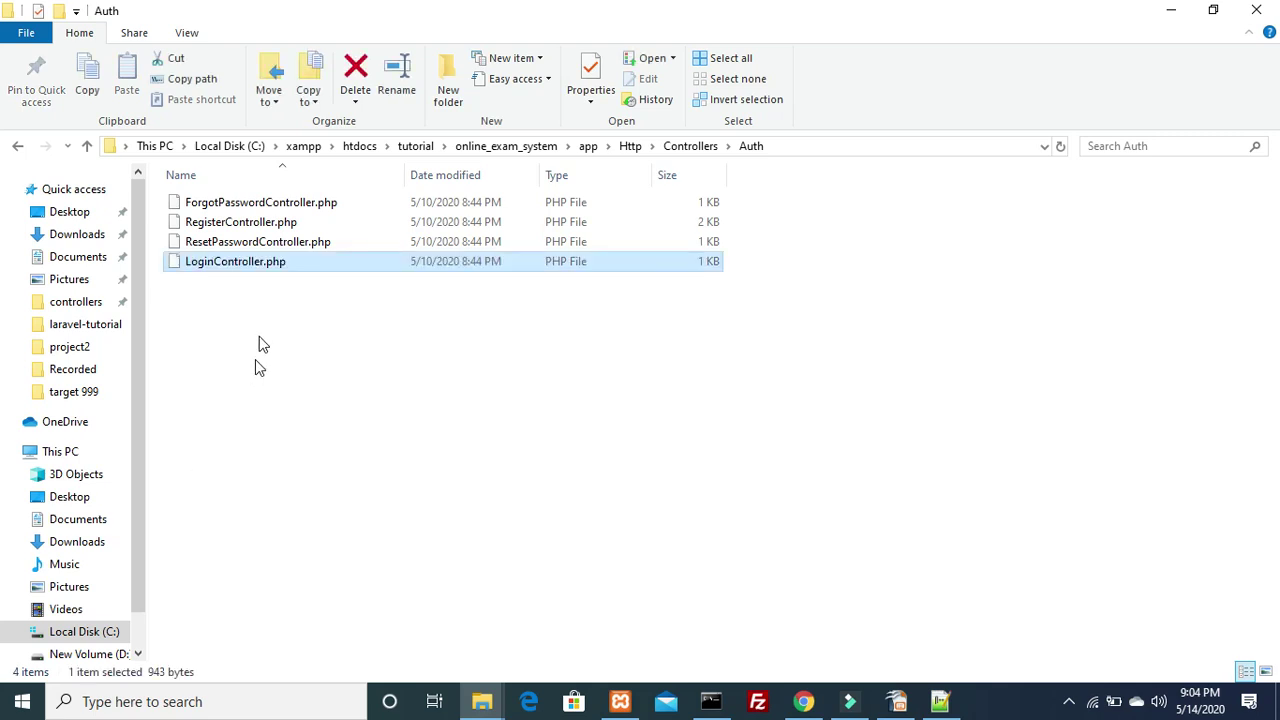
# Change LoginController.php's $redirectTo from '/home' to '/admin' in Notepad++ and save it
pyautogui.rightClick(238, 273)
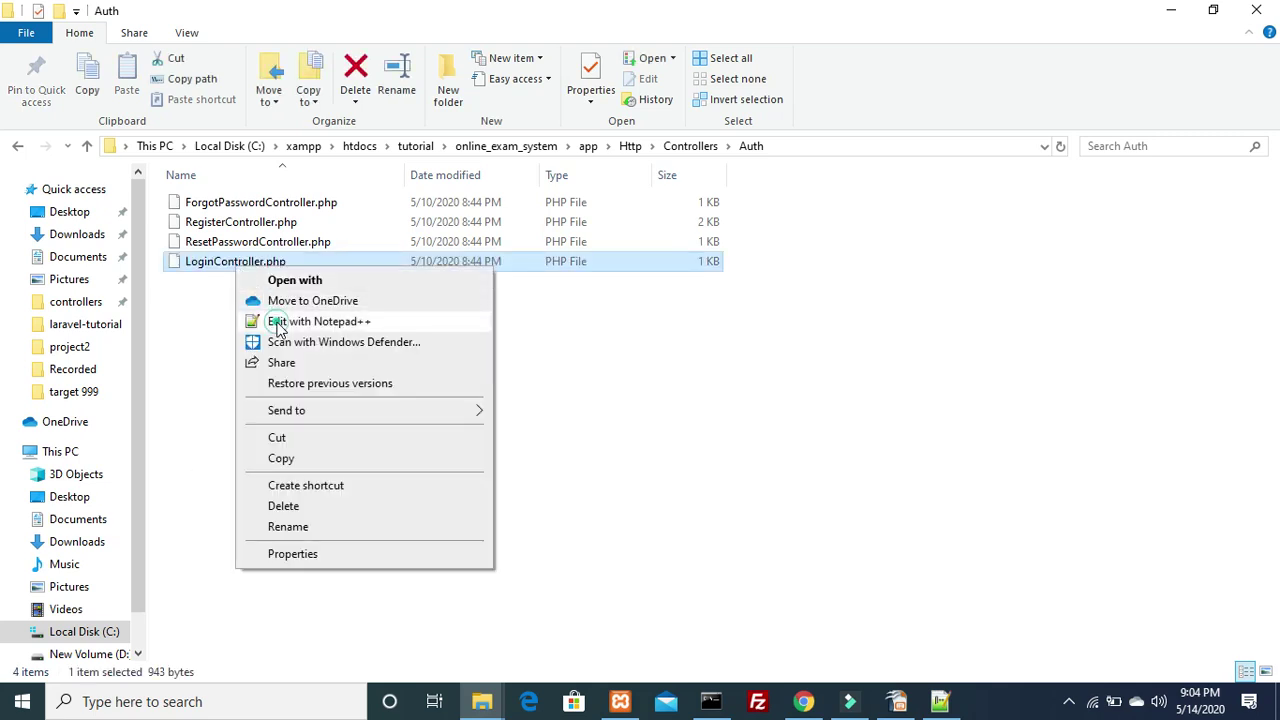
pyautogui.click(330, 322)
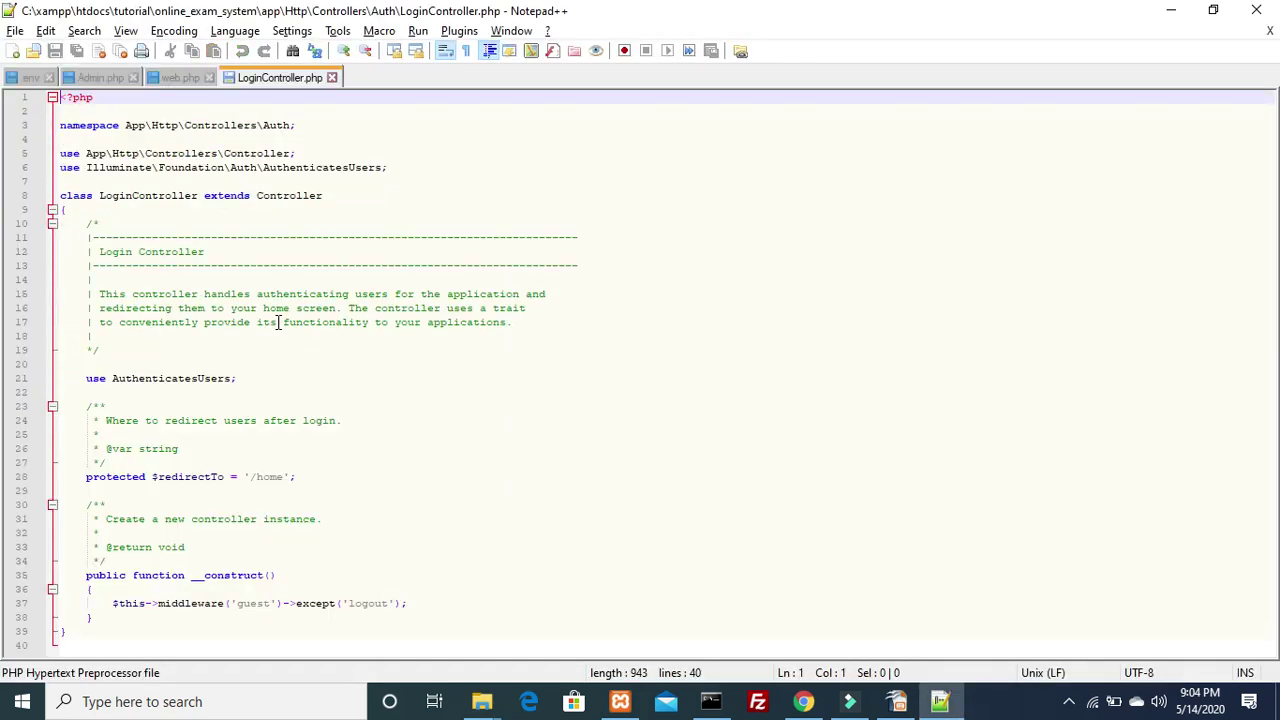
pyautogui.click(175, 470)
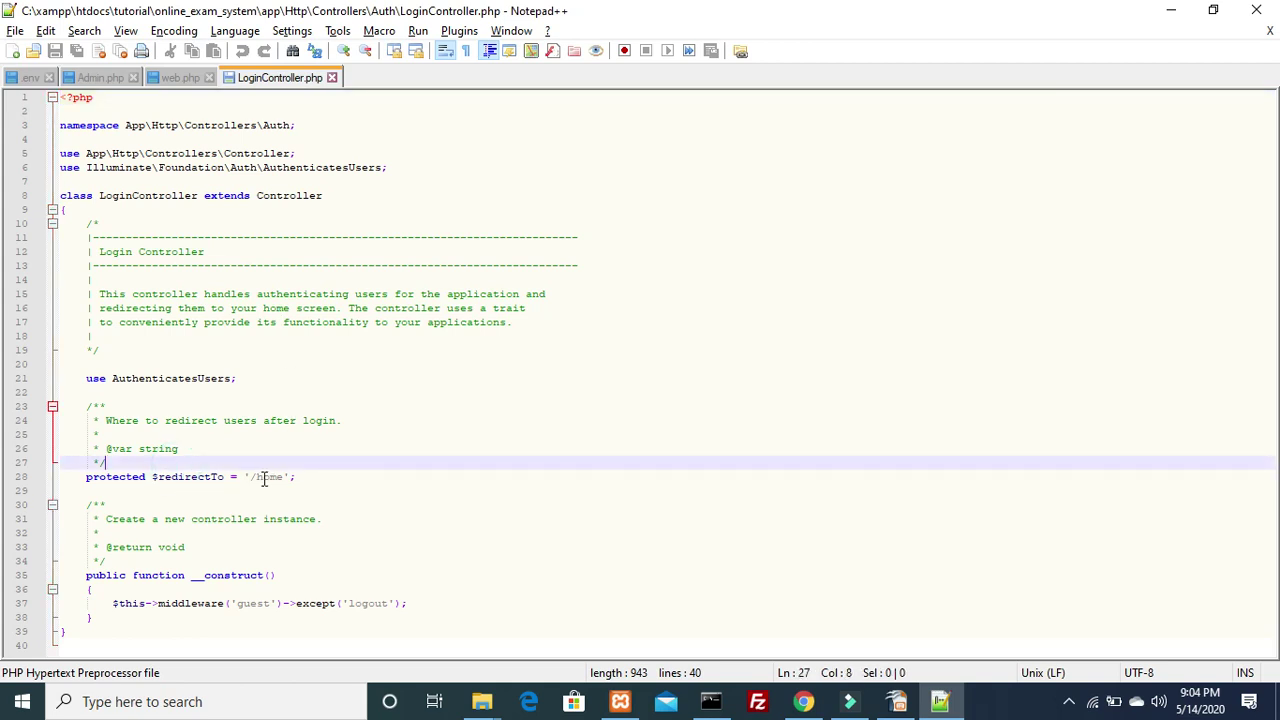
pyautogui.doubleClick(266, 476)
pyautogui.write('admin')
pyautogui.hotkey('ctrl', 's')
pyautogui.hotkey('alt', 'Tab')
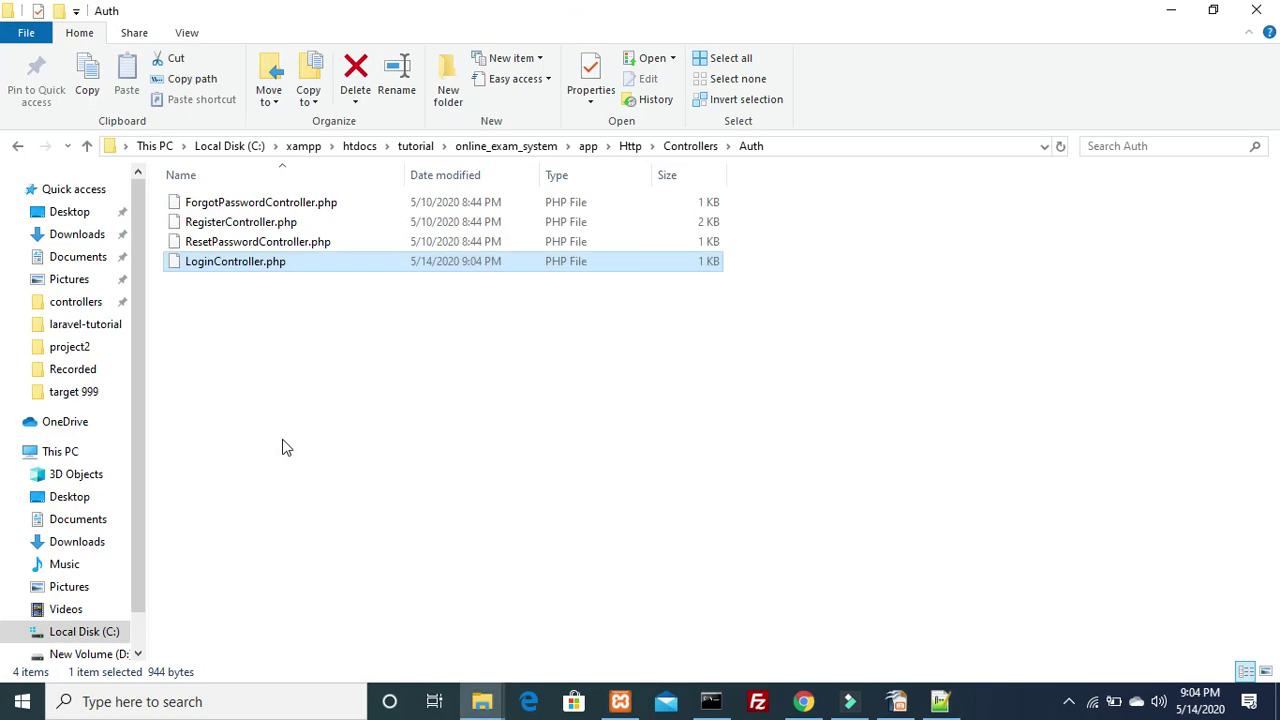
pyautogui.hotkey('alt', 'Tab')
pyautogui.hotkey('alt', 'Tab')
pyautogui.hotkey('alt', 'Tab')
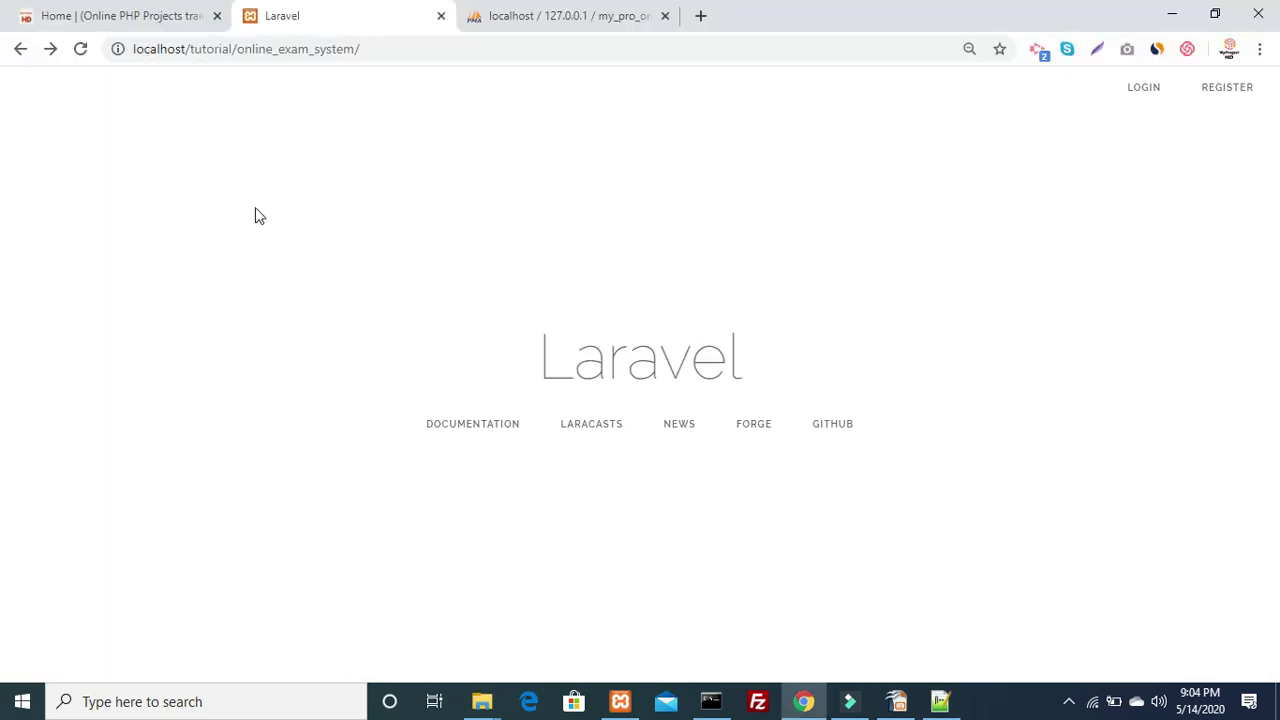
# Reload the site and log in using the browser's saved admin credentials
pyautogui.click(303, 54)
pyautogui.press('Return')
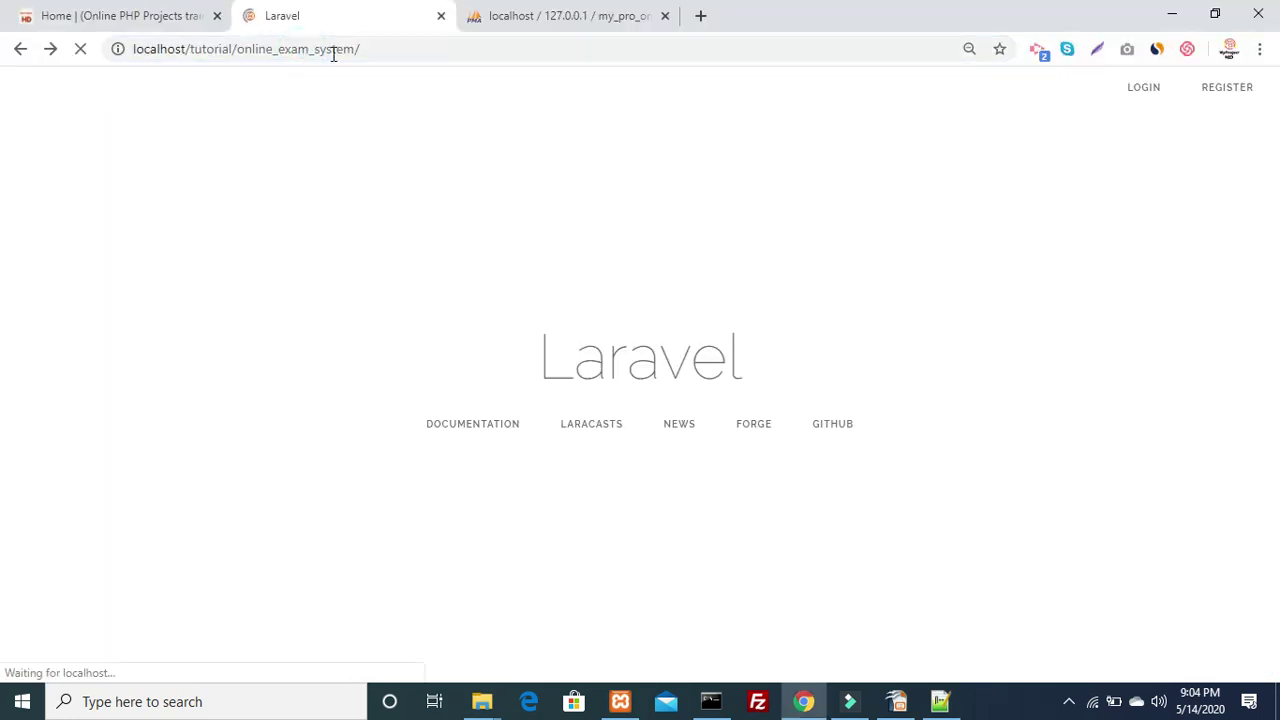
pyautogui.click(1142, 89)
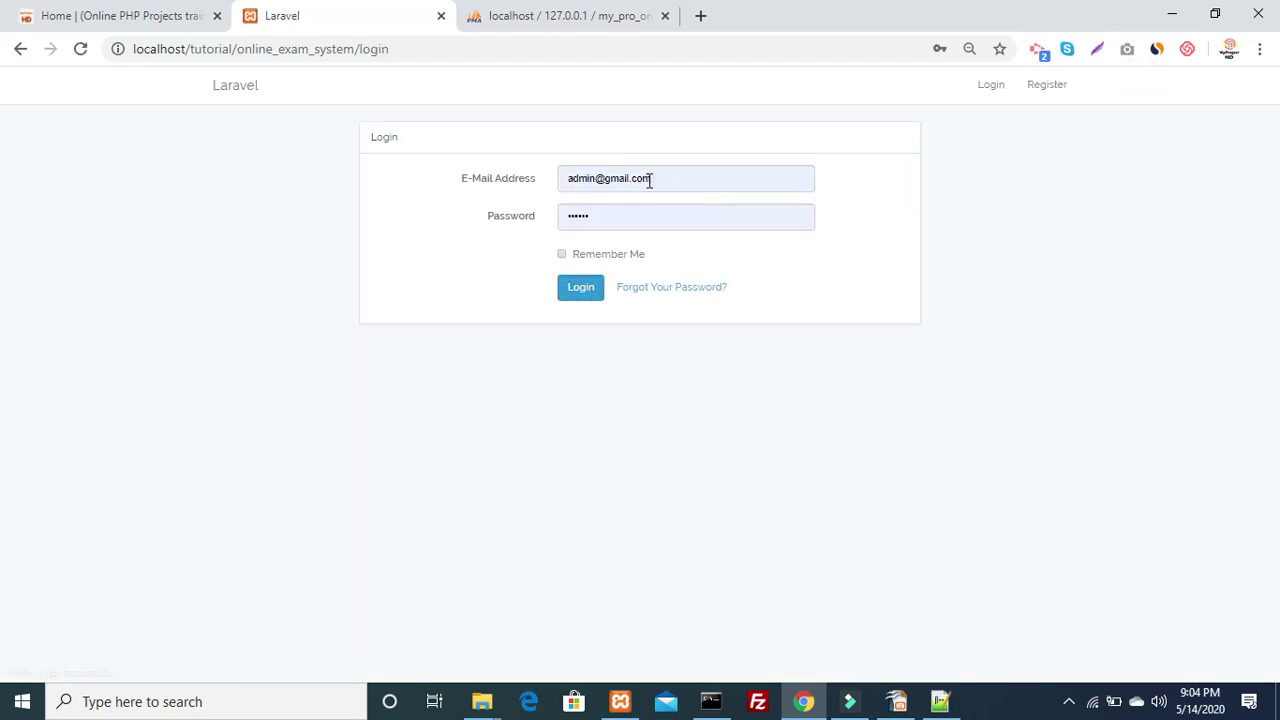
pyautogui.click(651, 177)
pyautogui.hotkey('ctrl', 'a')
pyautogui.press('BackSpace')
pyautogui.write('admin')
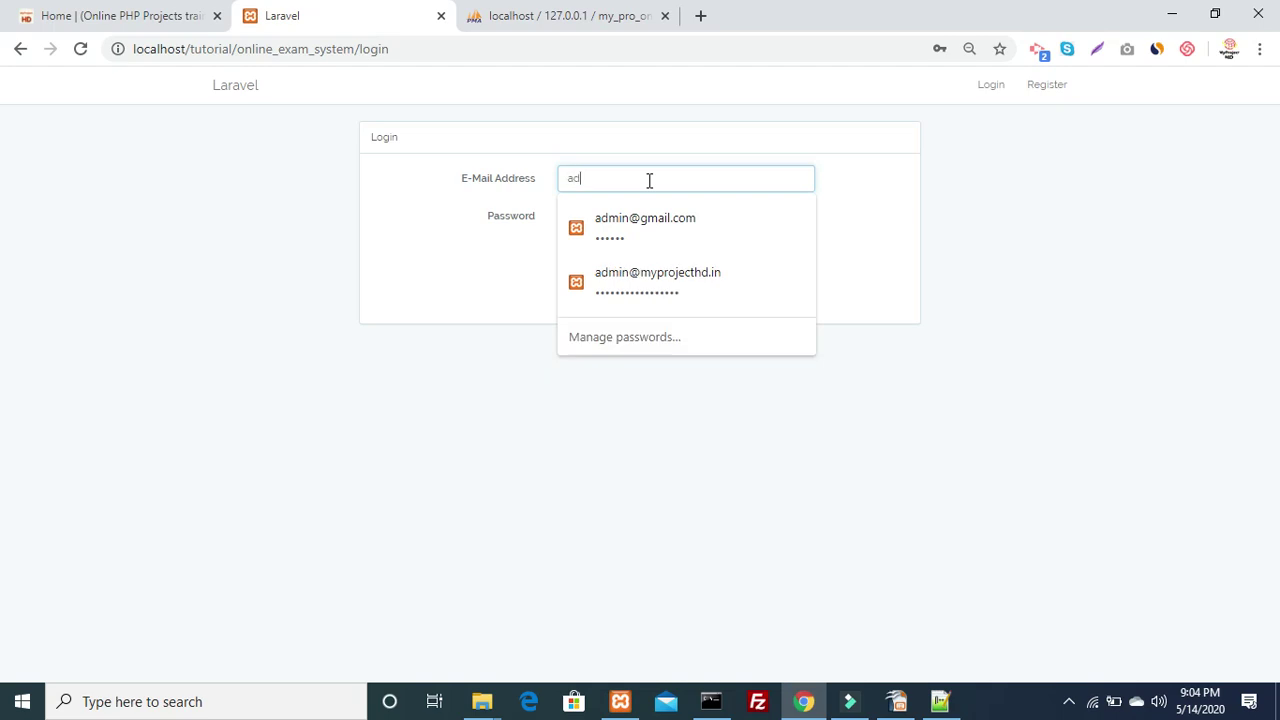
pyautogui.press('Down')
pyautogui.press('Return')
pyautogui.press('Tab')
pyautogui.press('Tab')
pyautogui.press('Tab')
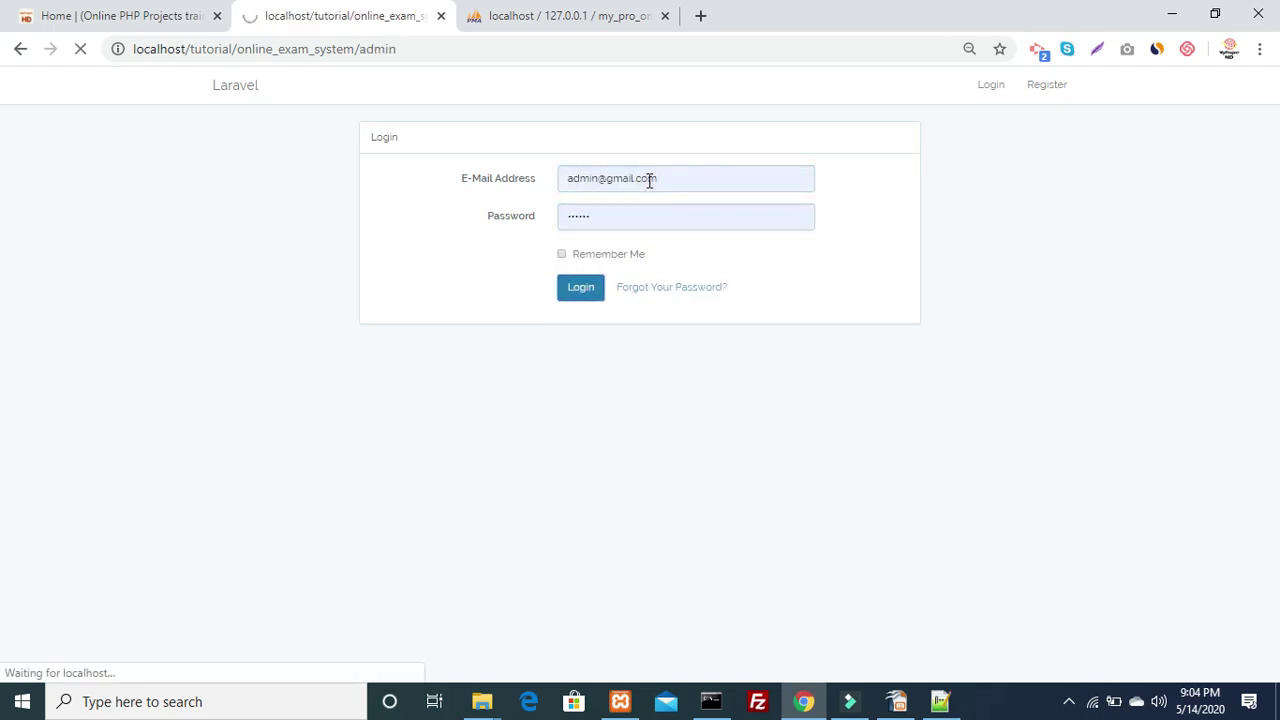
# Highlight the 'Admin Controller Index Function' message shown on the /admin page
pyautogui.moveTo(176, 91); pyautogui.dragTo(2, 88)
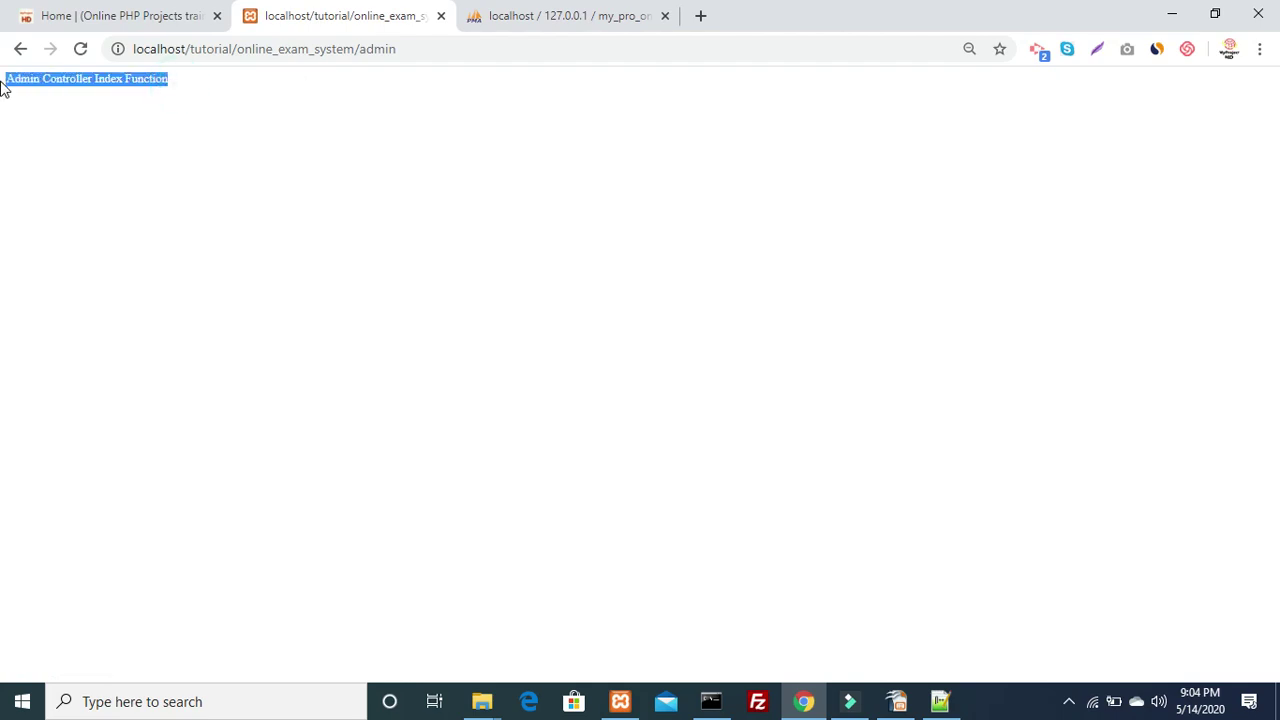
pyautogui.click(117, 145)
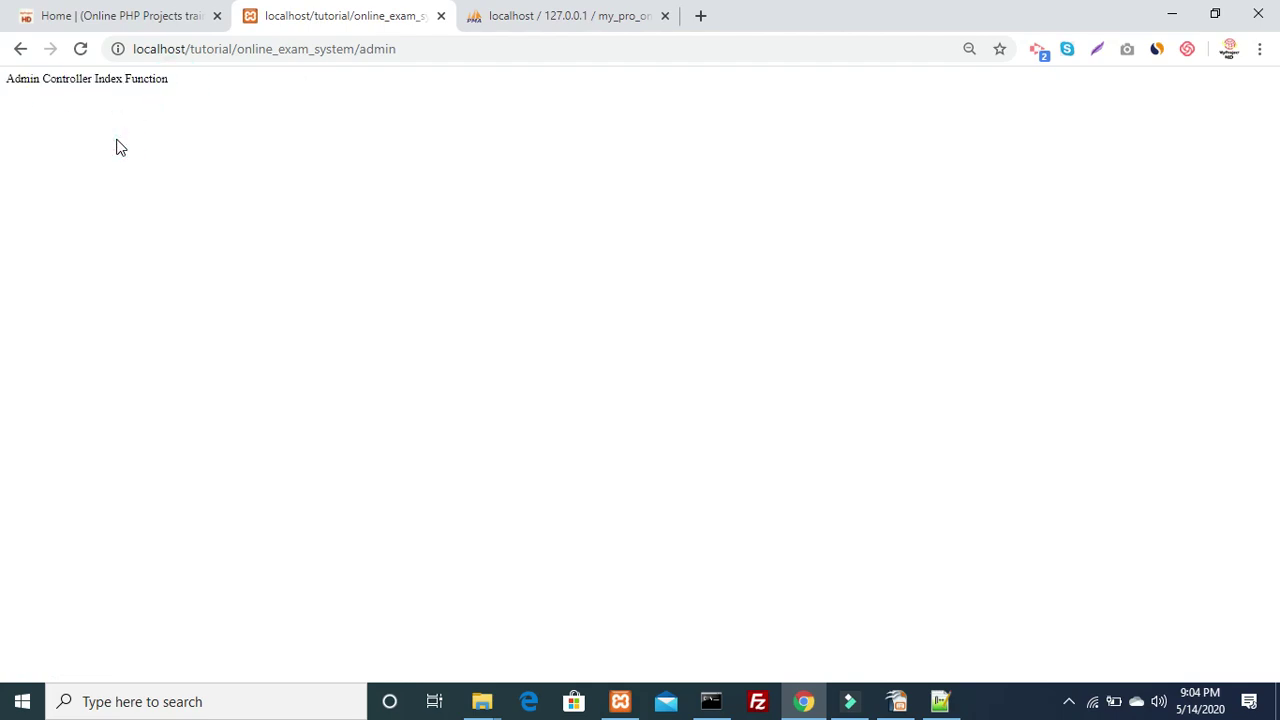
pyautogui.moveTo(222, 125); pyautogui.dragTo(2, 78)
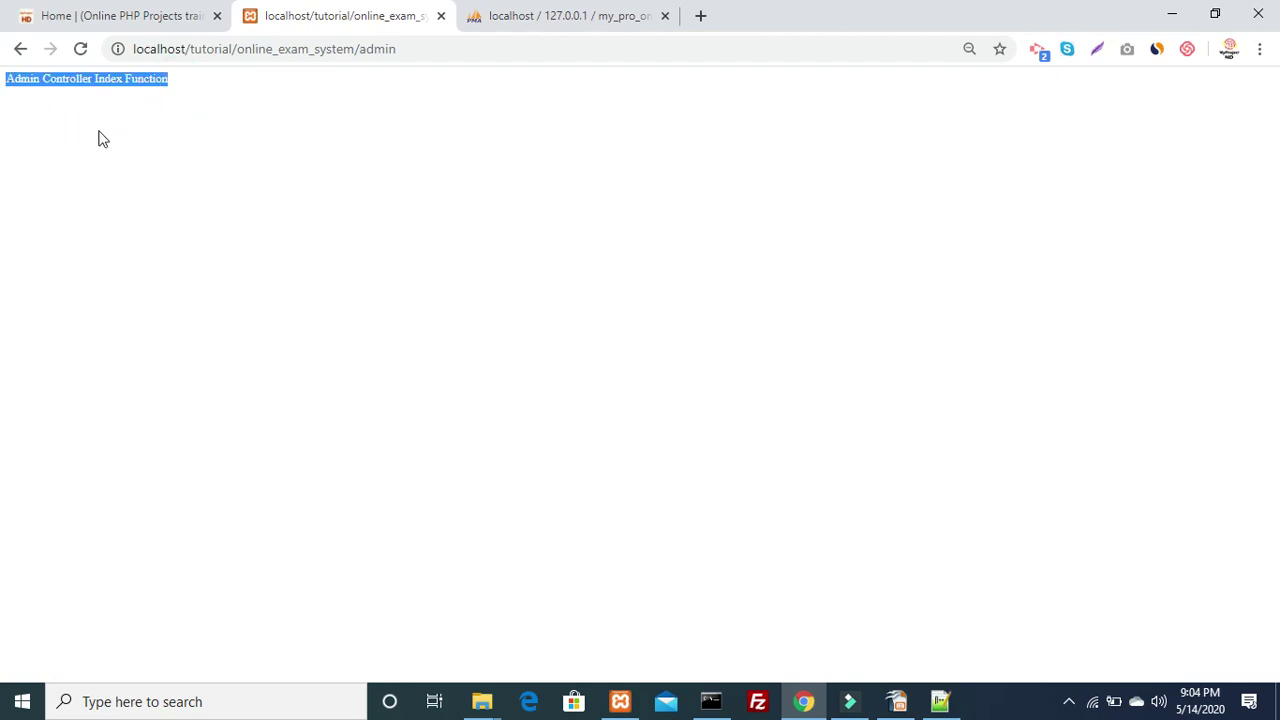
pyautogui.click(98, 138)
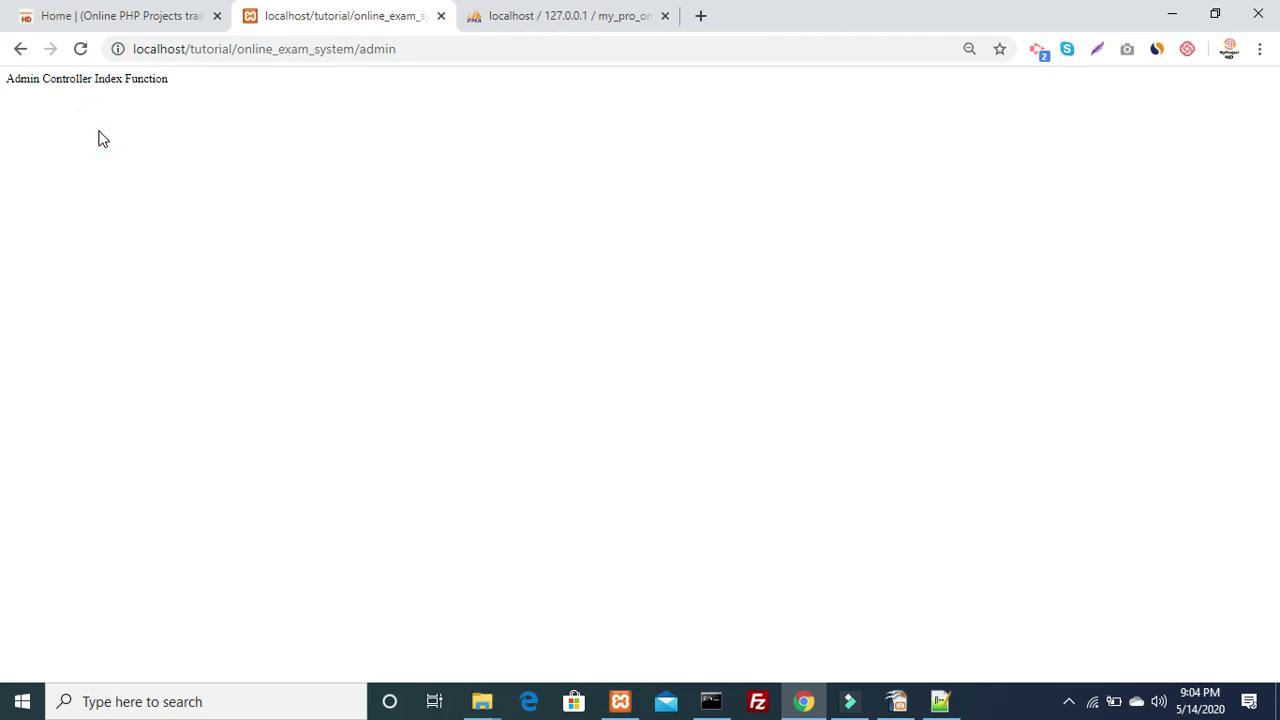